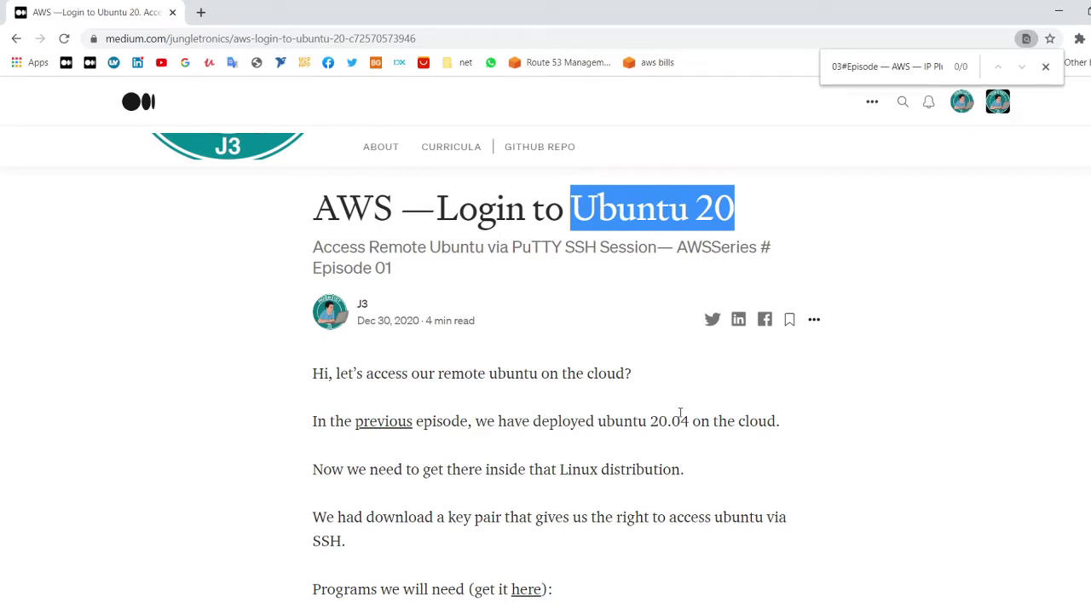
Step: Read the article's introduction and copy the instance name ubuntu_20_aws from its step 00
left_click_drag(689, 421, 649, 420)
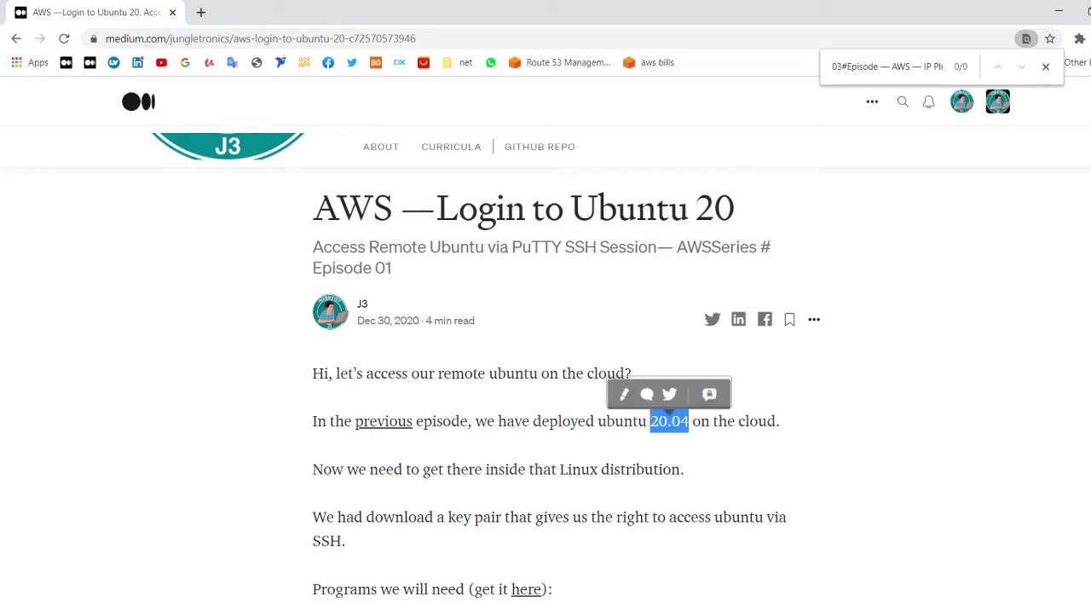
left_click(853, 401)
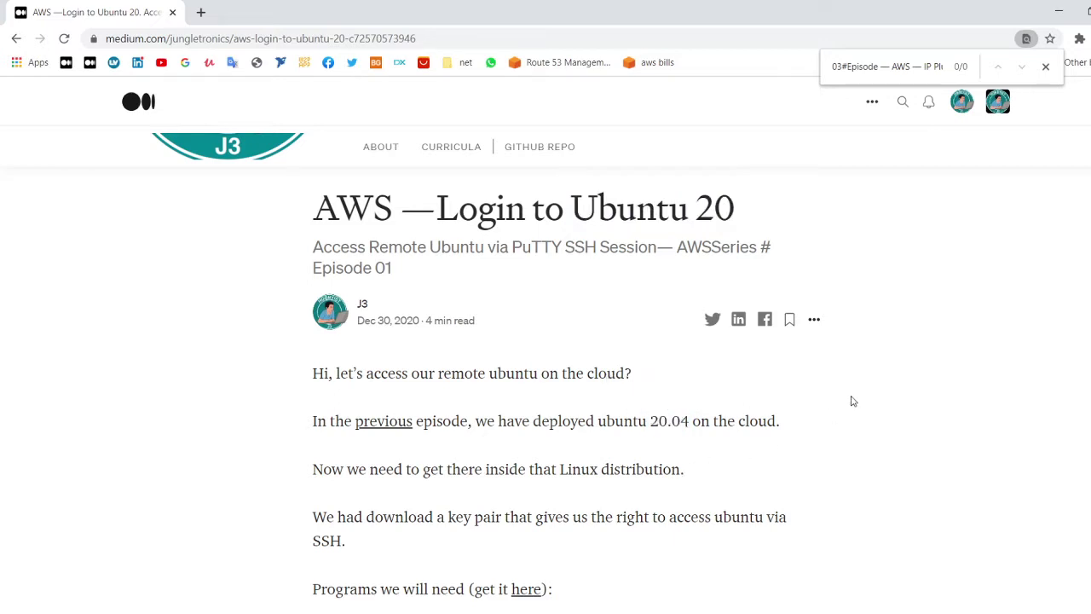
scroll(853, 401, "down", 3)
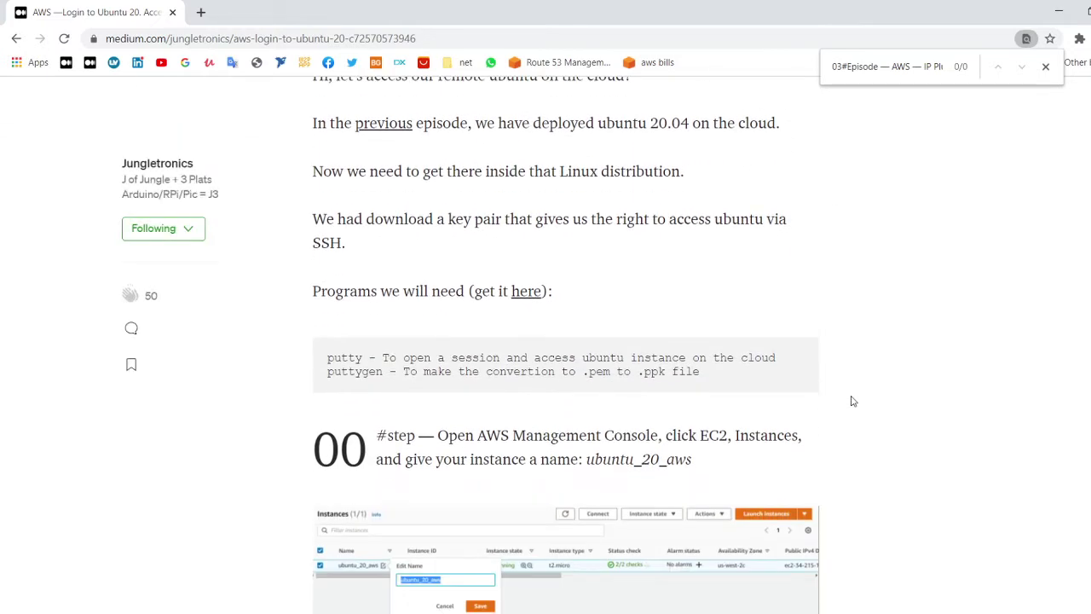
scroll(852, 401, "down", 2)
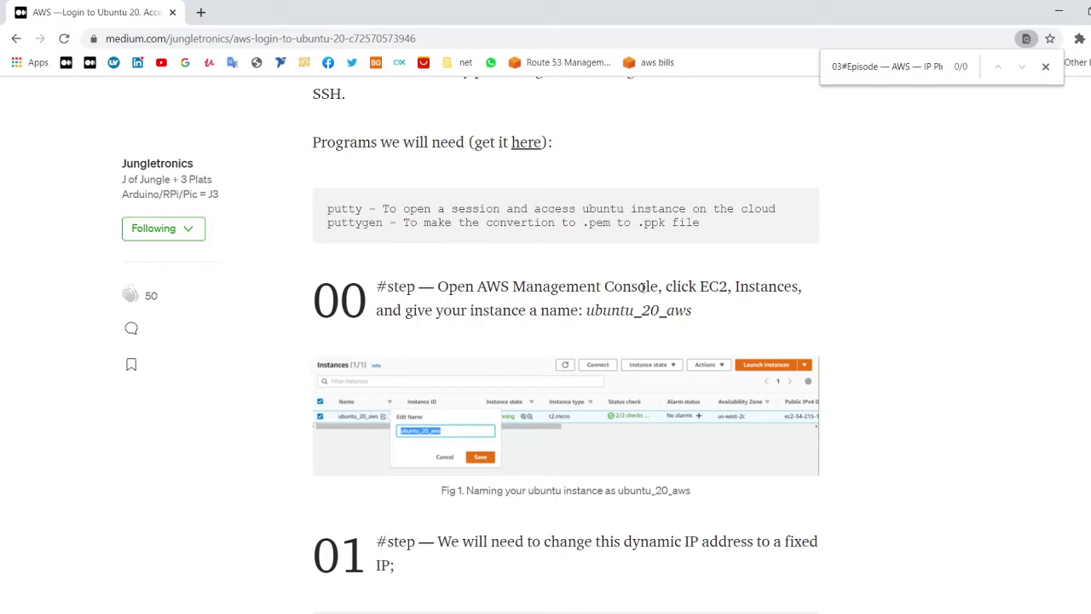
scroll(643, 290, "down", 1)
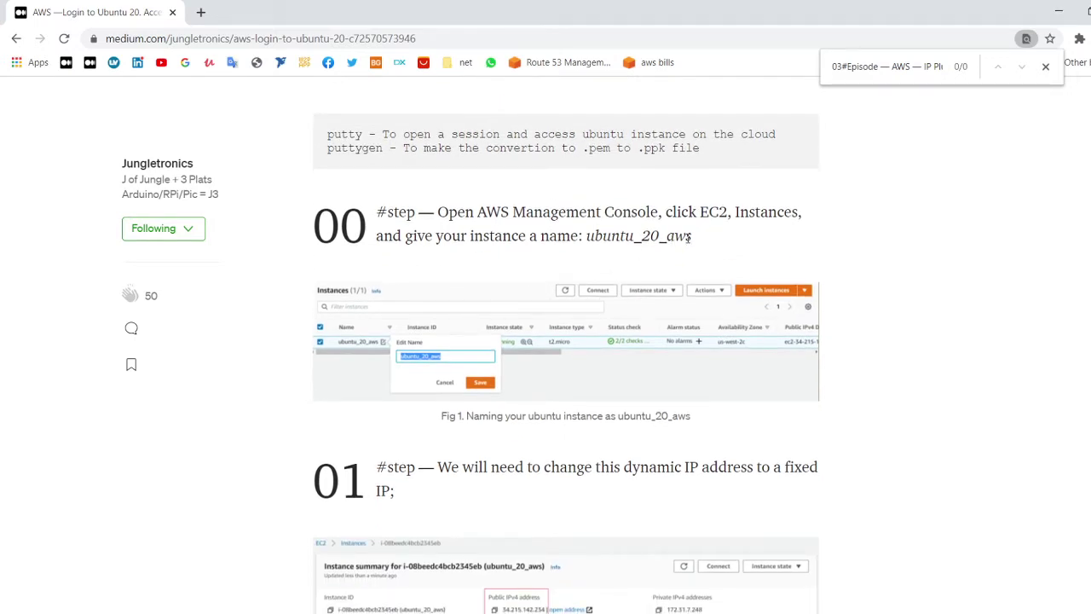
left_click_drag(691, 238, 587, 238)
key("ctrl+c")
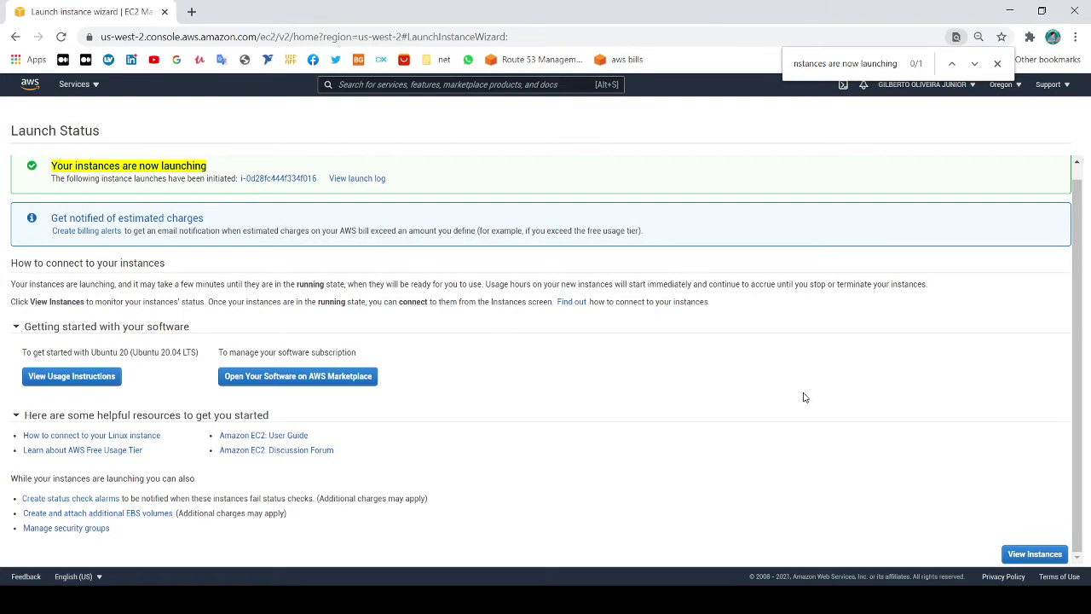
Step: Open the EC2 instances list and name the unnamed running instance ubuntu_20_aws
left_click(1034, 554)
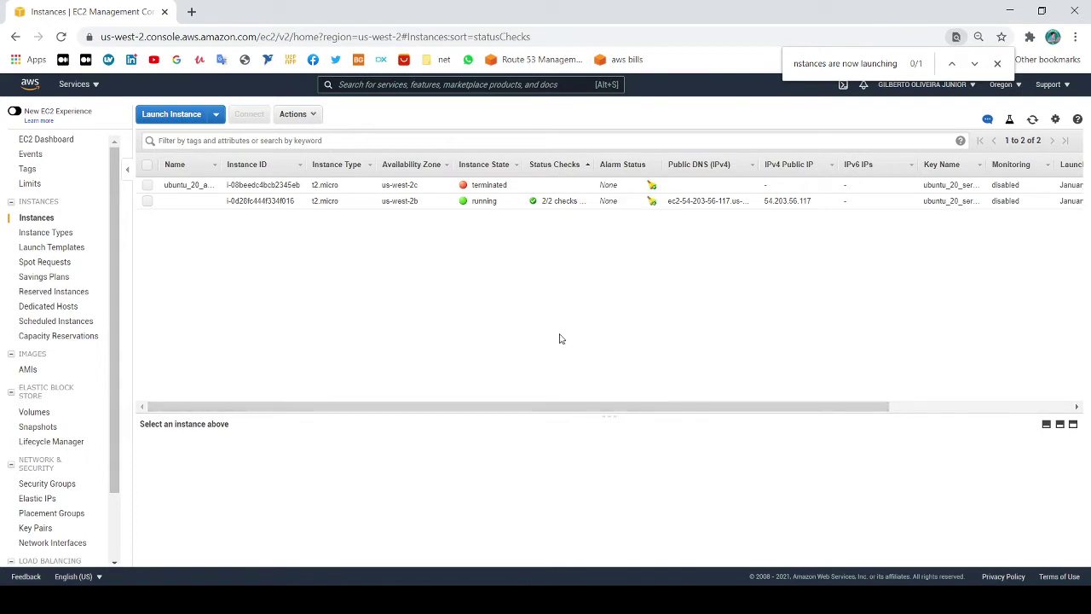
left_click(245, 201)
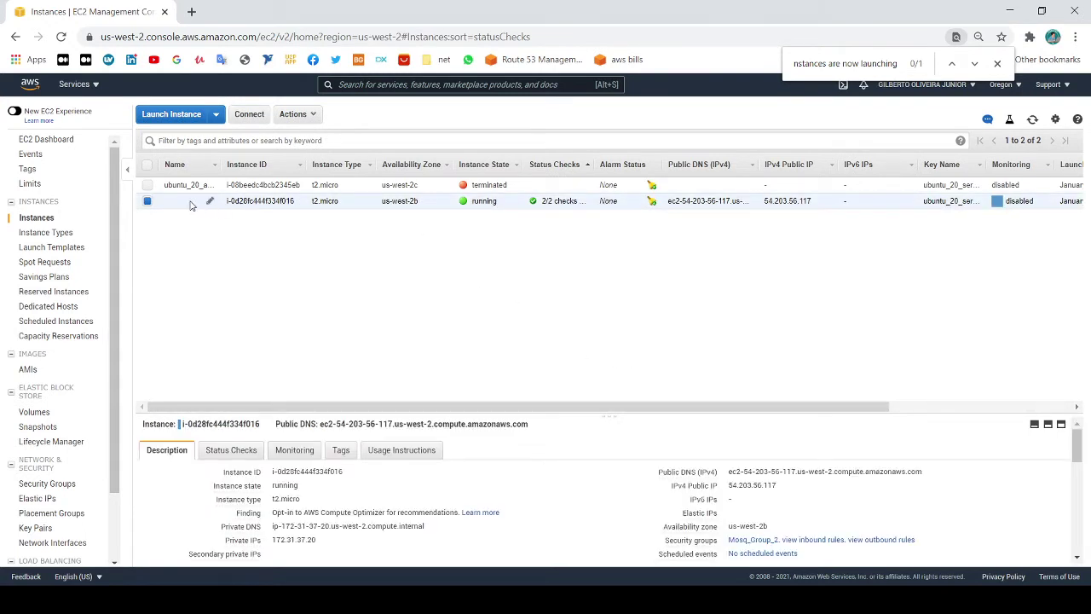
left_click(211, 203)
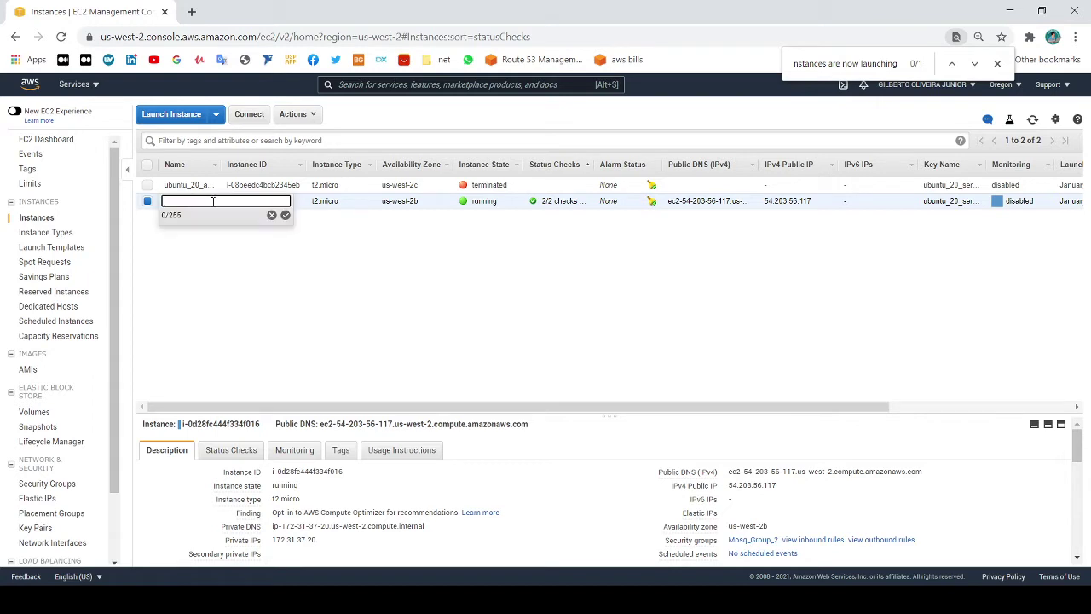
key("ctrl+v")
key("Return")
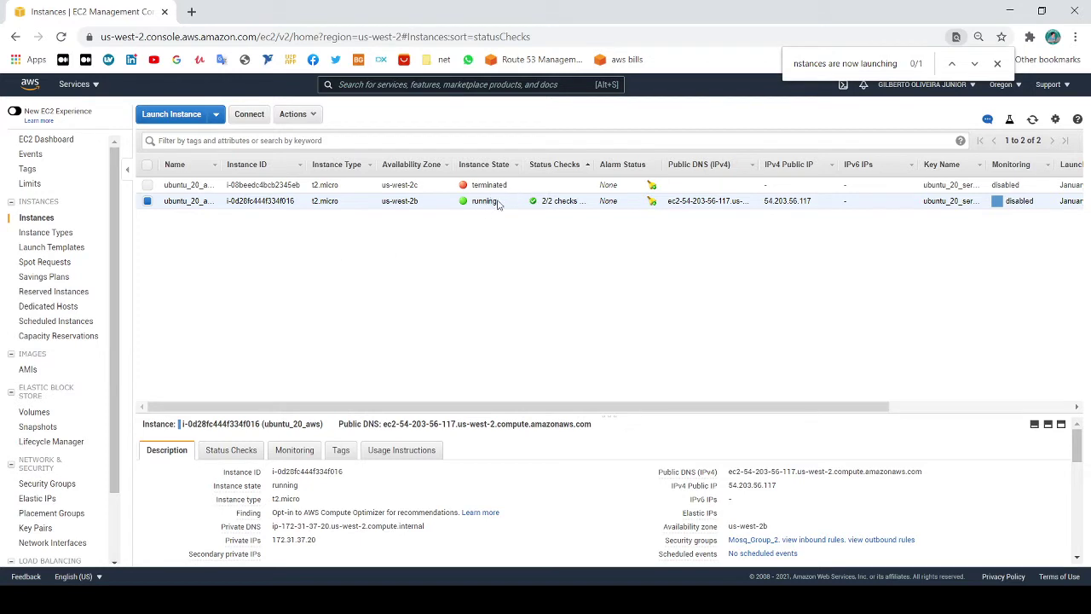
Step: Compare the terminated and running instances in the list, leaving only the running one selected
double_click(483, 202)
left_click(491, 186)
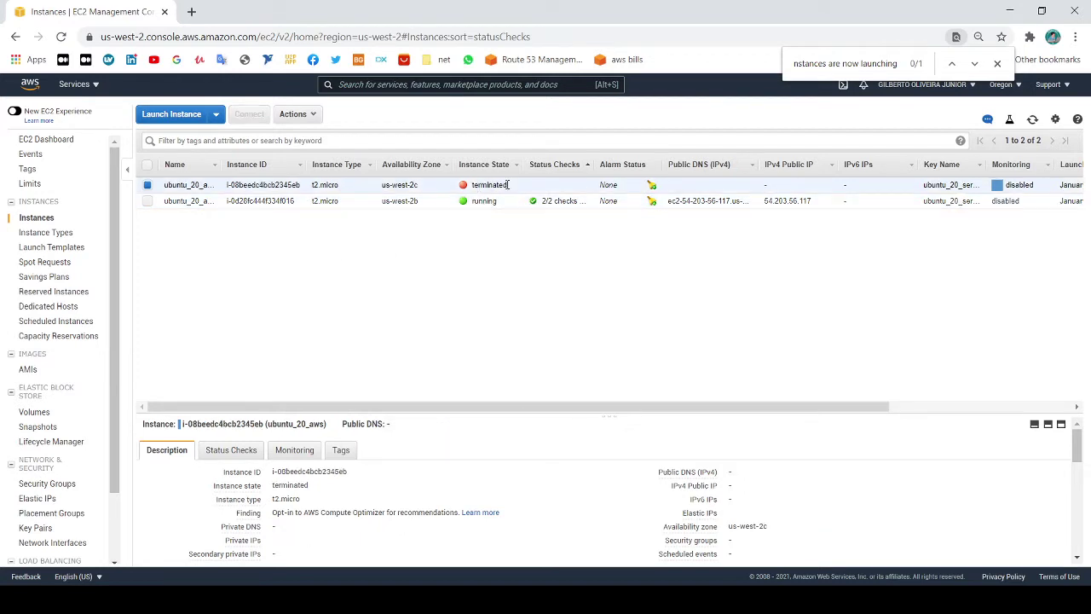
left_click(148, 201)
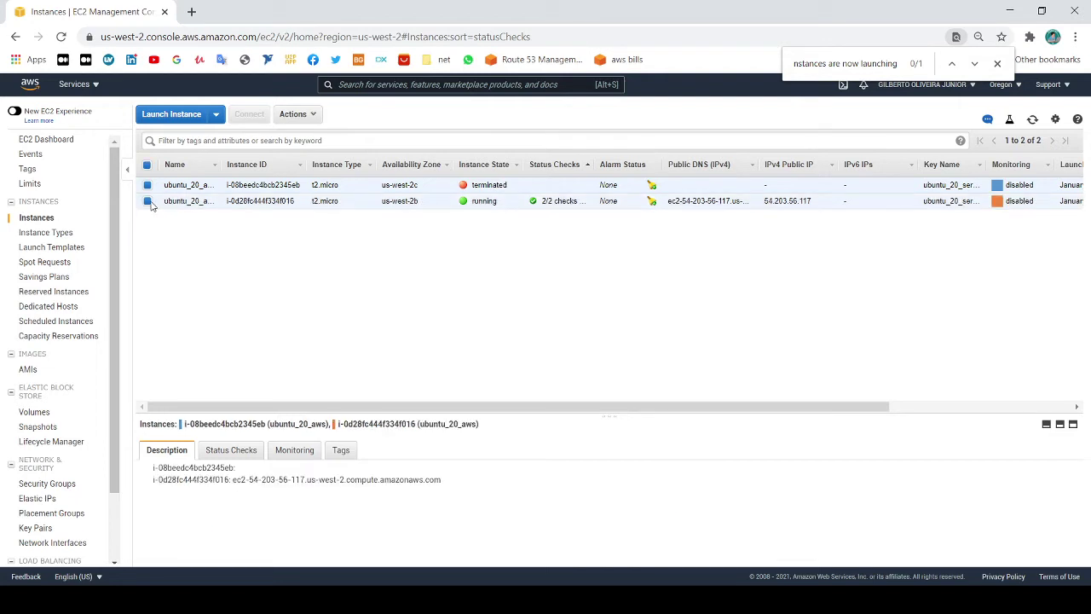
left_click(148, 201)
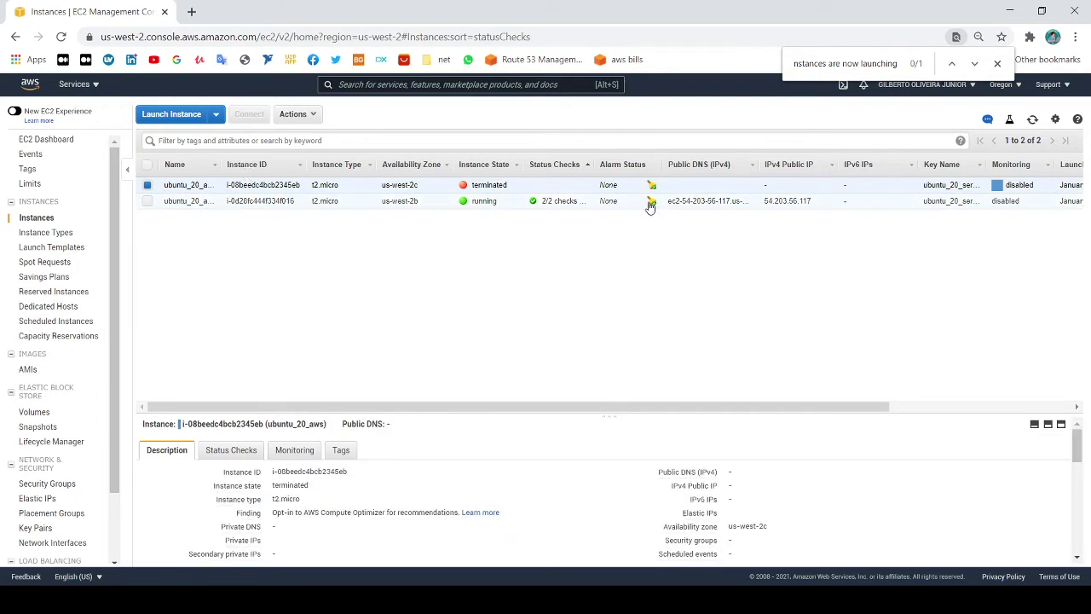
left_click(147, 201)
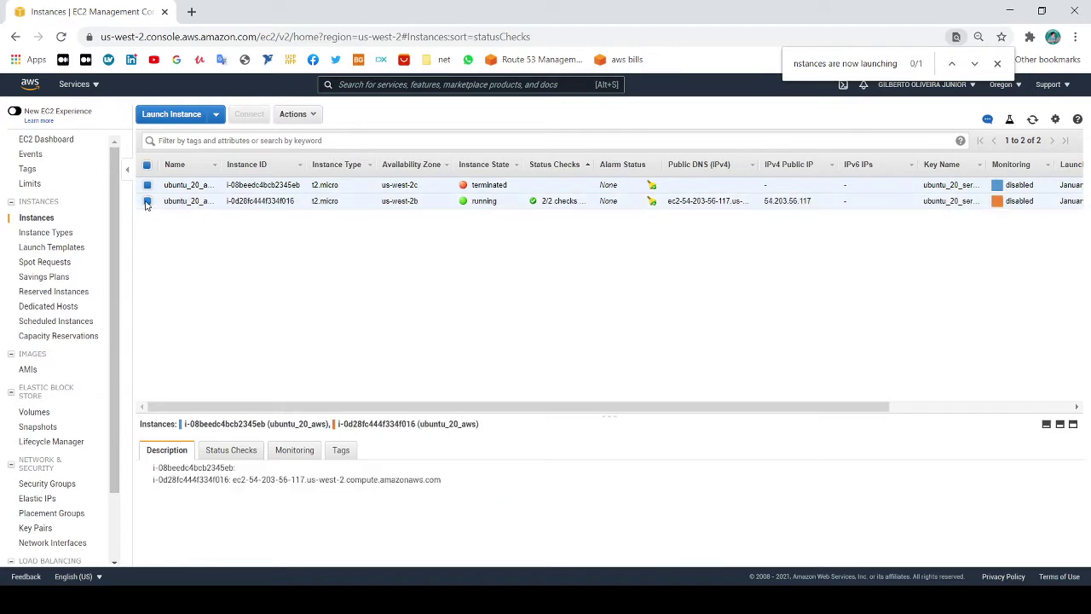
left_click(147, 185)
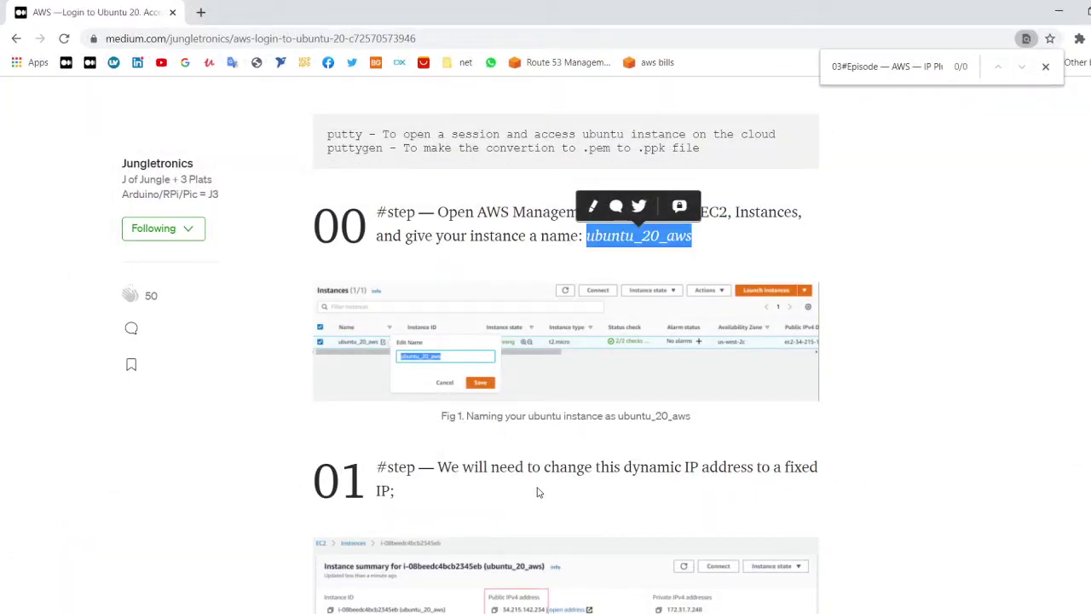
Step: Read the article's step 01 about replacing the dynamic IP, and check the running instance's IPv4 public IP
scroll(537, 492, "down", 2)
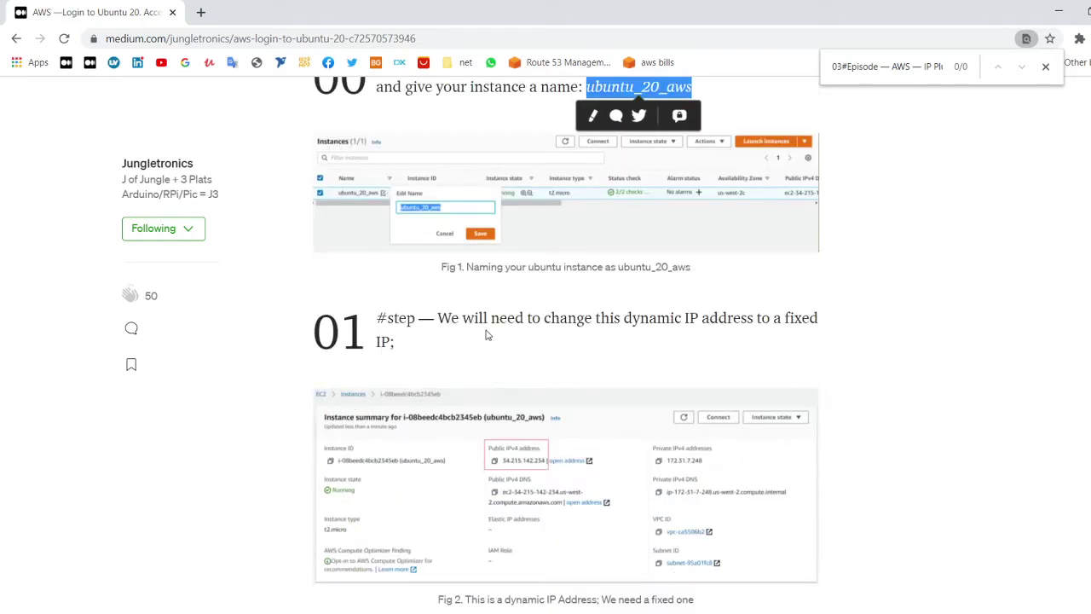
left_click_drag(611, 321, 769, 321)
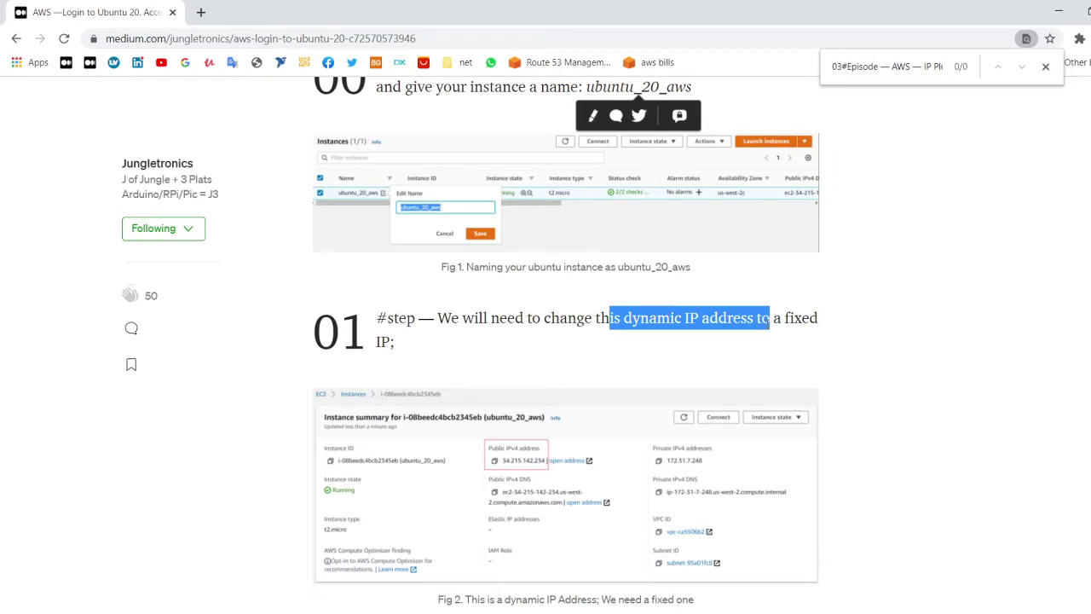
left_click(793, 337)
left_click_drag(435, 352, 376, 342)
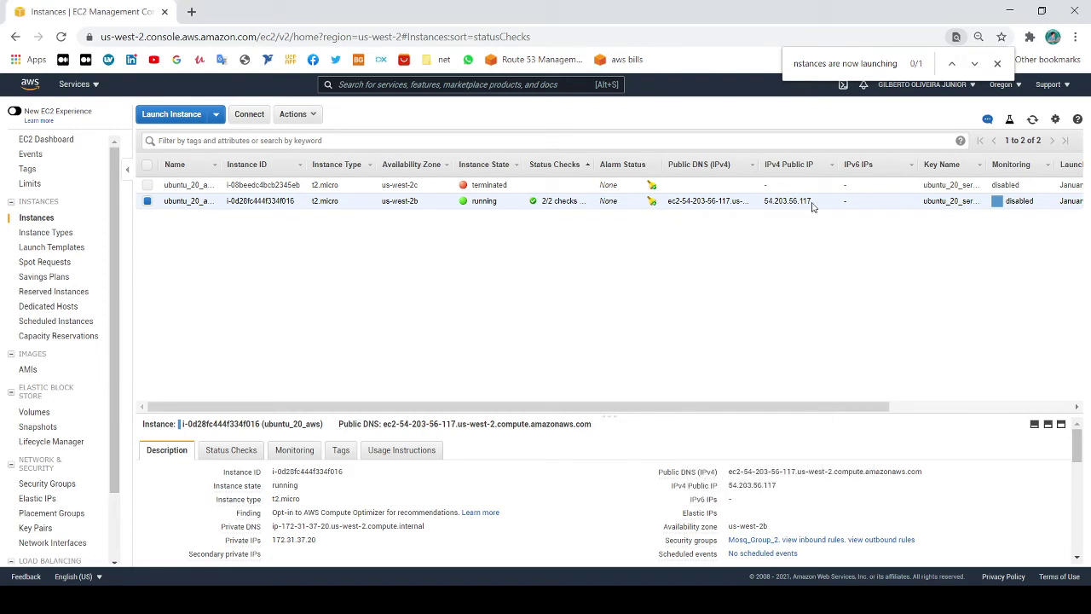
left_click_drag(812, 207, 764, 202)
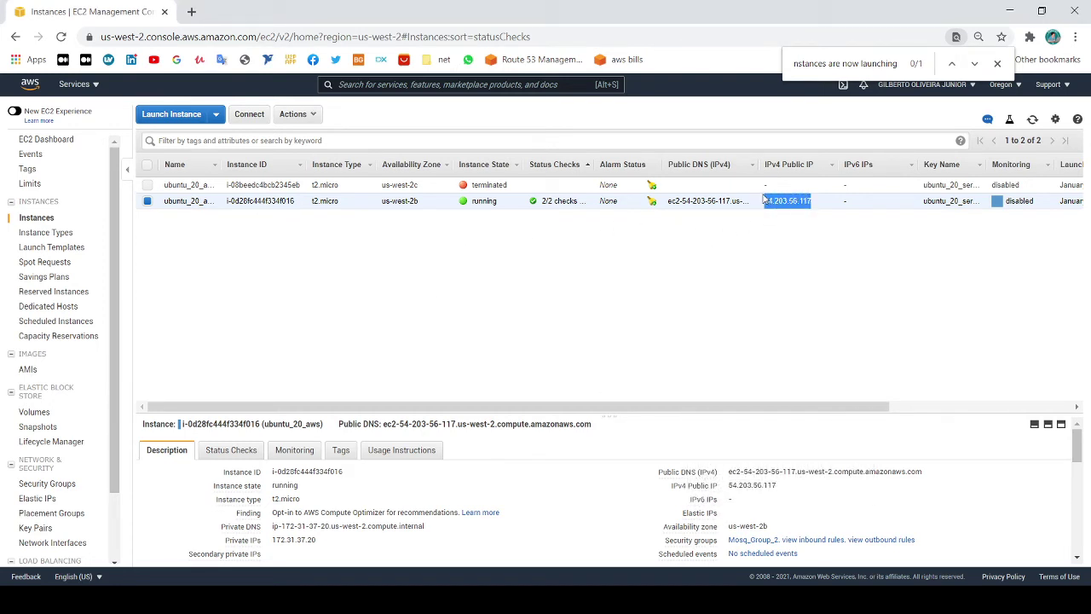
left_click(788, 236)
Step: Open the Route 53 service and look over its dashboard
left_click(79, 84)
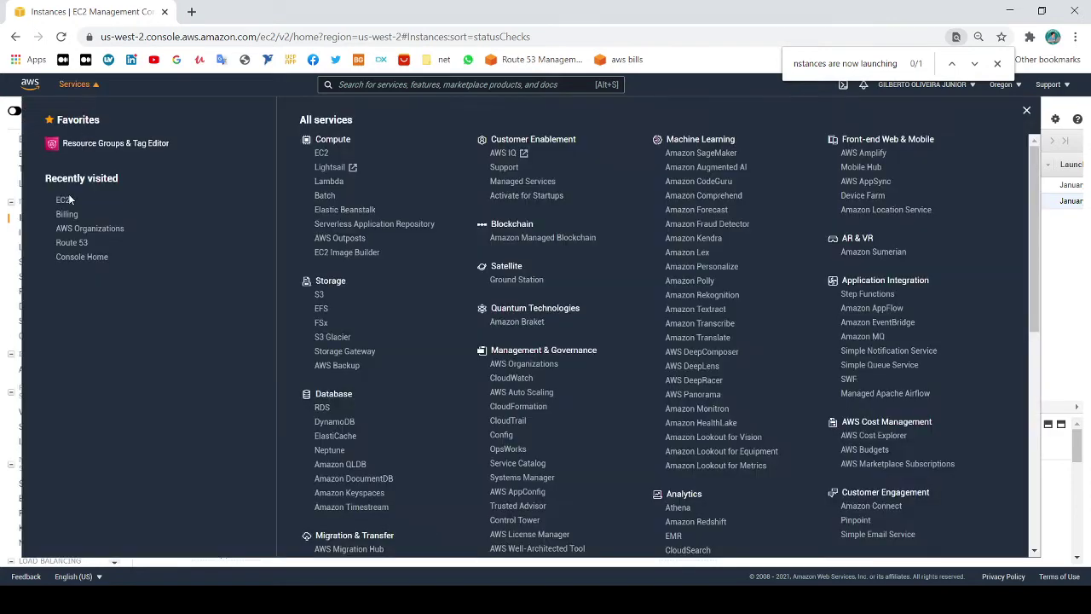
left_click(72, 244)
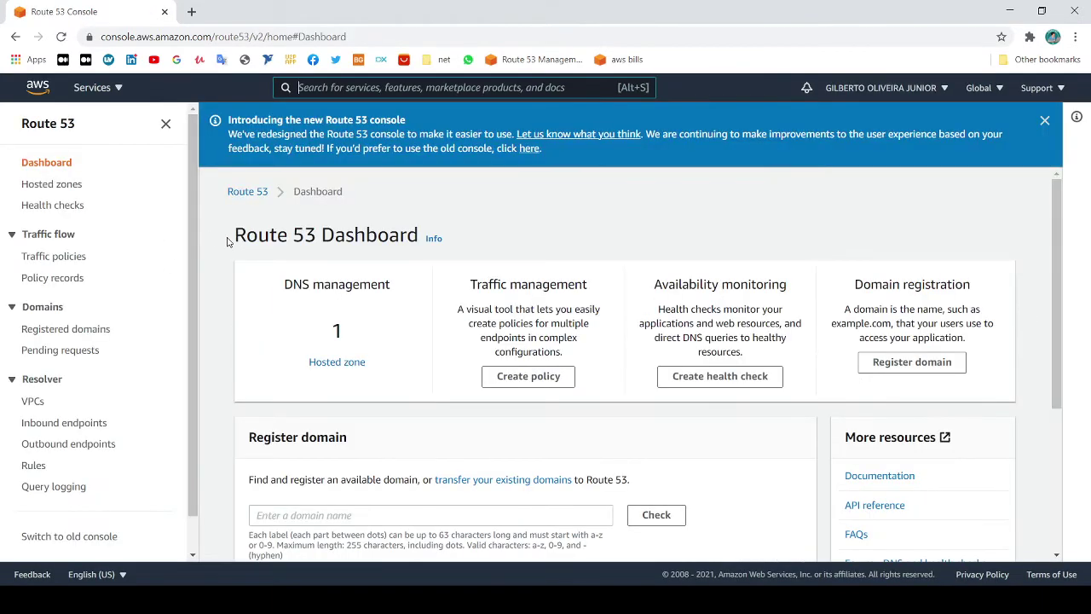
scroll(263, 245, "down", 1)
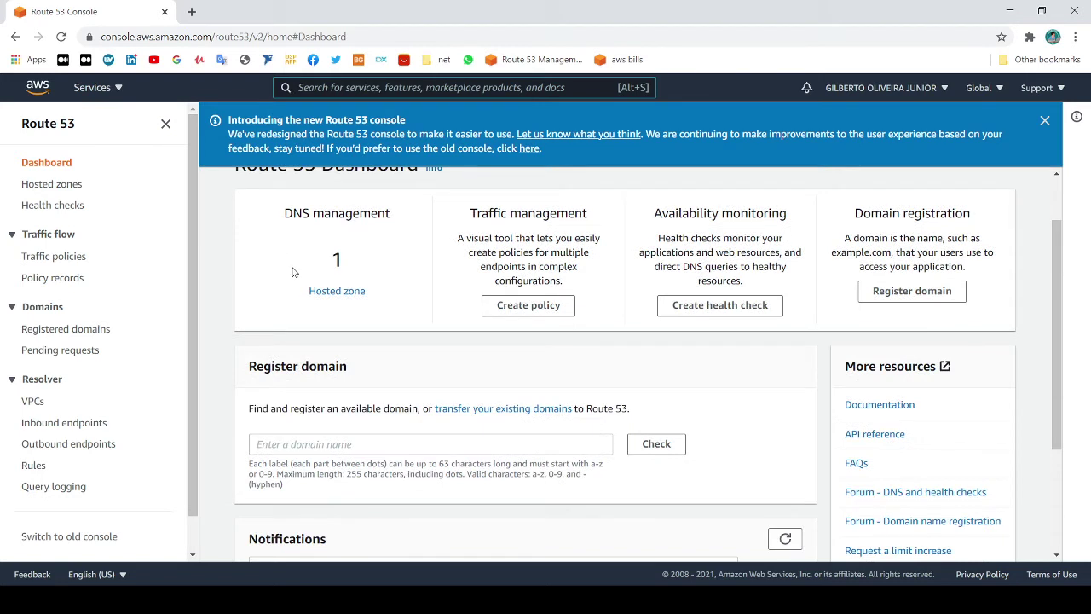
scroll(296, 272, "up", 1)
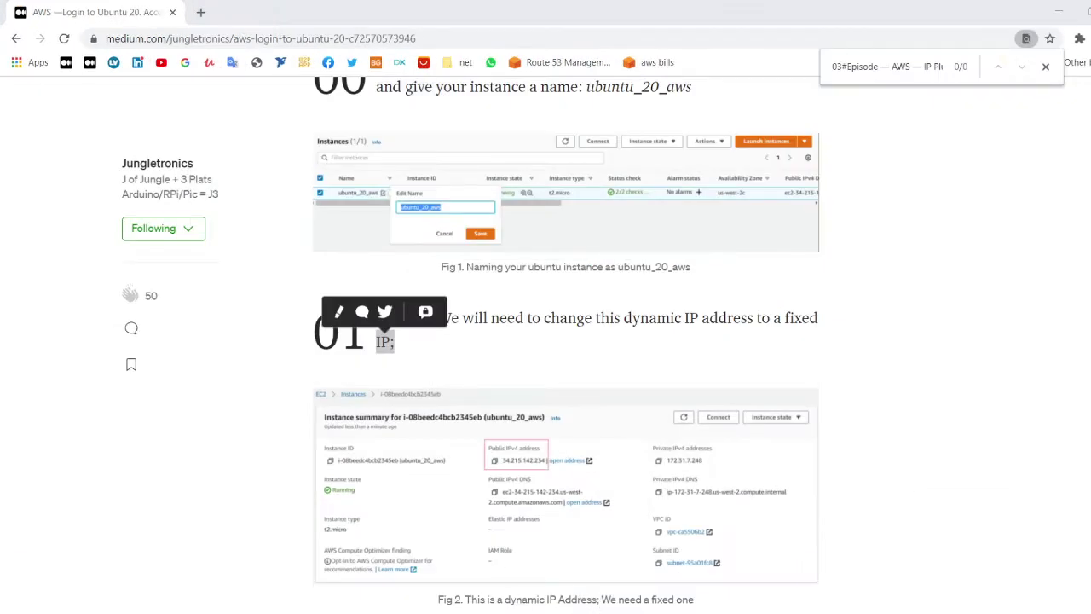
Step: Read the article's steps 01 and 02 on getting a fixed IP by allocating an Elastic IP address
left_click(913, 358)
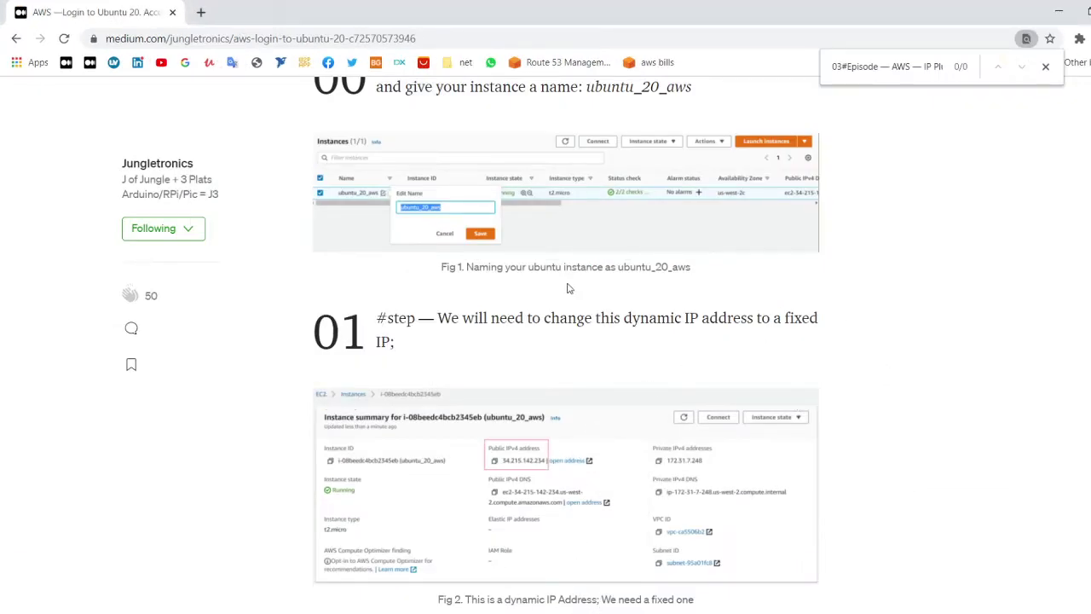
left_click_drag(559, 318, 683, 322)
left_click(684, 322)
scroll(388, 337, "down", 2)
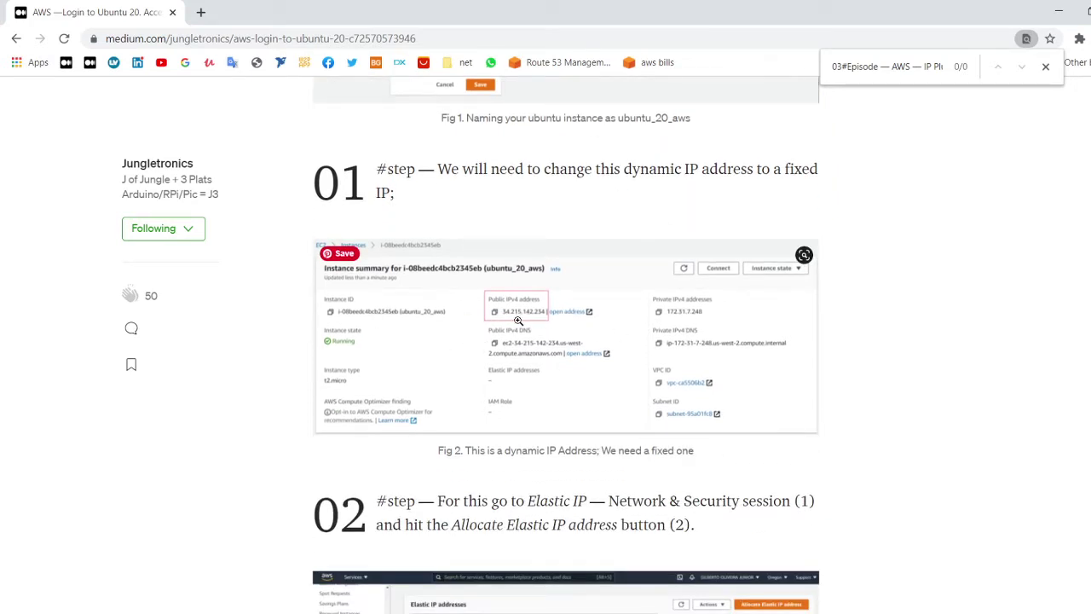
scroll(518, 320, "down", 3)
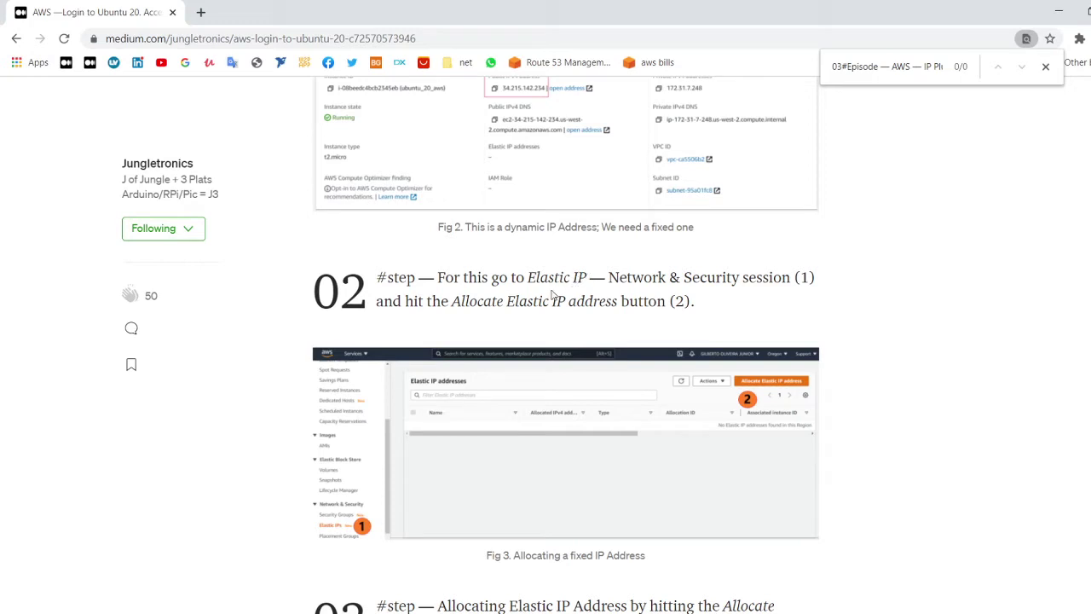
scroll(377, 458, "down", 2)
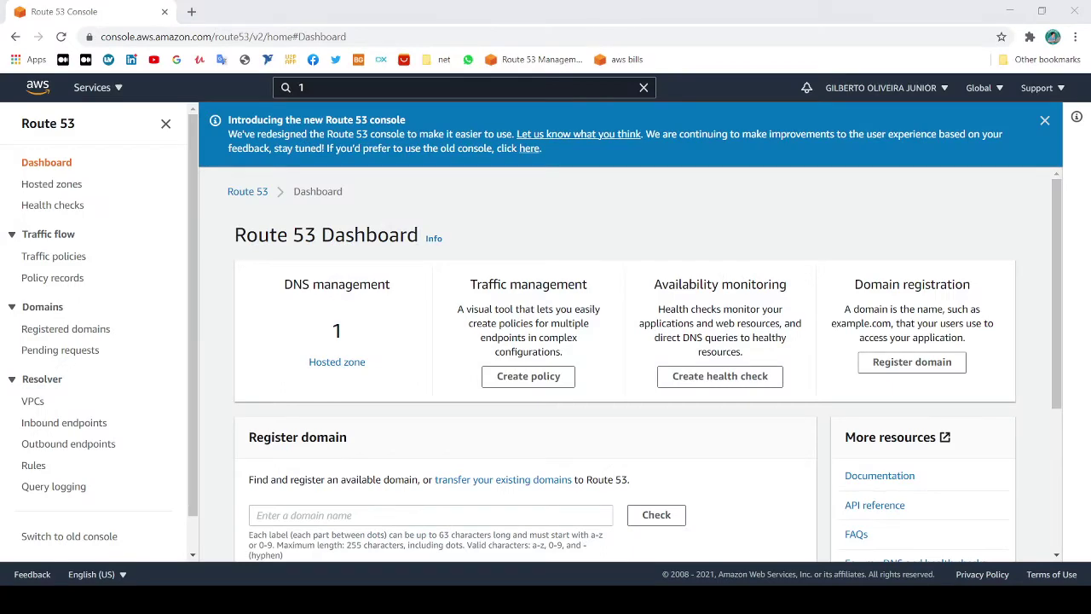
Step: Look through the full list of AWS services for Elastic IP, rereading the article's steps 02 and 03 for its location
left_click(668, 553)
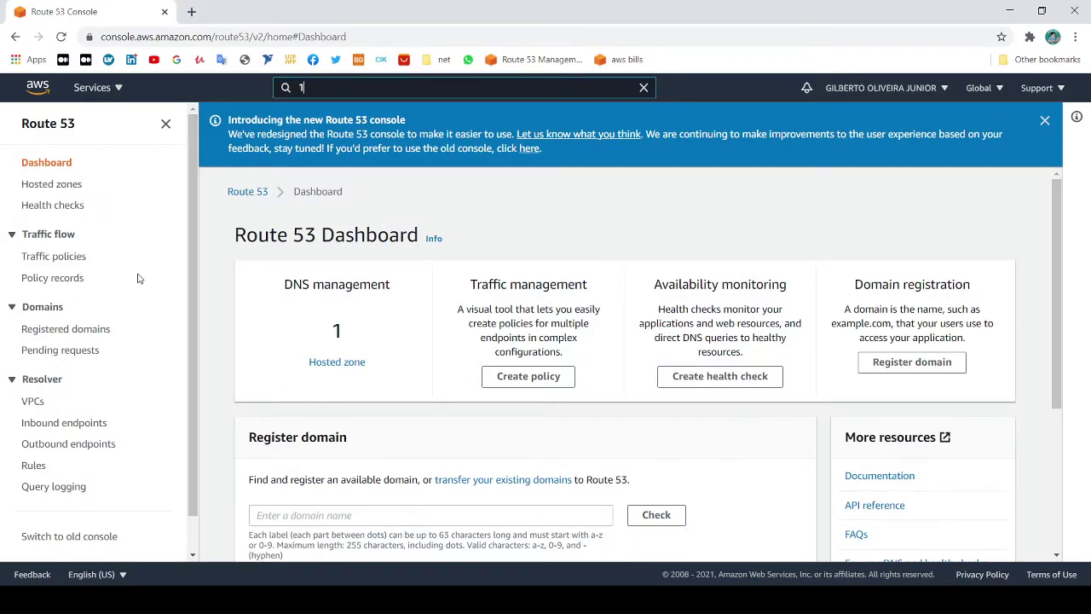
left_click(94, 87)
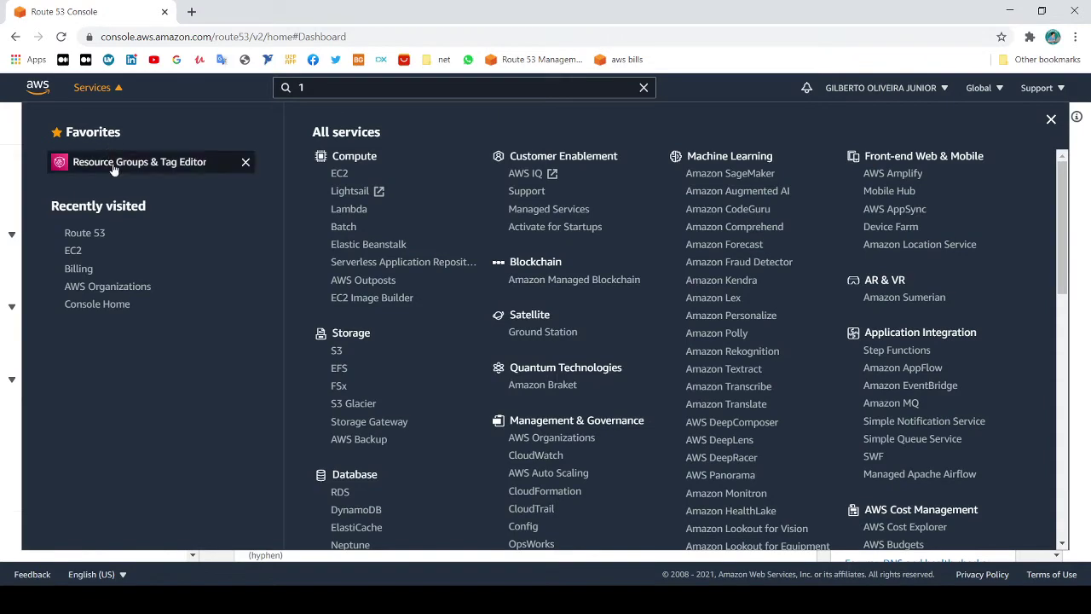
scroll(630, 305, "down", 2)
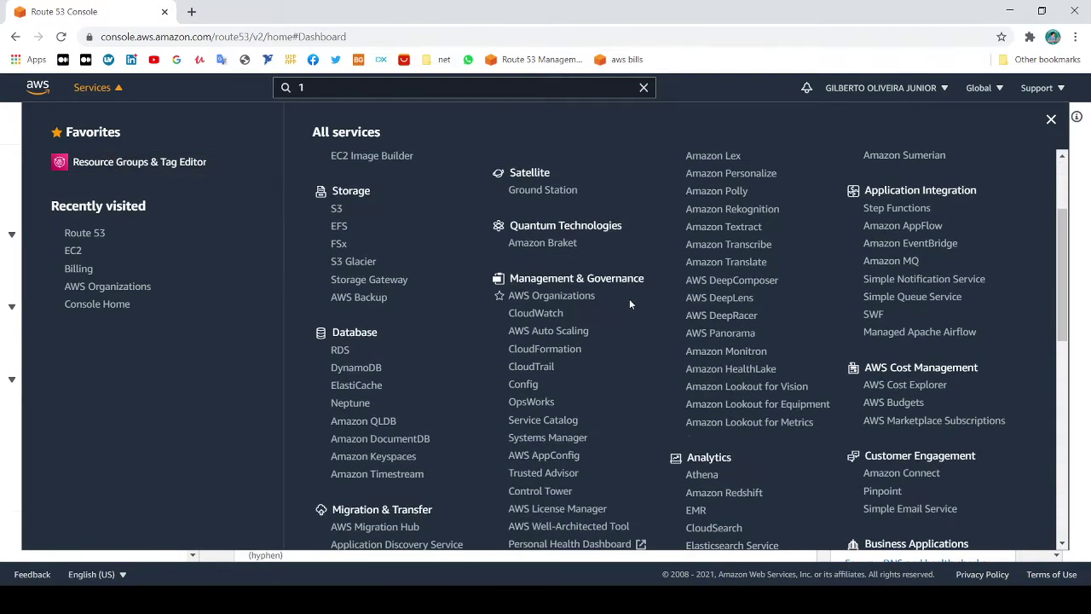
scroll(540, 329, "down", 2)
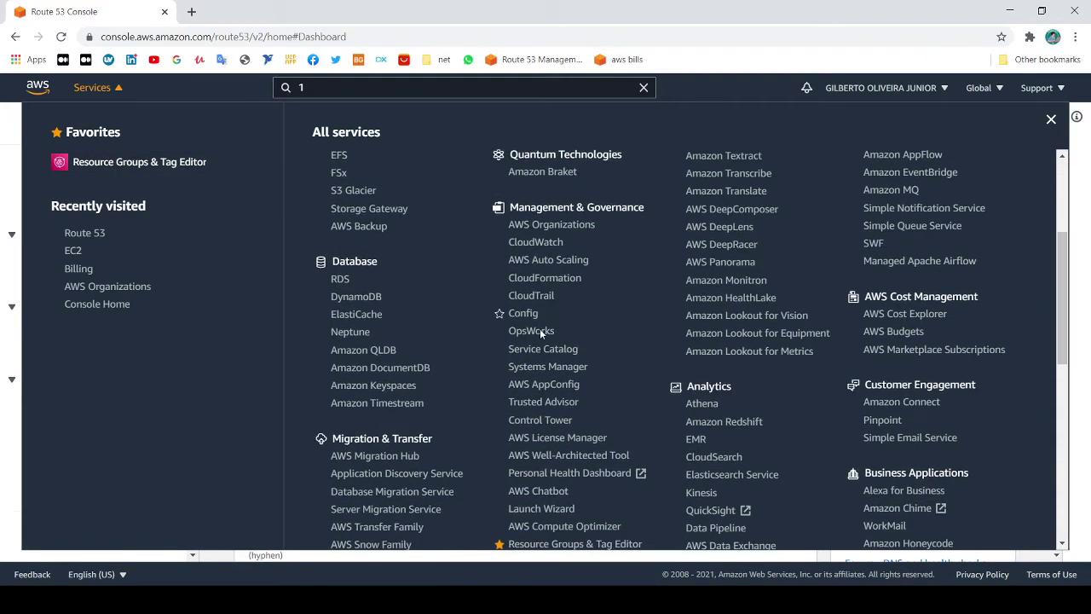
scroll(665, 327, "down", 2)
scroll(661, 337, "down", 2)
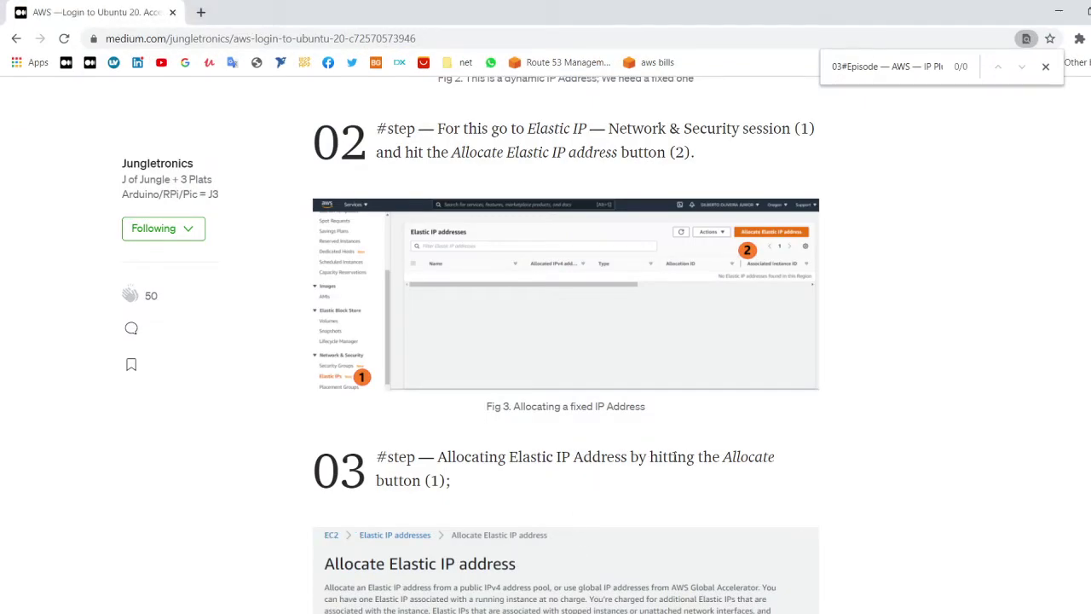
scroll(548, 492, "down", 2)
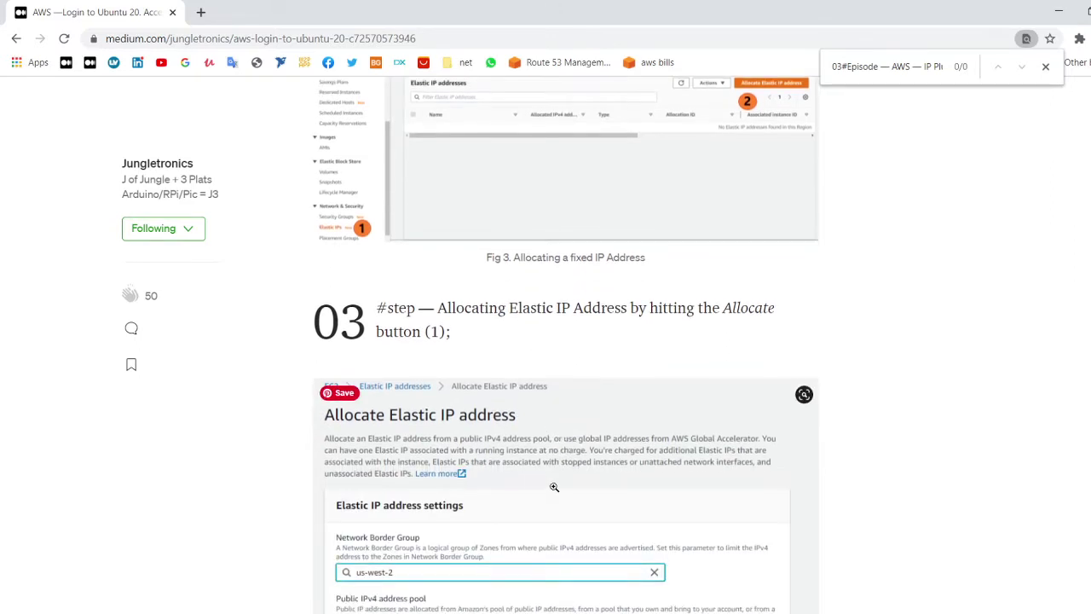
scroll(617, 350, "up", 2)
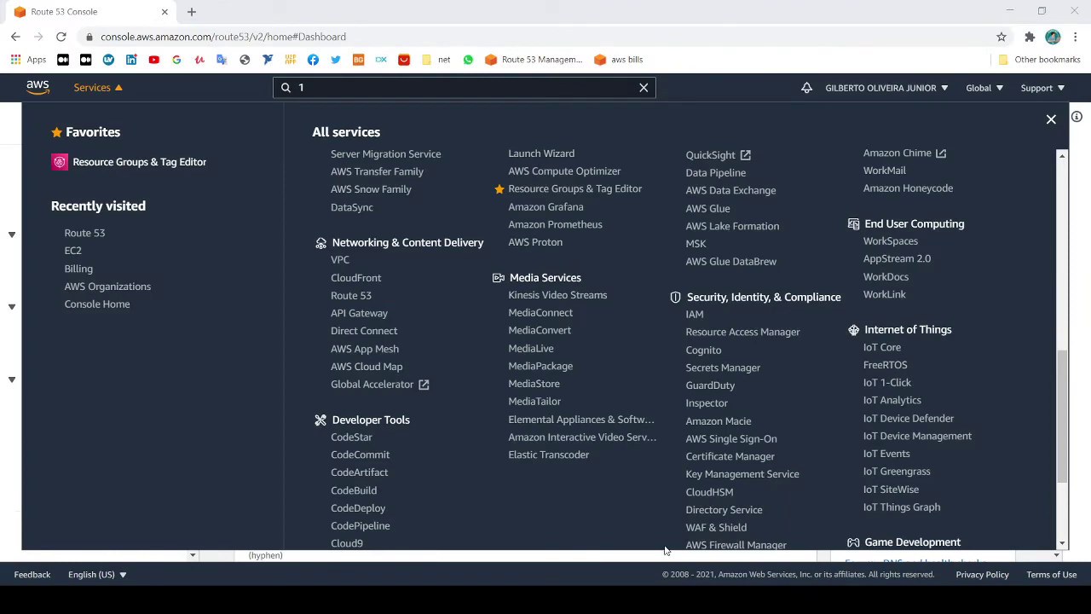
scroll(395, 416, "down", 1)
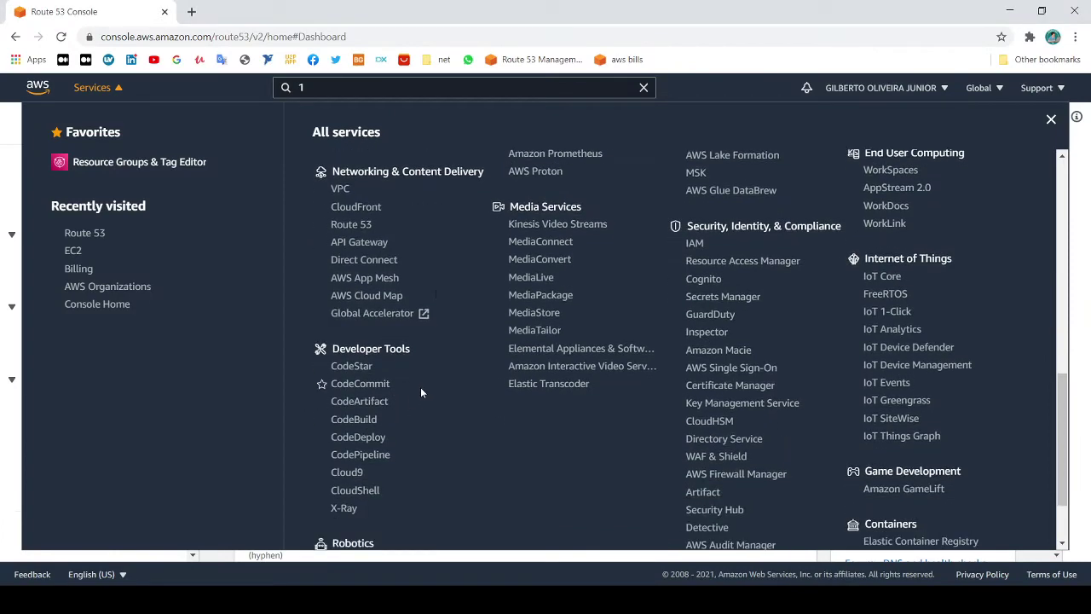
scroll(466, 272, "up", 2)
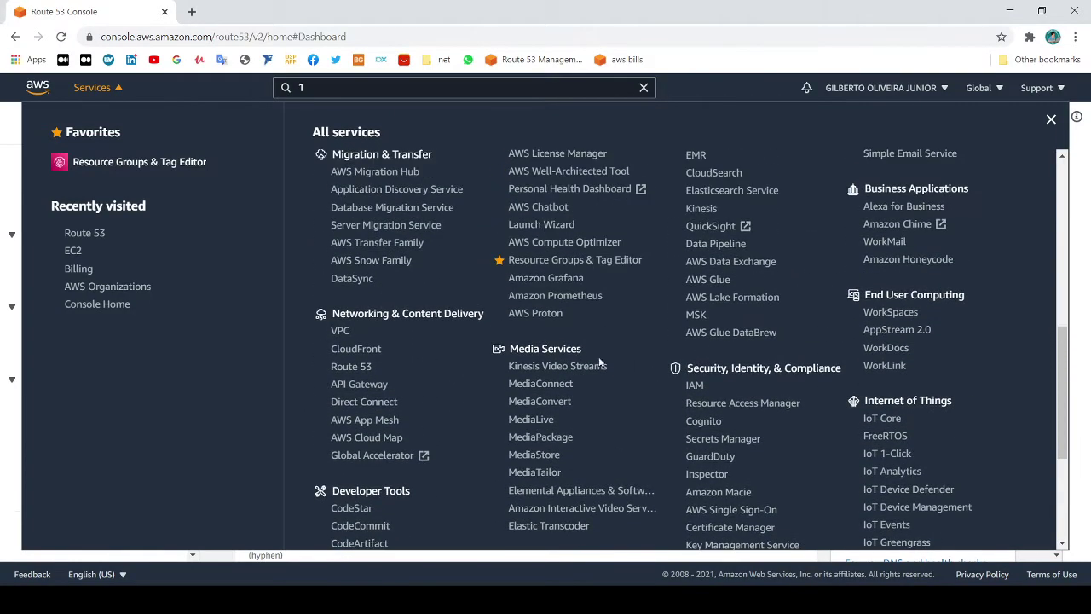
scroll(646, 362, "down", 1)
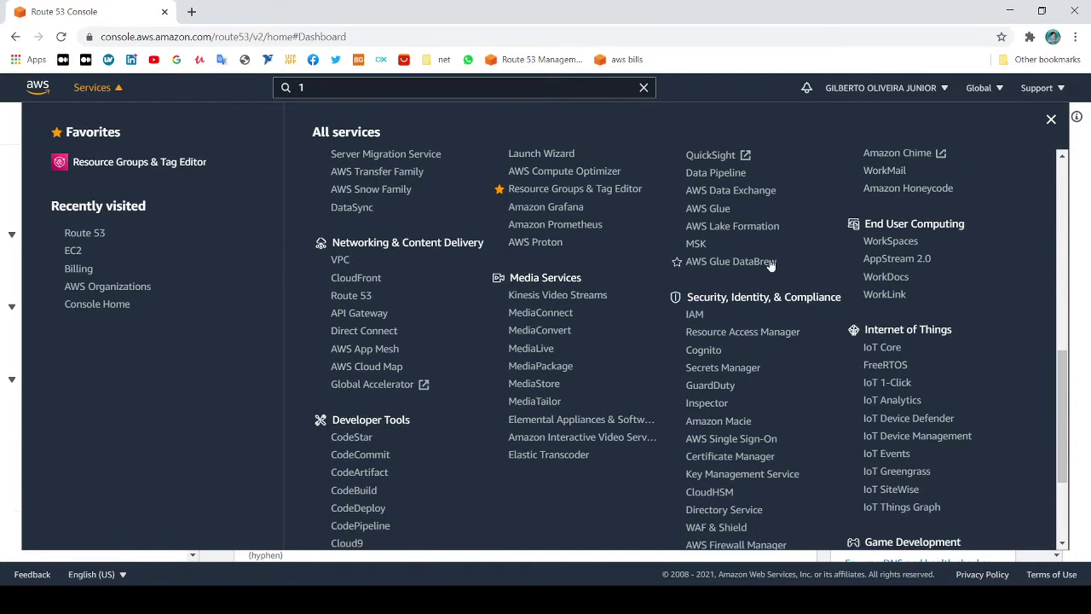
scroll(759, 256, "up", 4)
Step: Search the AWS console for "elastic ip" and open the EC2 feature Elastic IPs
left_click(485, 94)
key("BackSpace")
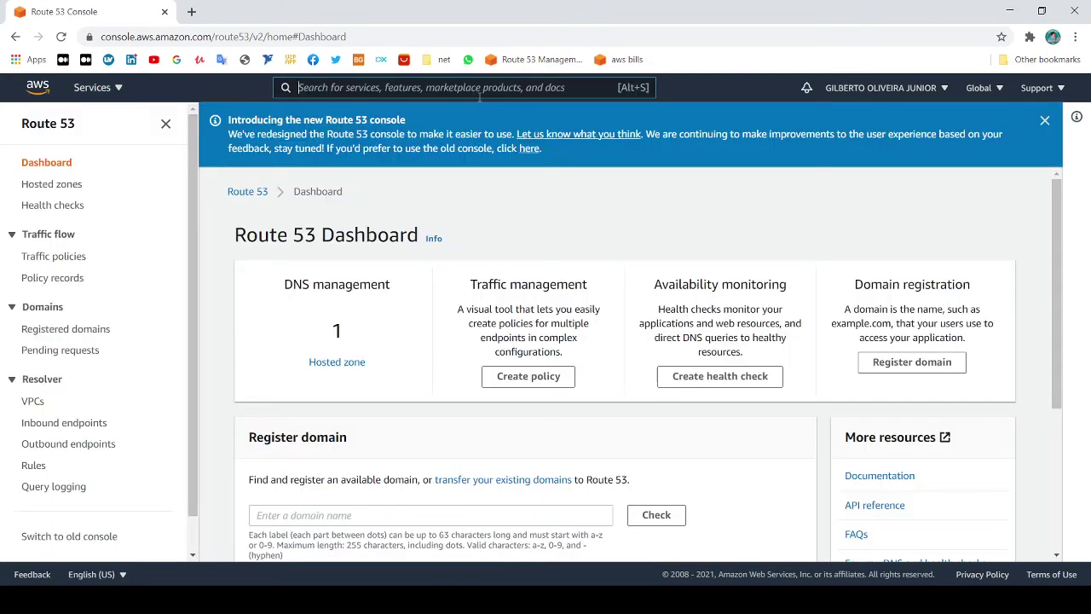
type("elas")
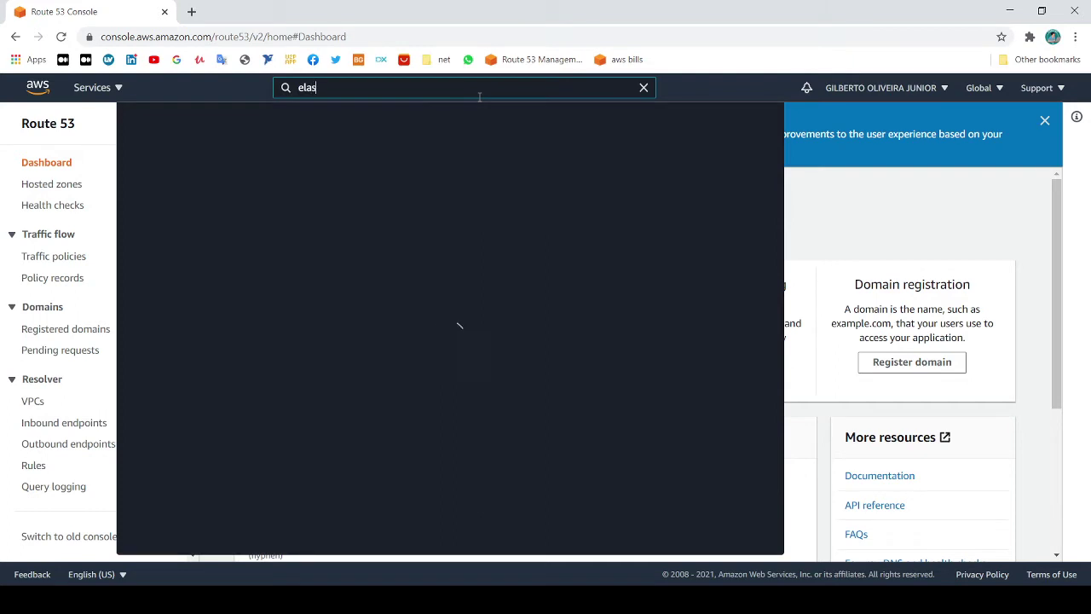
type("tic")
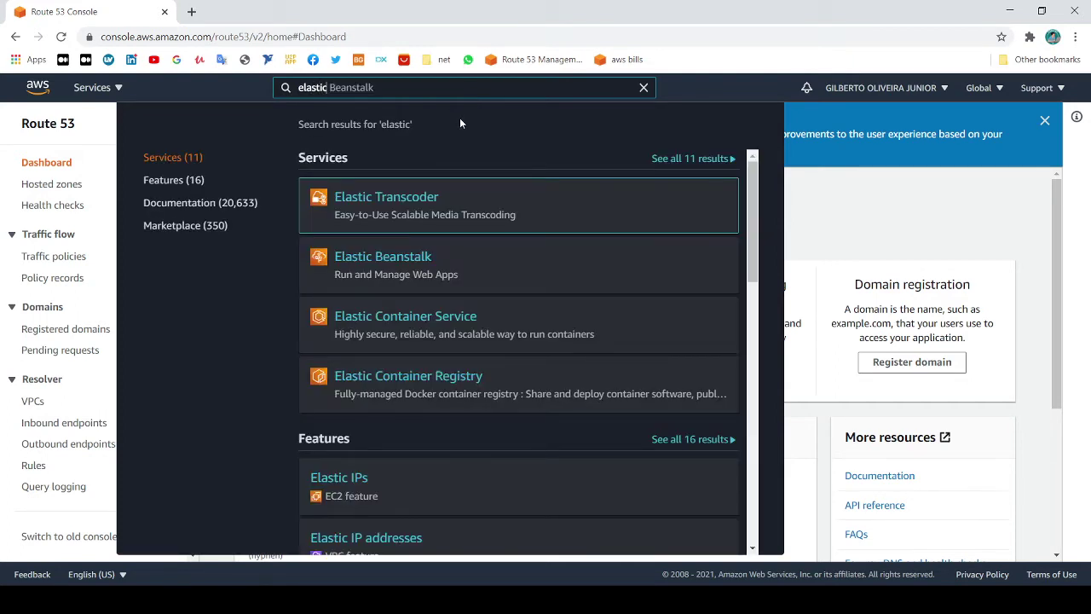
type(" ip")
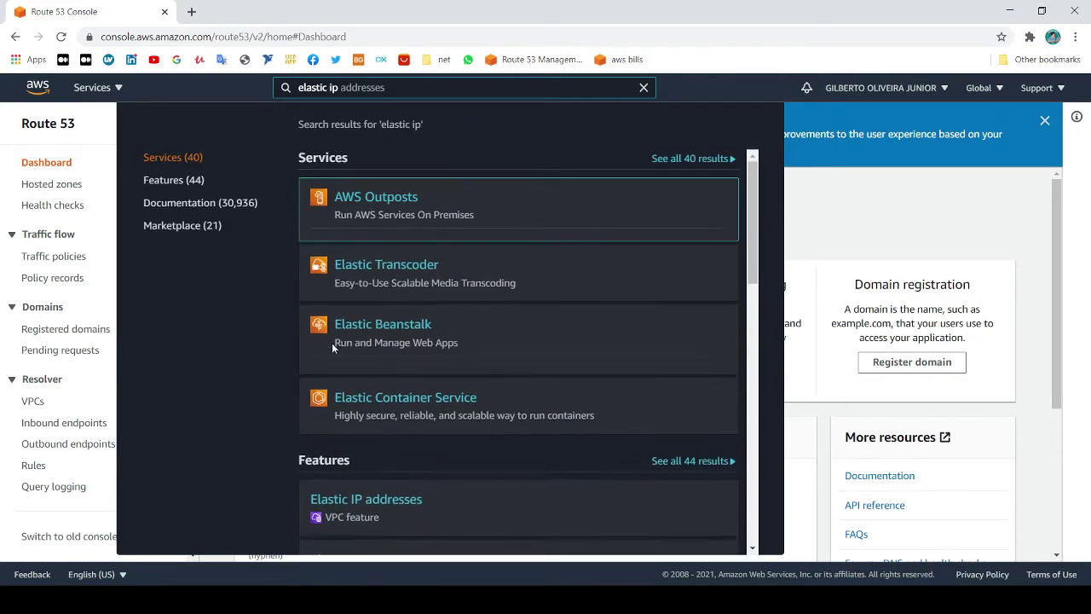
scroll(391, 401, "down", 3)
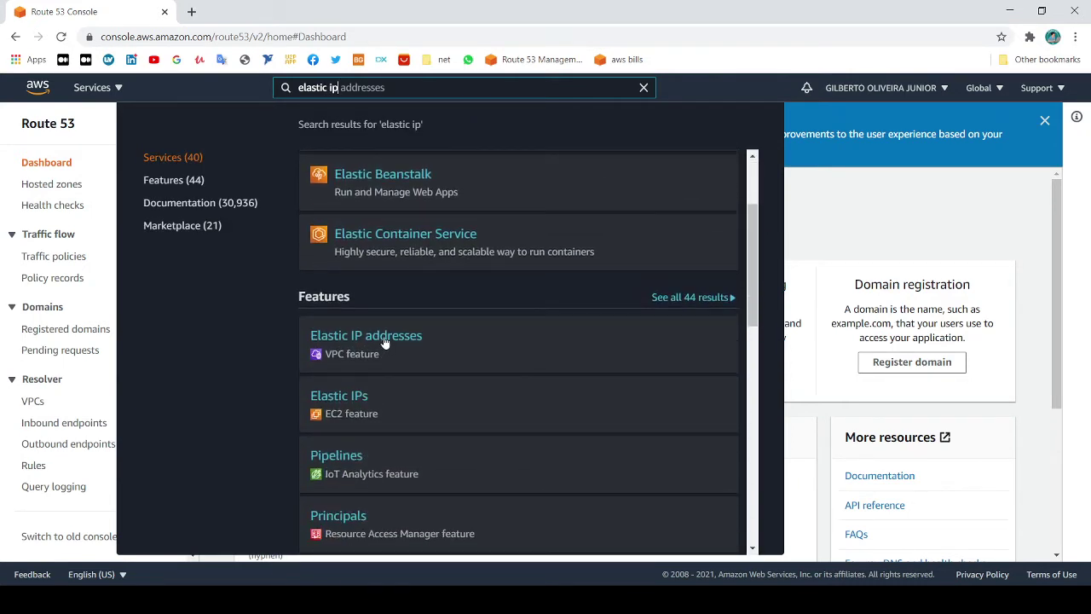
left_click(355, 405)
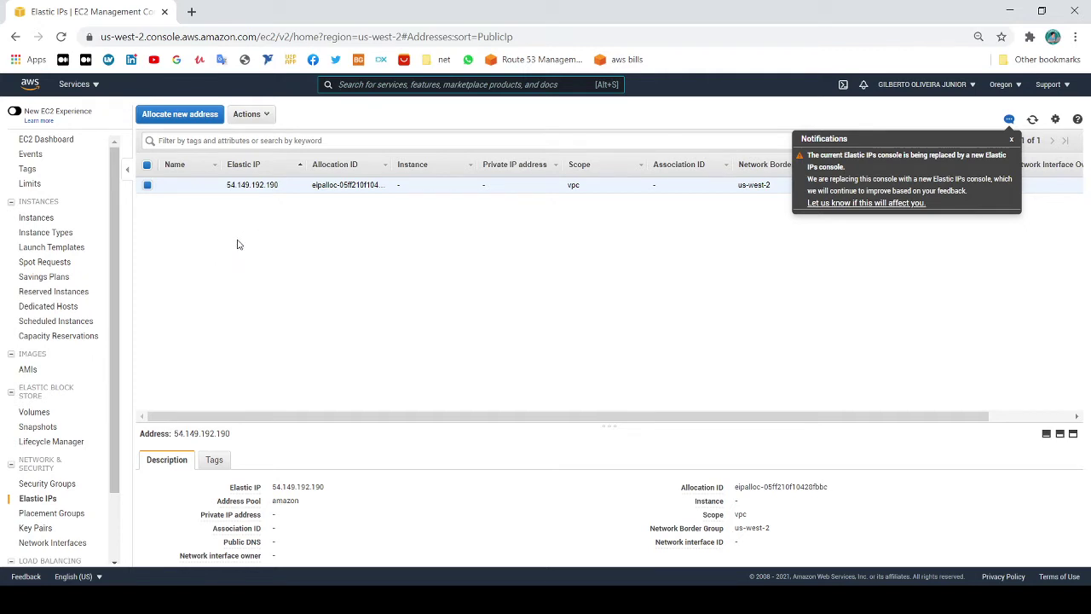
left_click(39, 503)
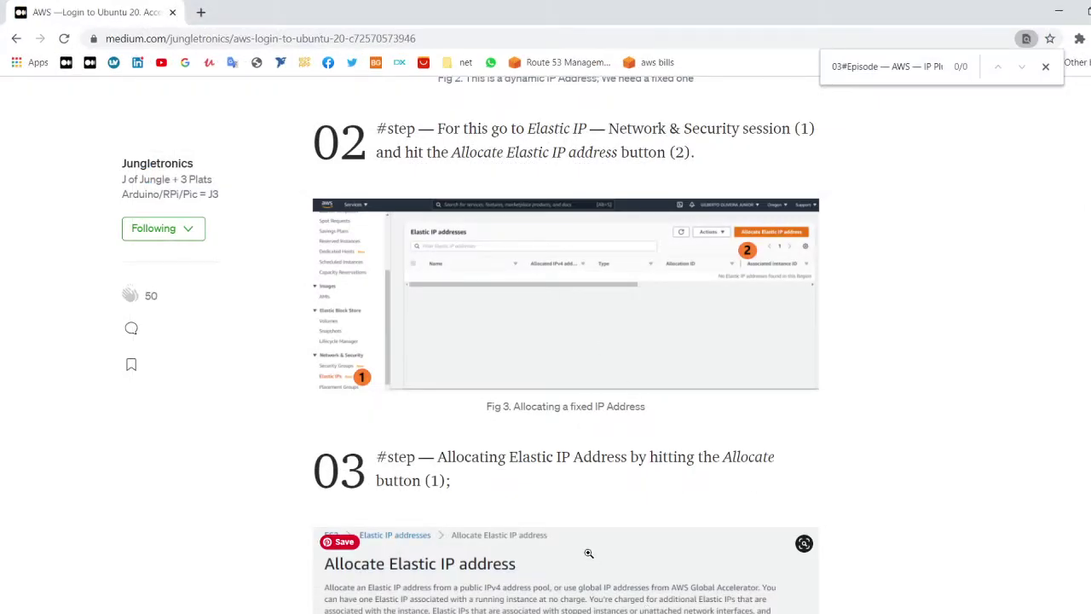
Step: Read the article's step 03 about allocating an Elastic IP address, together with the figure for step 02
scroll(496, 386, "down", 1)
left_click_drag(517, 376, 640, 384)
left_click(682, 406)
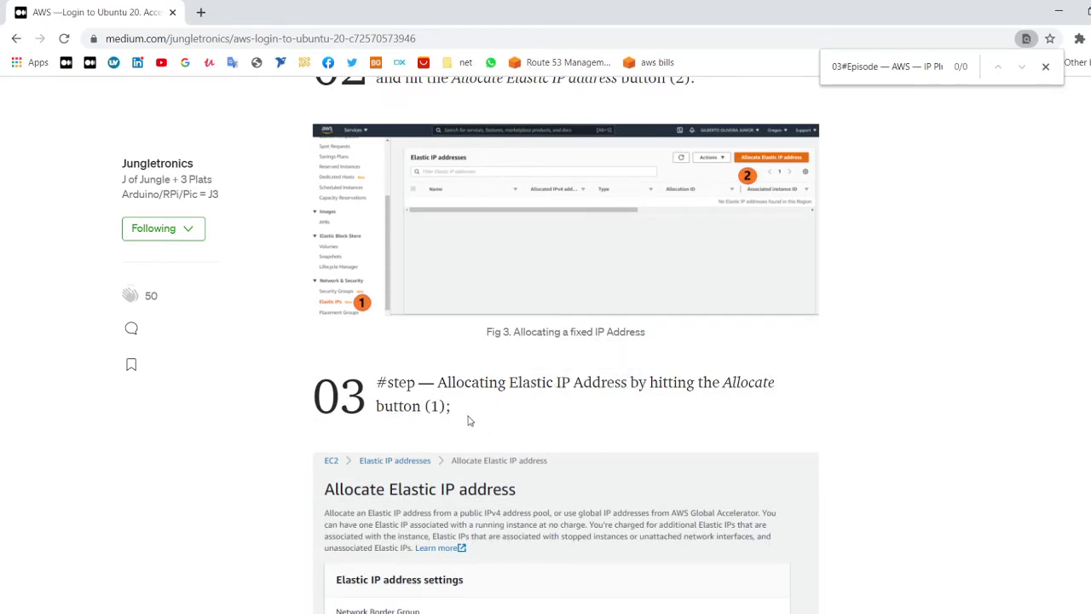
scroll(537, 400, "down", 1)
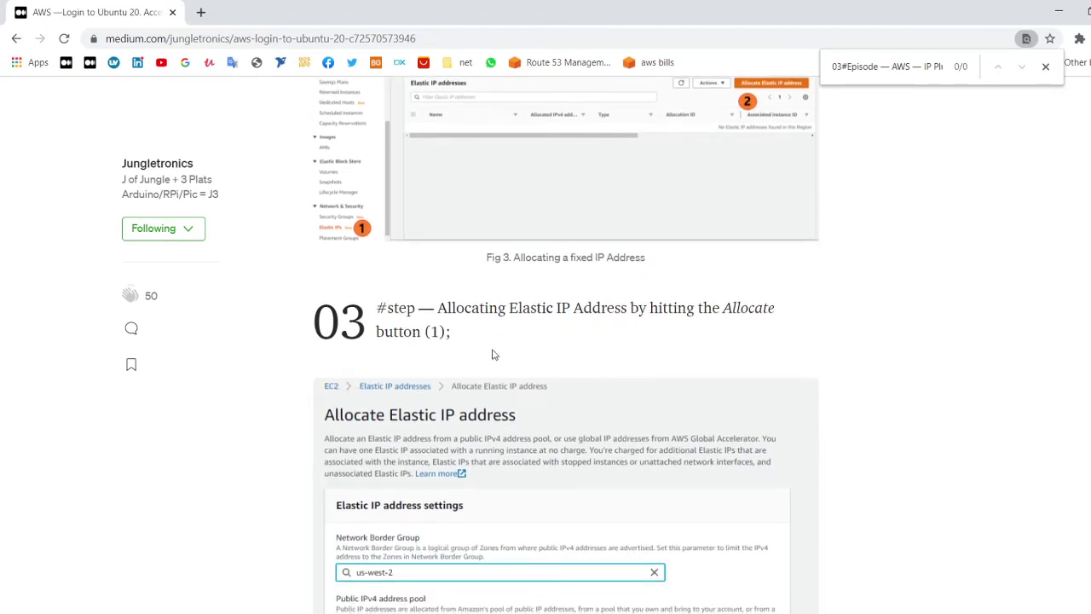
scroll(650, 302, "up", 2)
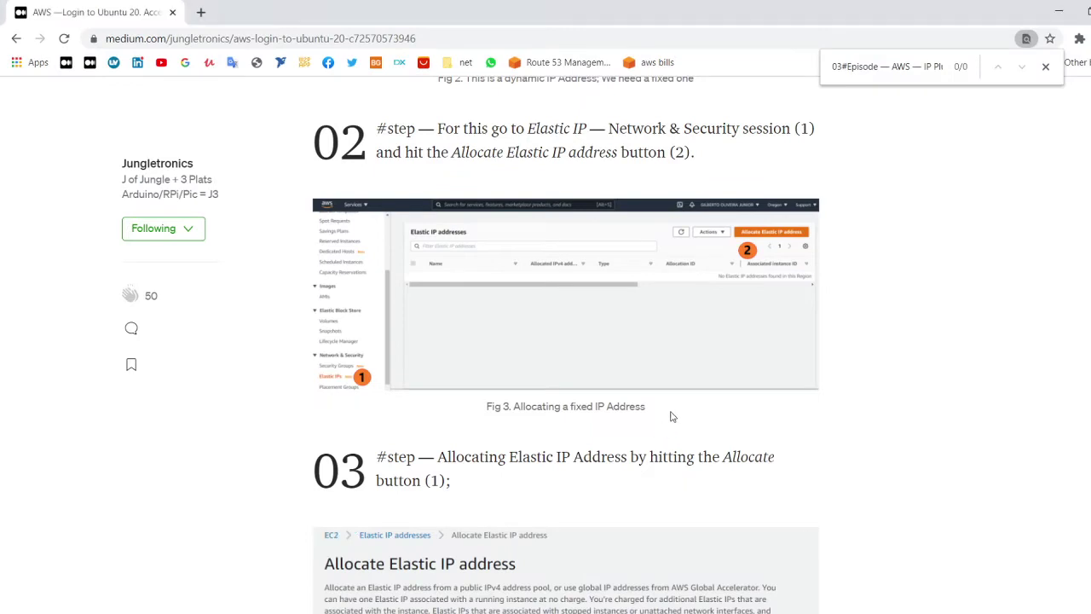
Step: Examine the article's Allocate Elastic IP address figure, covering the network border group, IPv4 address pool, tags and Allocate option
scroll(686, 384, "down", 2)
scroll(711, 314, "down", 4)
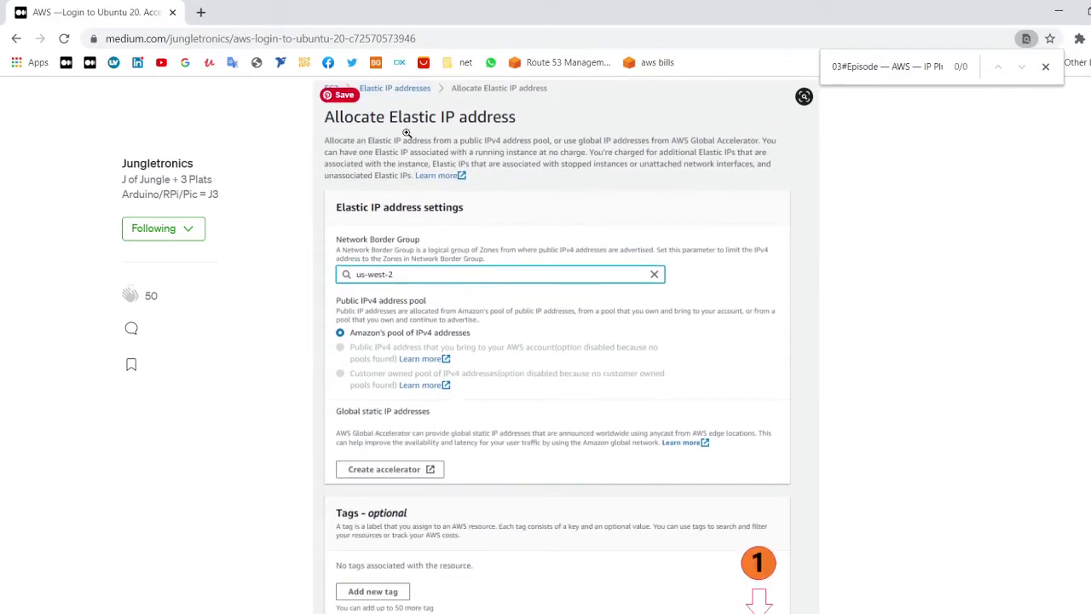
scroll(388, 279, "down", 2)
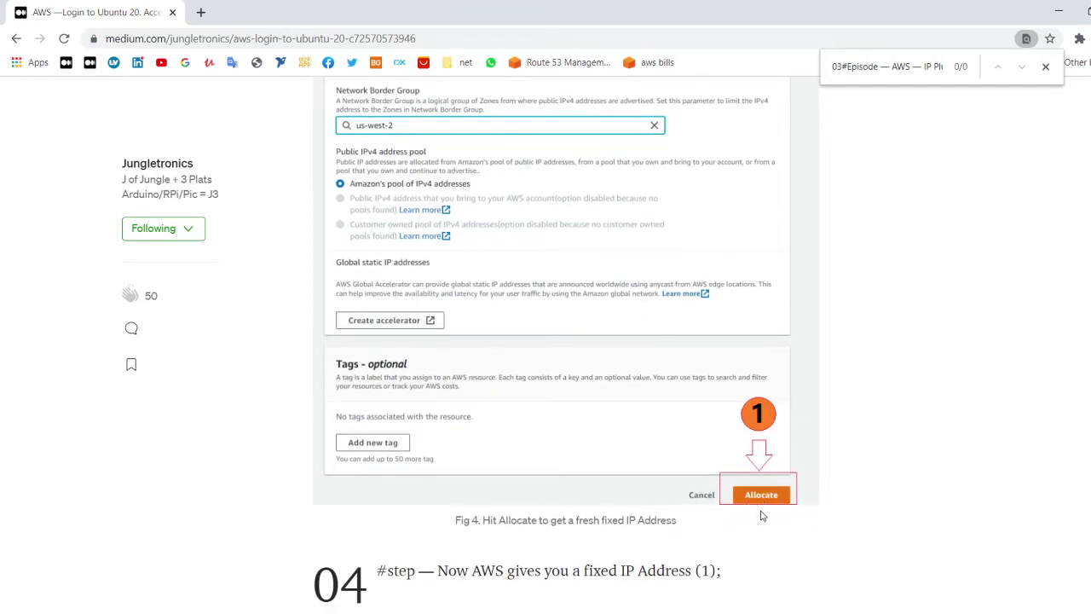
scroll(554, 333, "up", 1)
scroll(498, 298, "up", 1)
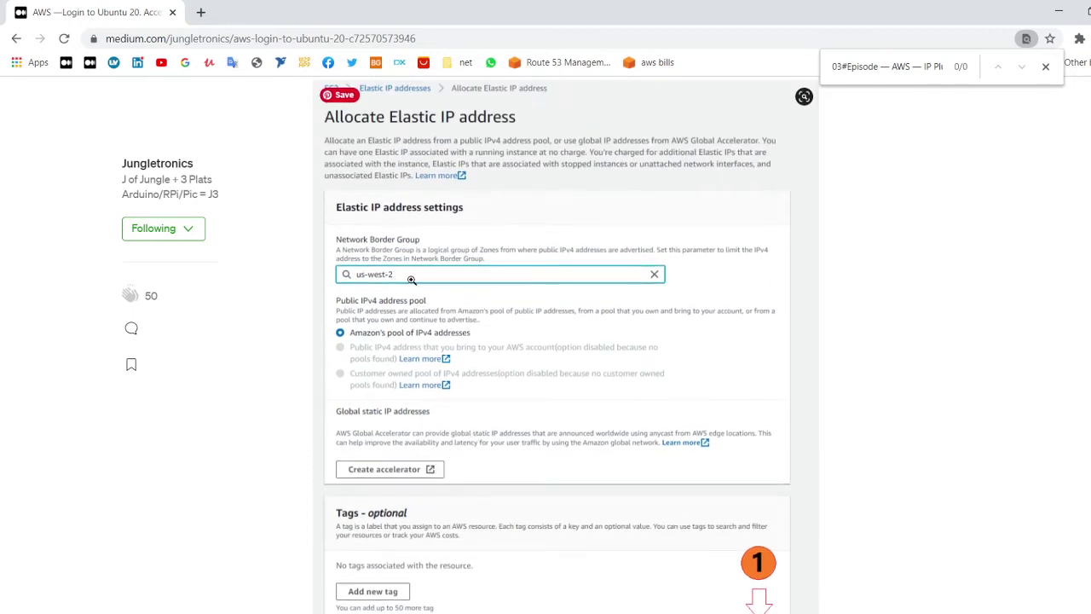
scroll(497, 327, "down", 1)
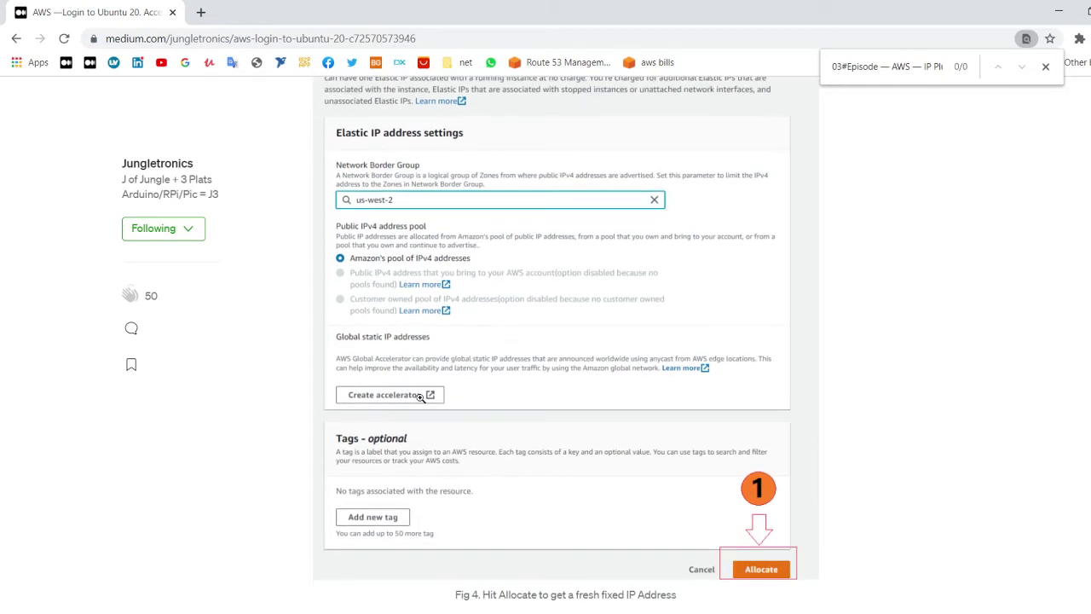
scroll(418, 399, "down", 2)
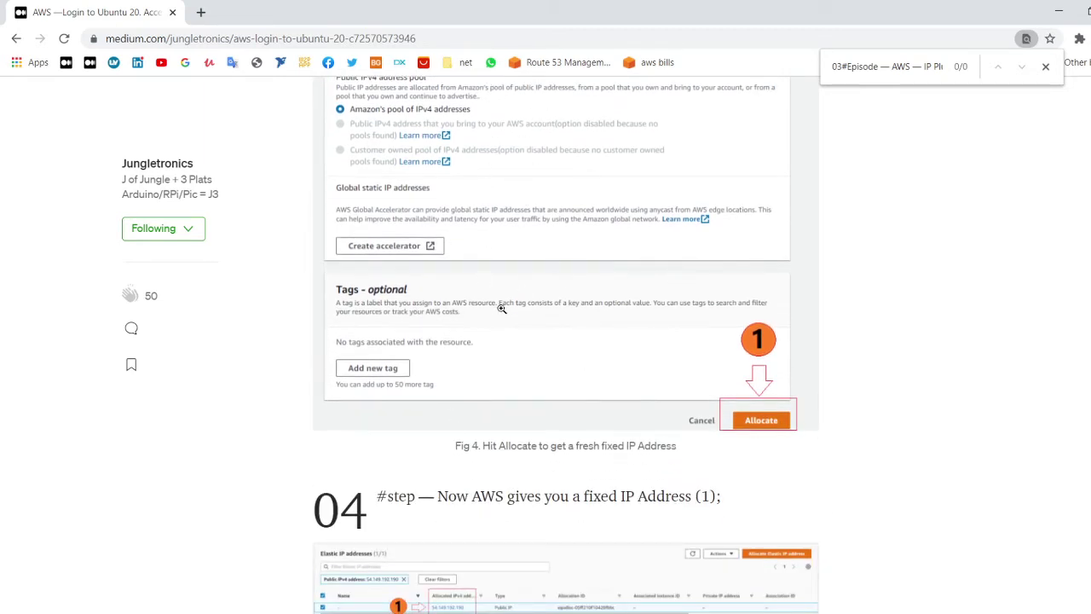
scroll(502, 308, "up", 2)
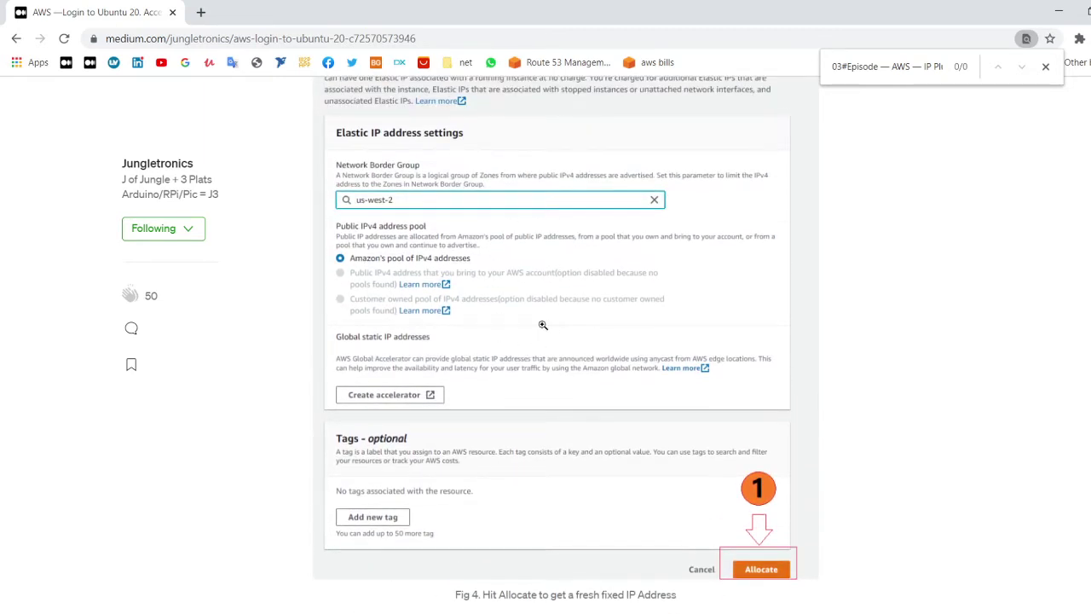
scroll(543, 324, "down", 2)
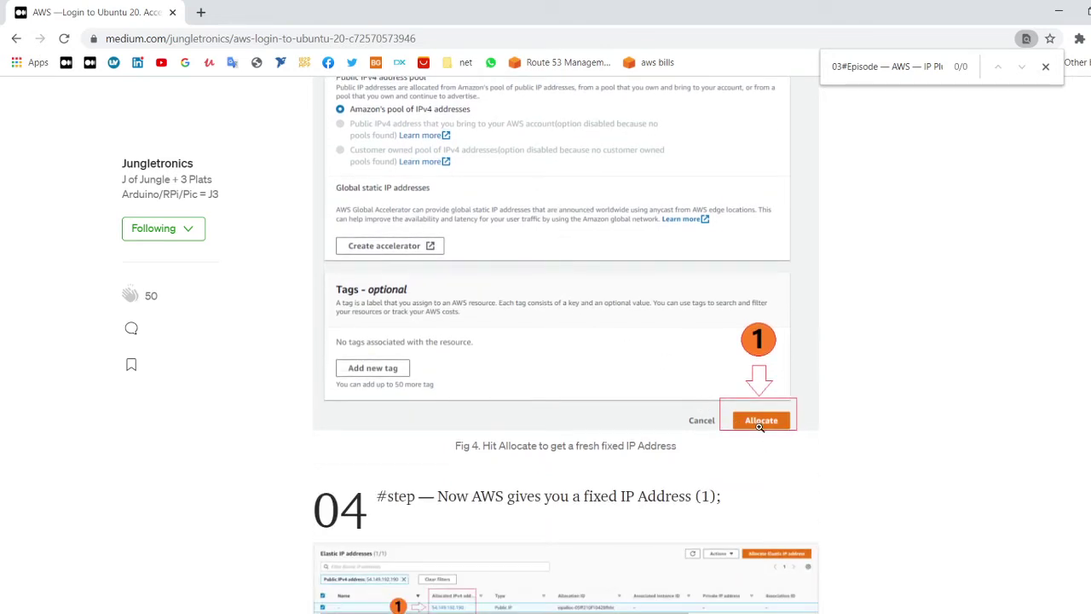
Step: Read the article's steps 04 and 05 on the fixed IP address and associating it with the running Ubuntu instance
scroll(766, 428, "down", 2)
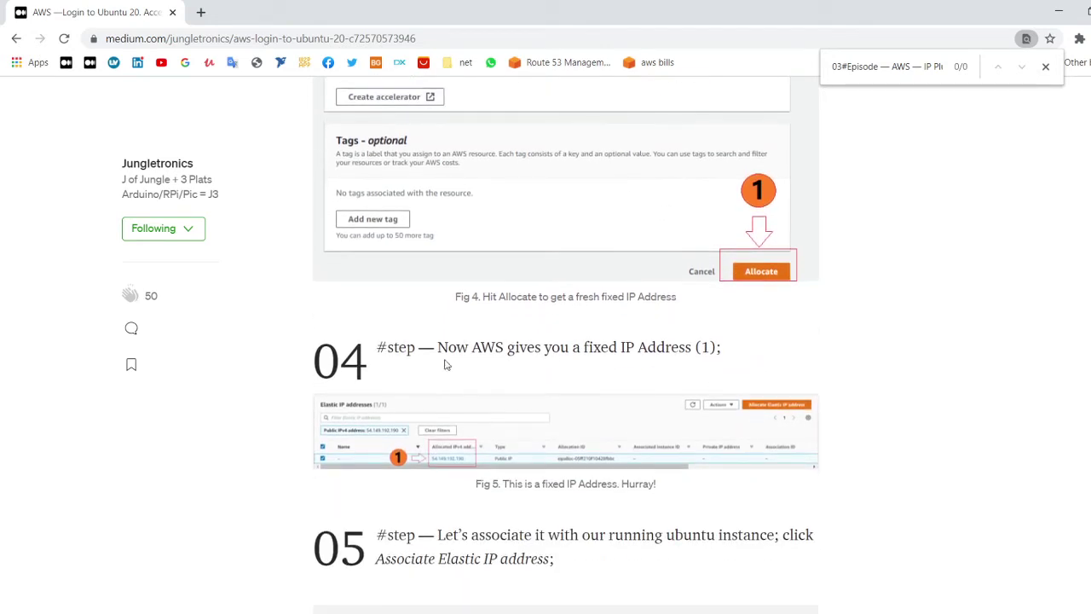
scroll(445, 365, "down", 1)
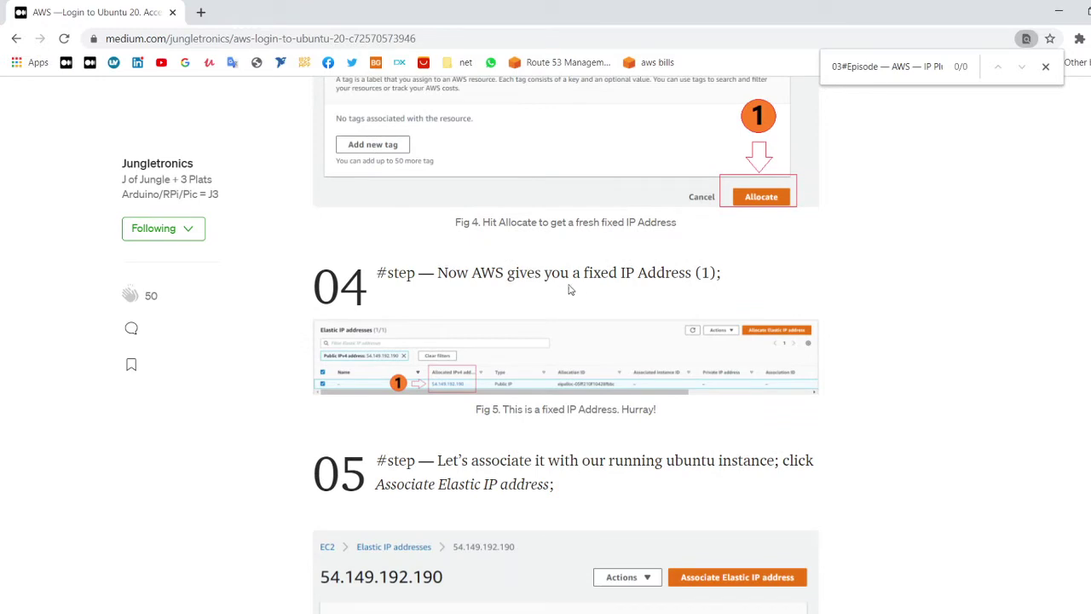
scroll(597, 277, "down", 2)
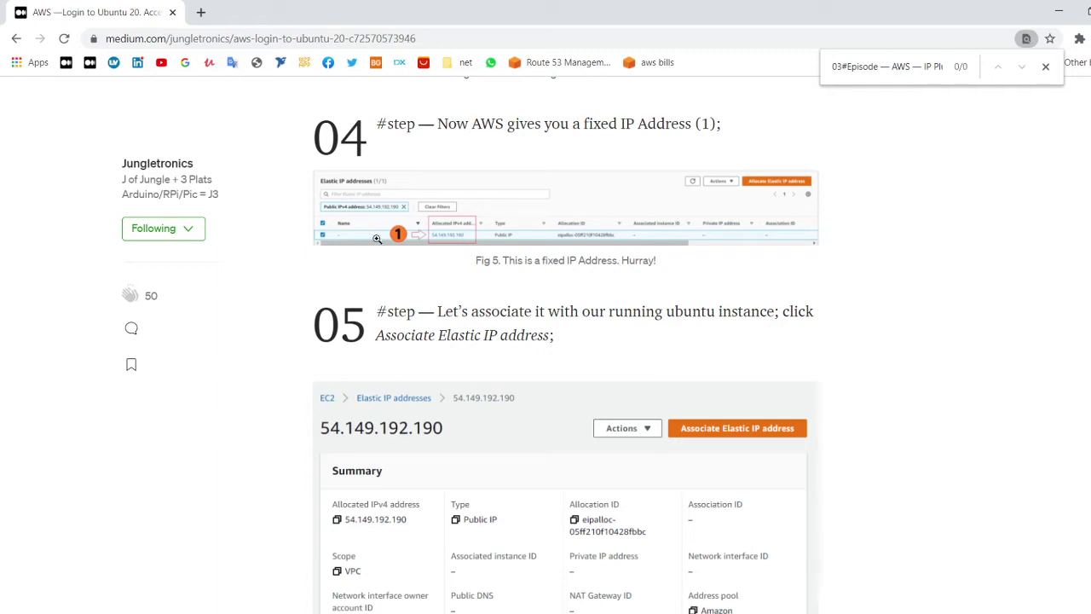
scroll(377, 239, "down", 1)
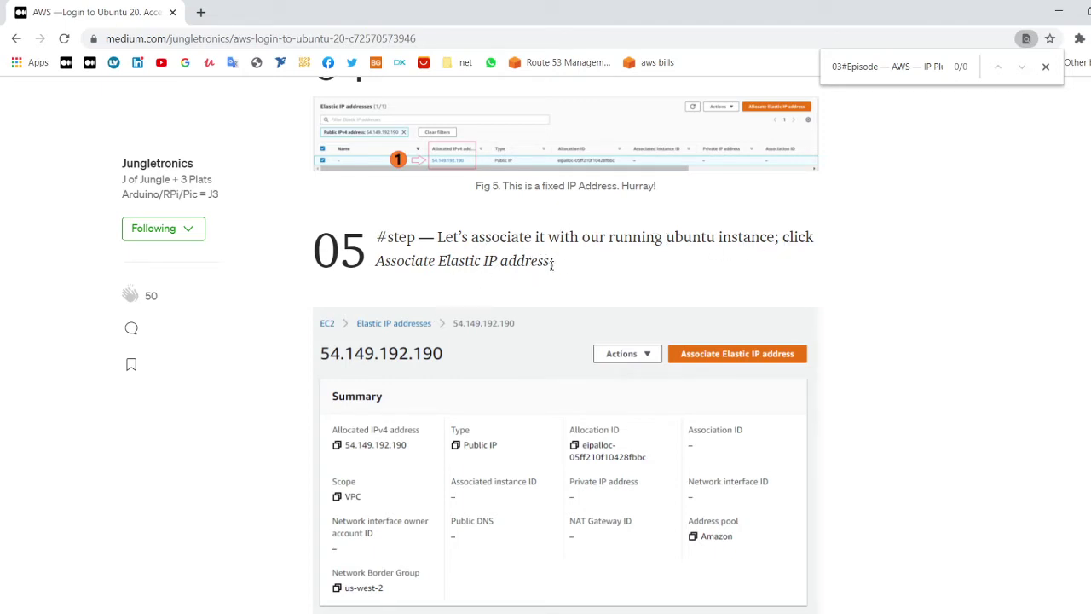
left_click_drag(551, 264, 386, 272)
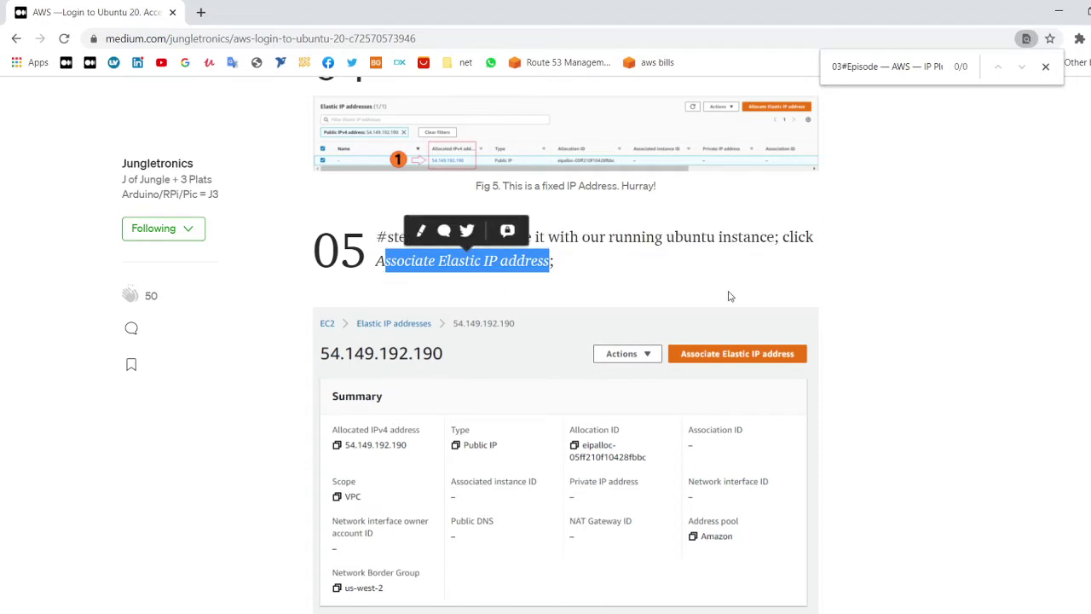
left_click(729, 296)
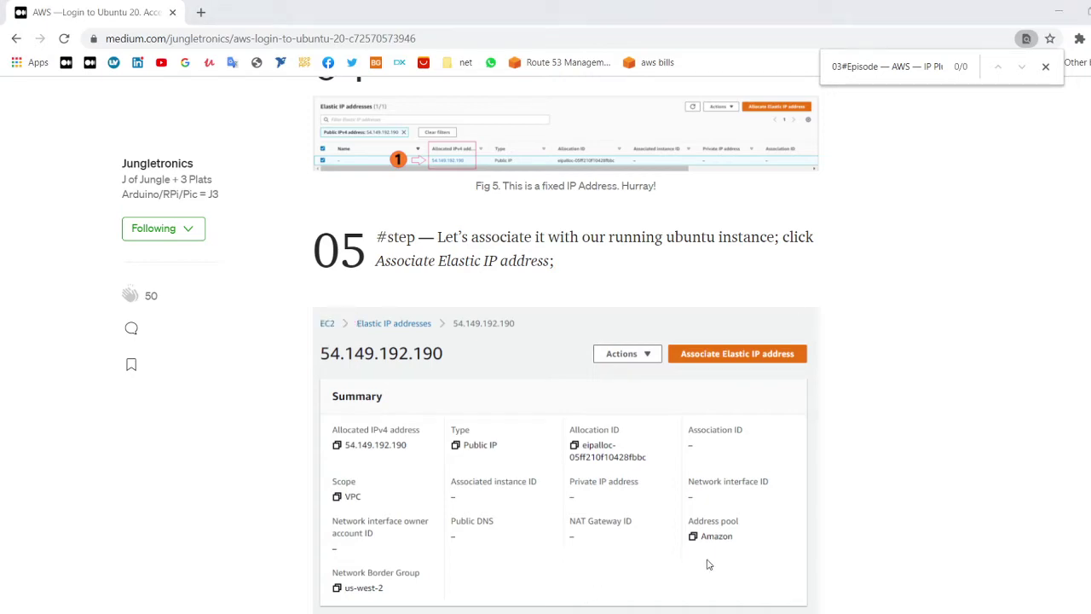
Step: Return to the EC2 console's Elastic IPs list and look over the allocated address's entry
key("alt+Tab")
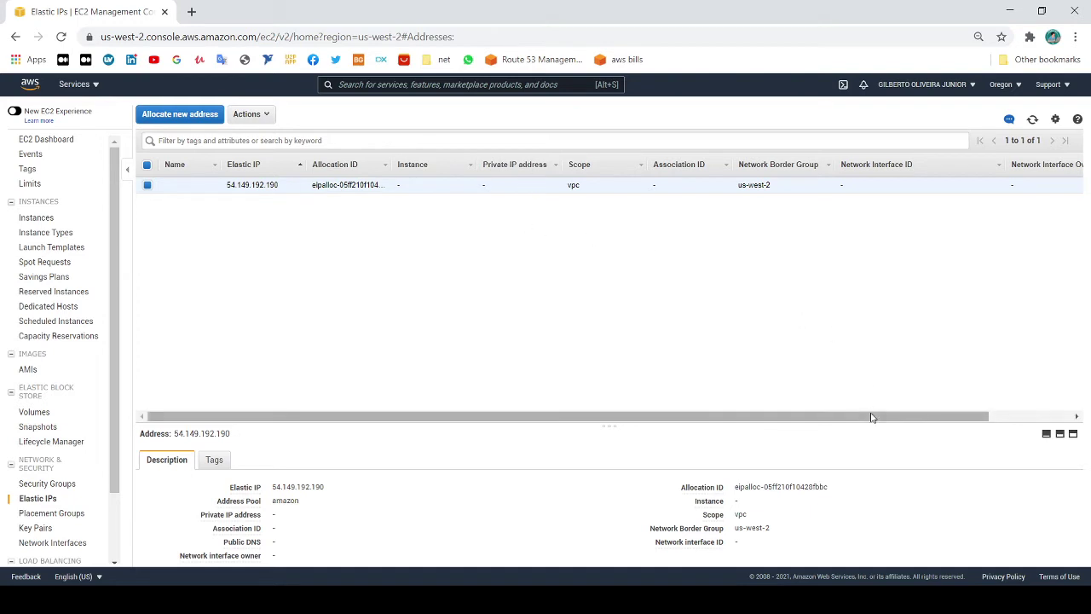
left_click_drag(872, 417, 689, 419)
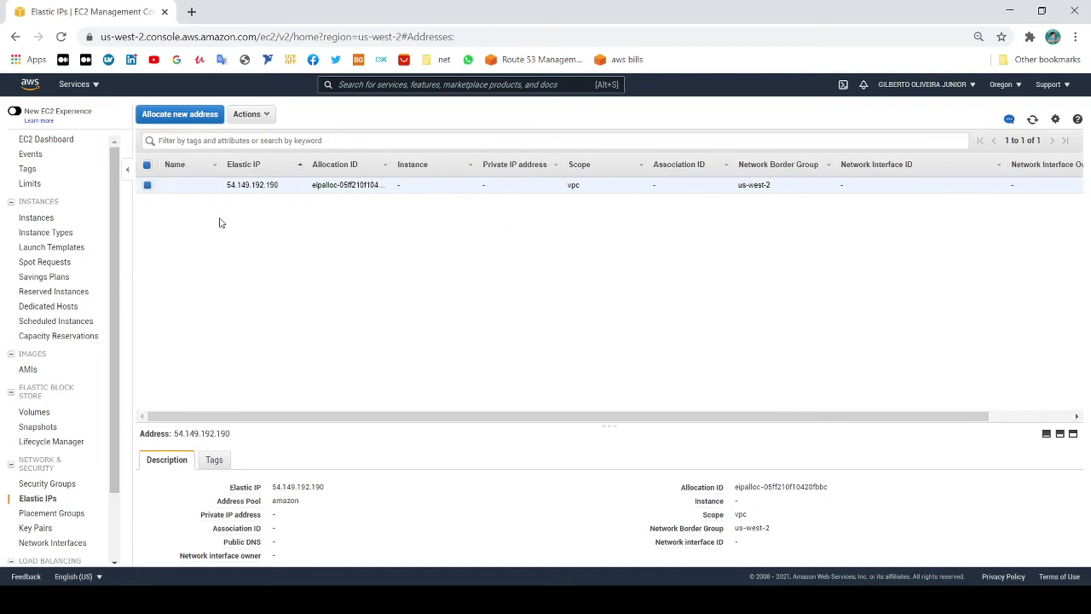
double_click(254, 185)
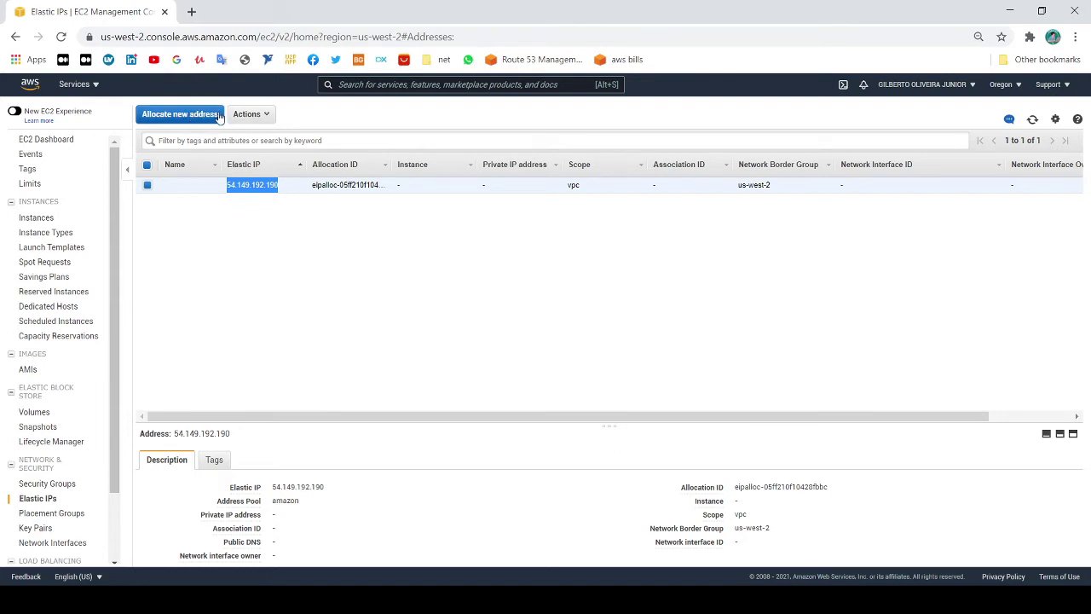
left_click(248, 115)
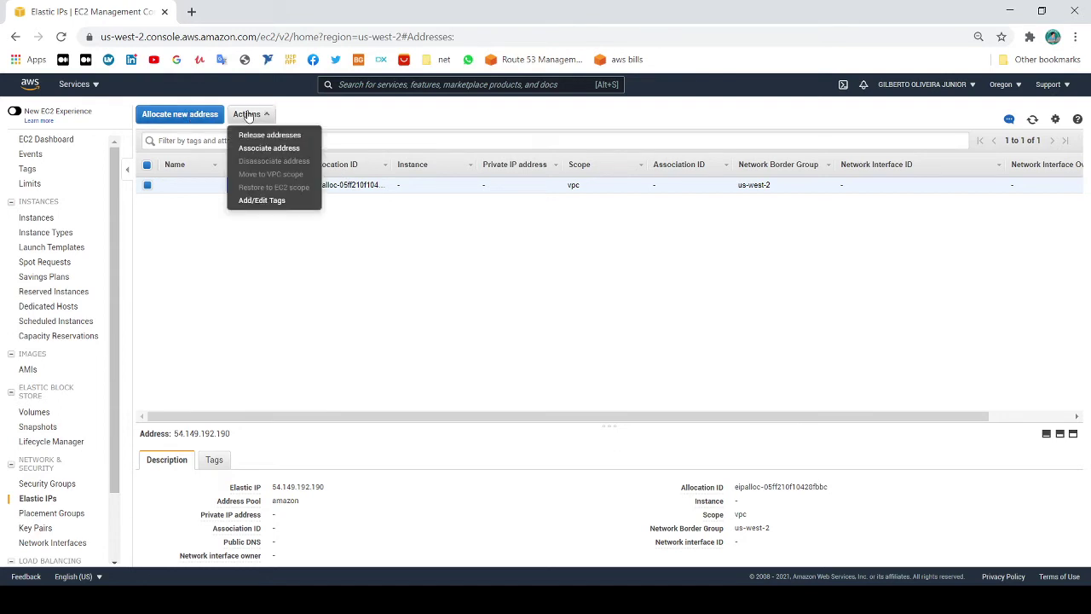
left_click(287, 149)
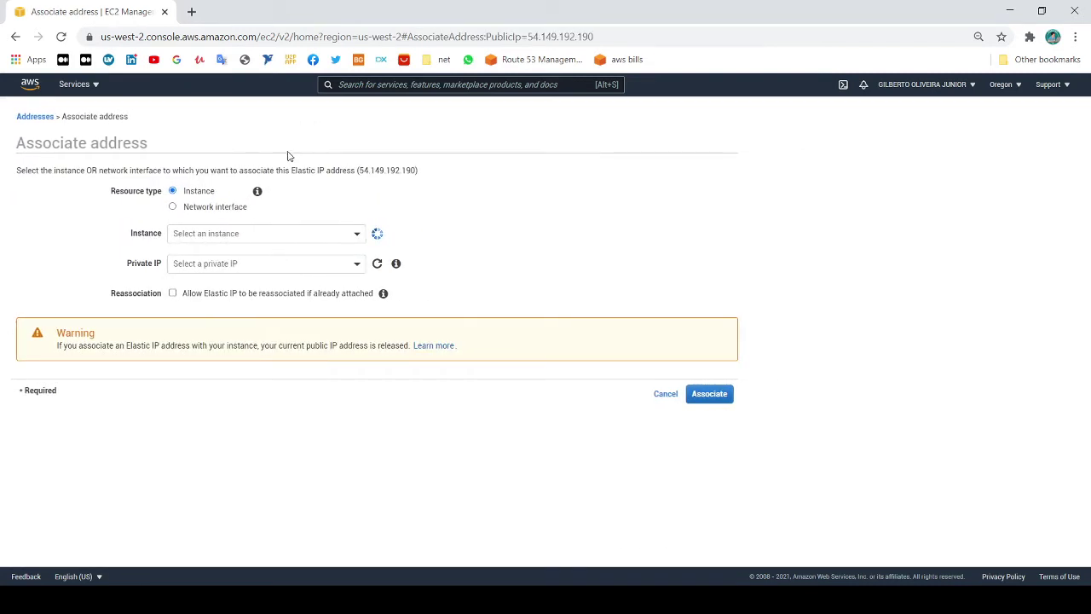
left_click(257, 238)
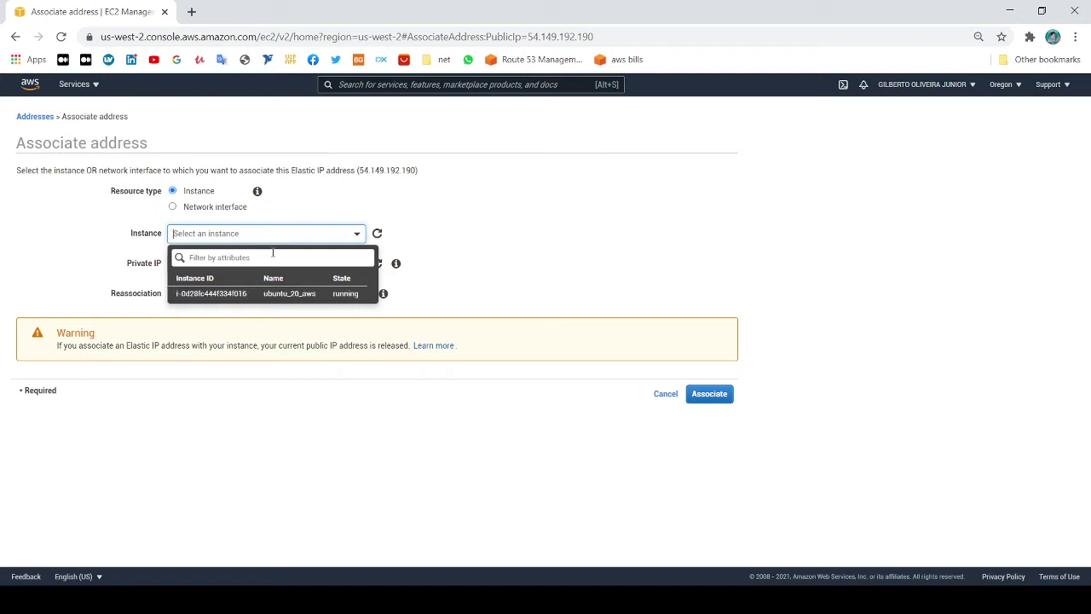
left_click(309, 300)
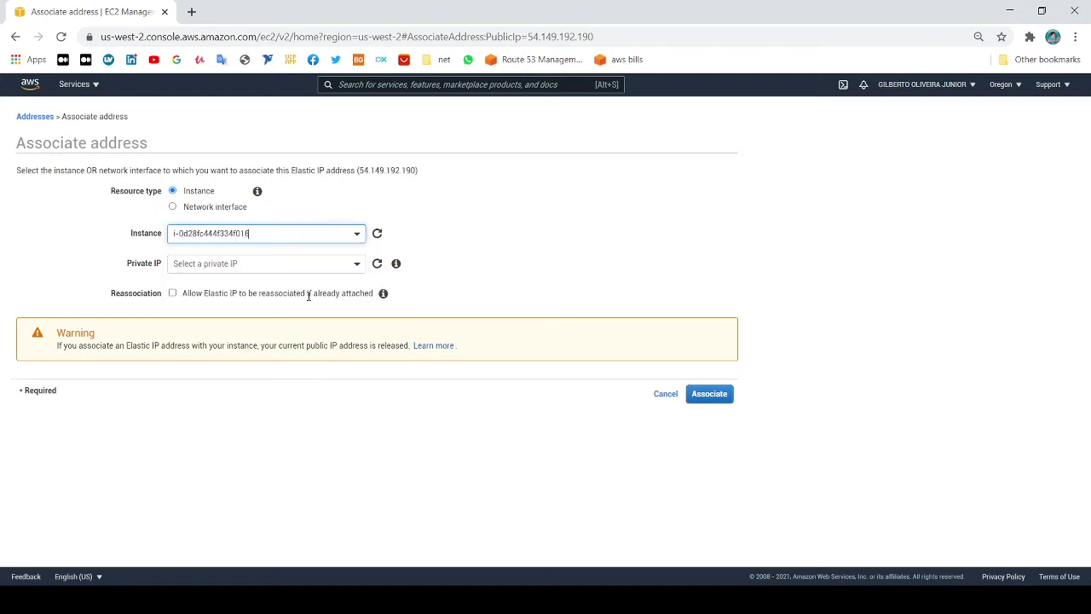
left_click(232, 262)
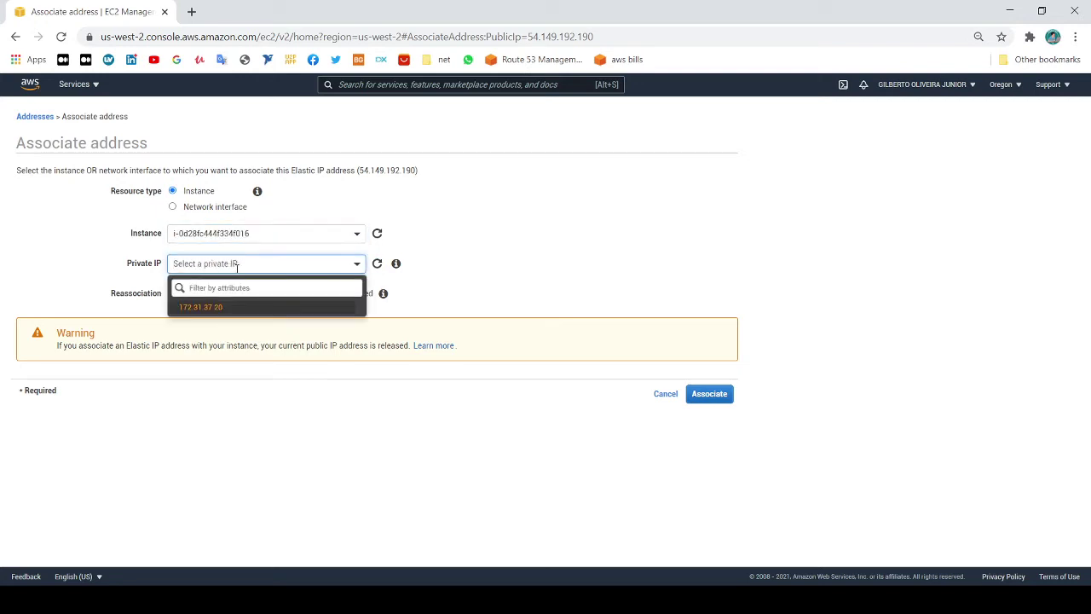
left_click(217, 312)
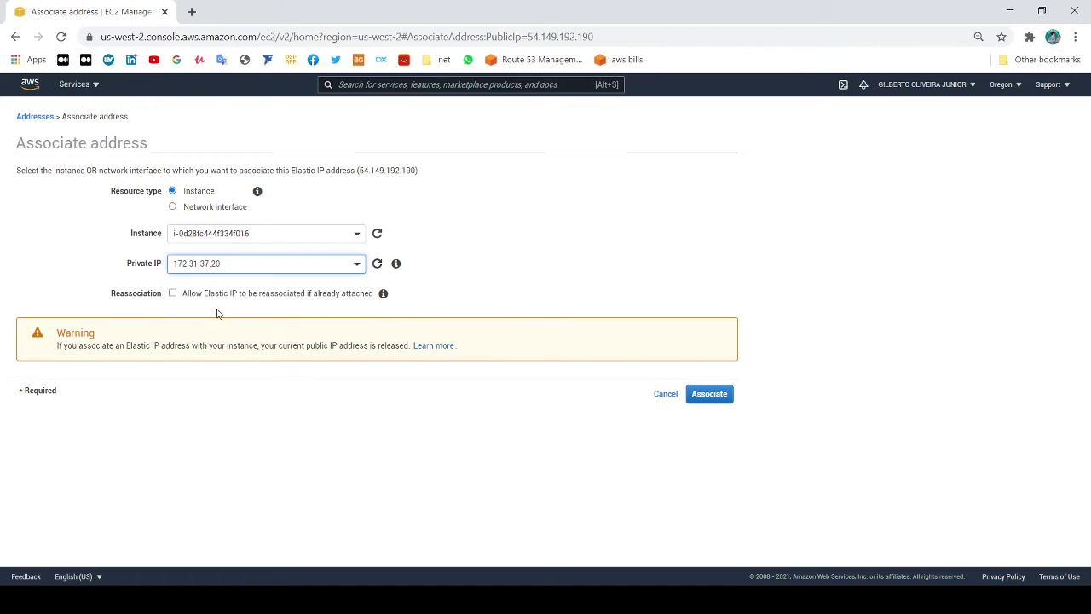
left_click_drag(292, 262, 150, 265)
left_click(357, 265)
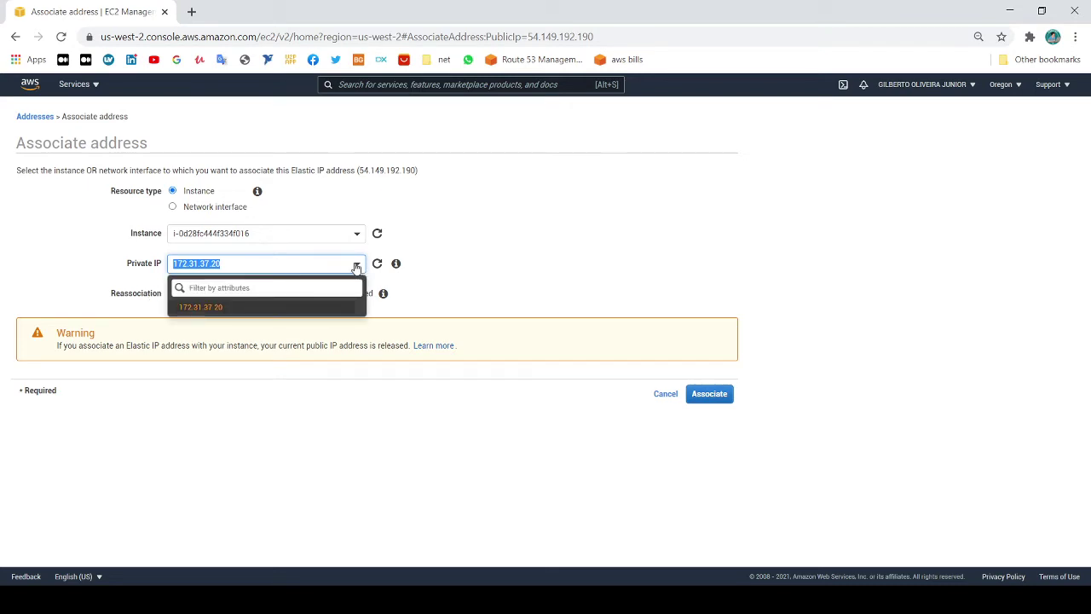
left_click(255, 288)
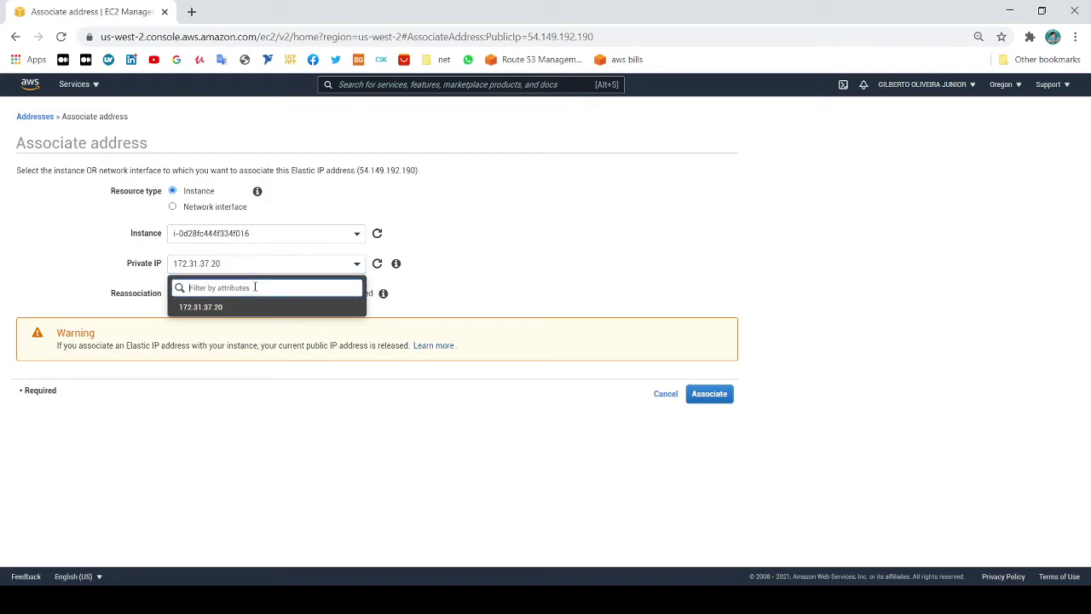
left_click(268, 237)
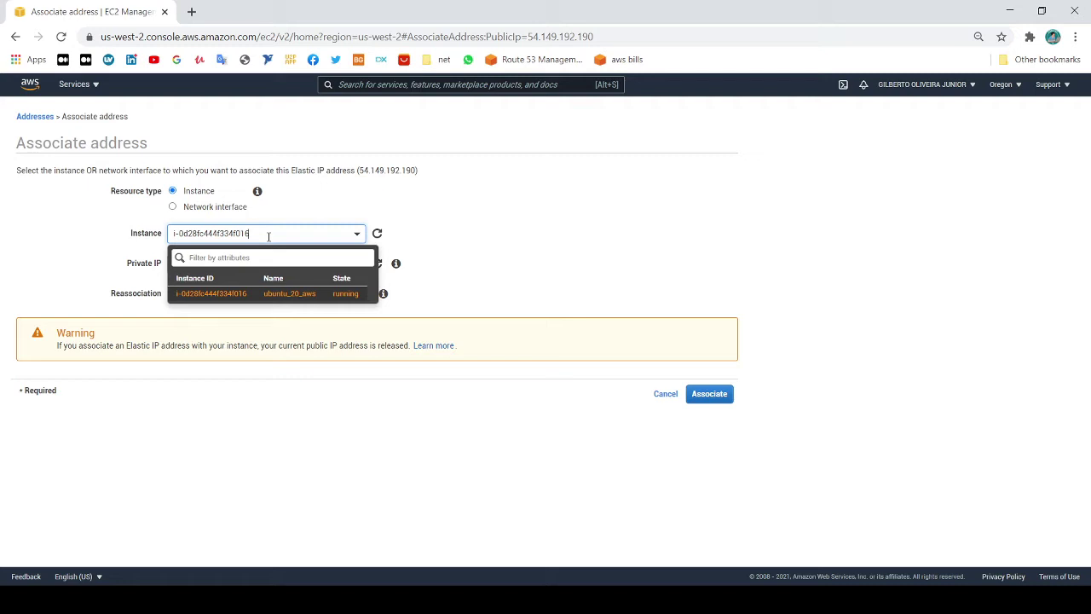
left_click(378, 195)
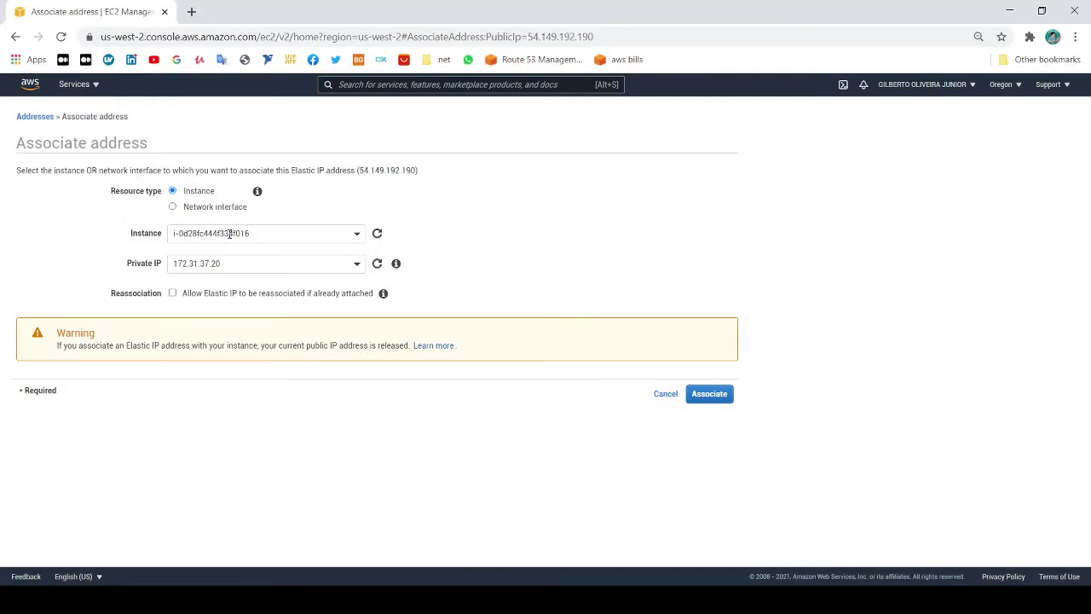
left_click(230, 233)
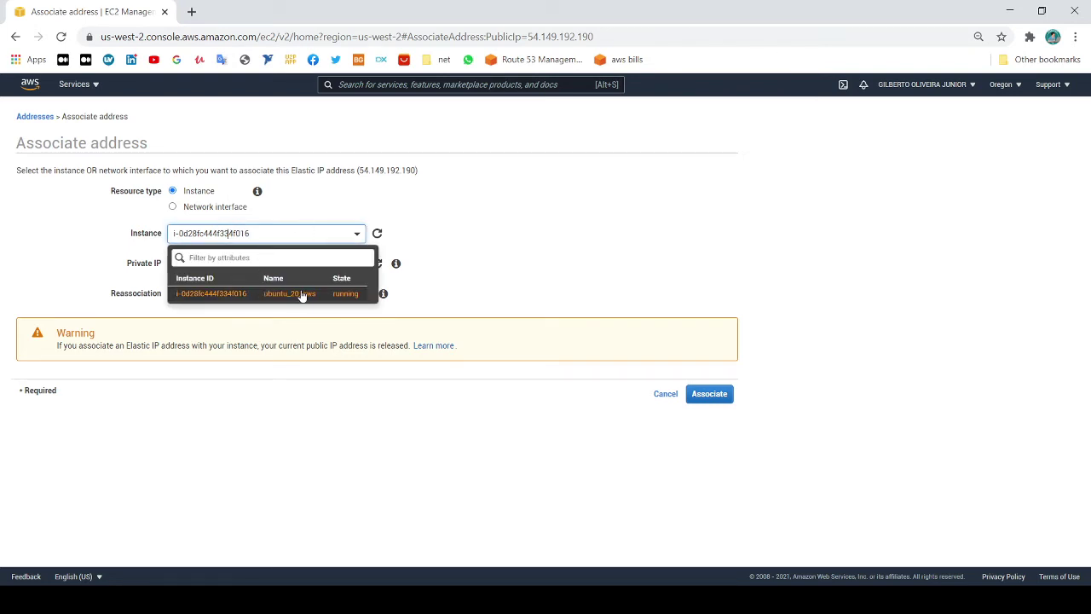
left_click(288, 288)
left_click(264, 263)
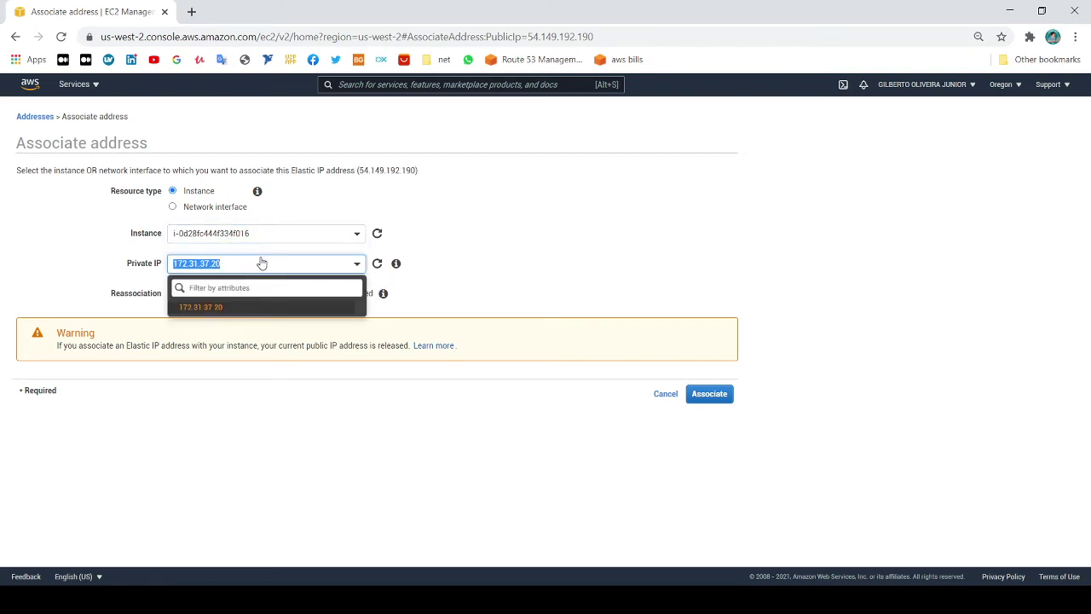
left_click(224, 290)
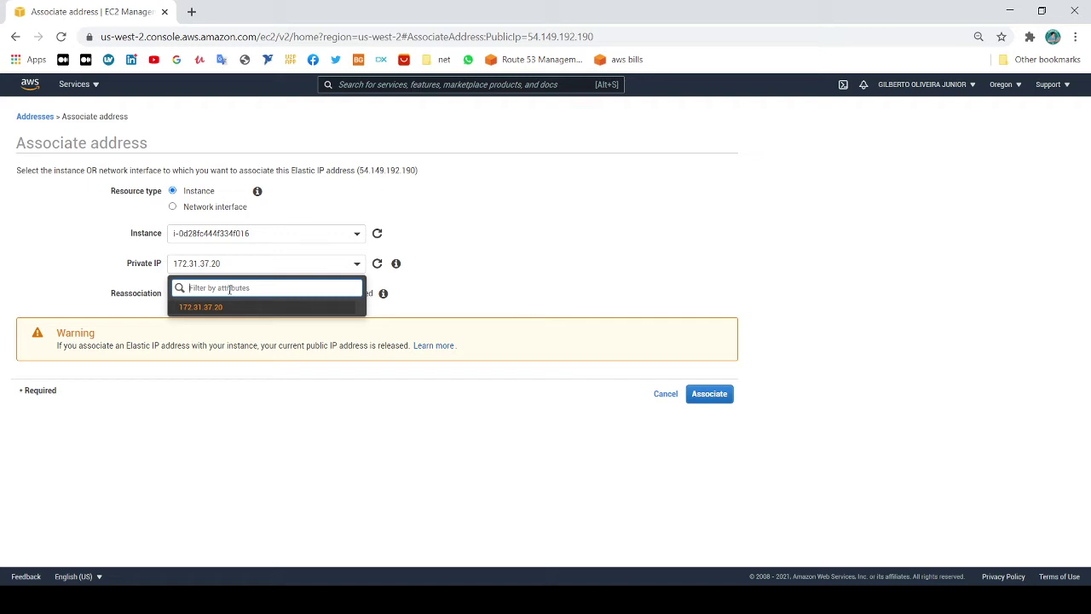
left_click(213, 307)
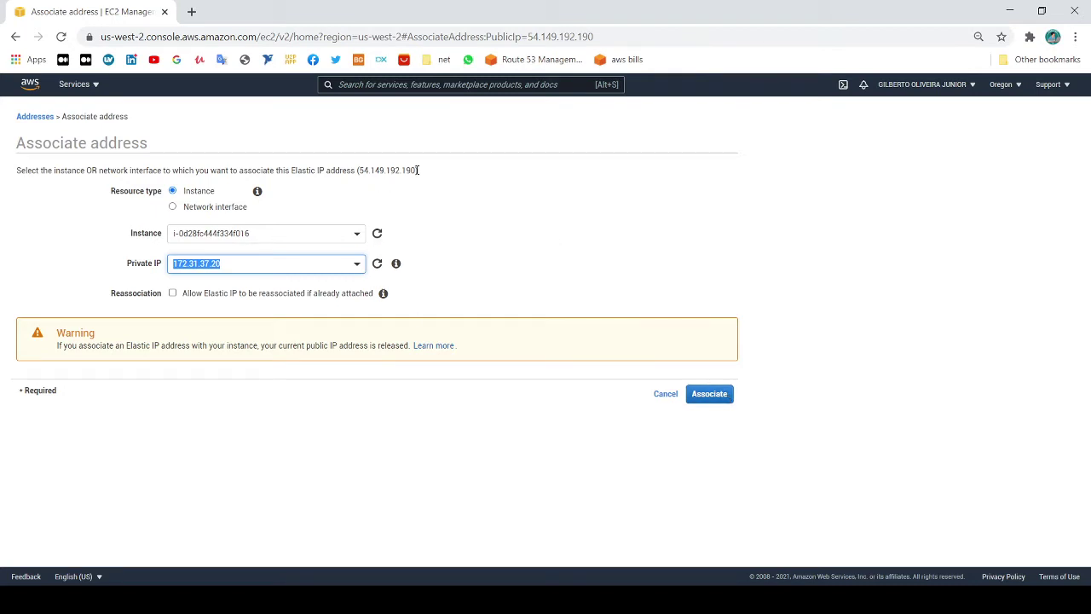
left_click_drag(418, 169, 359, 168)
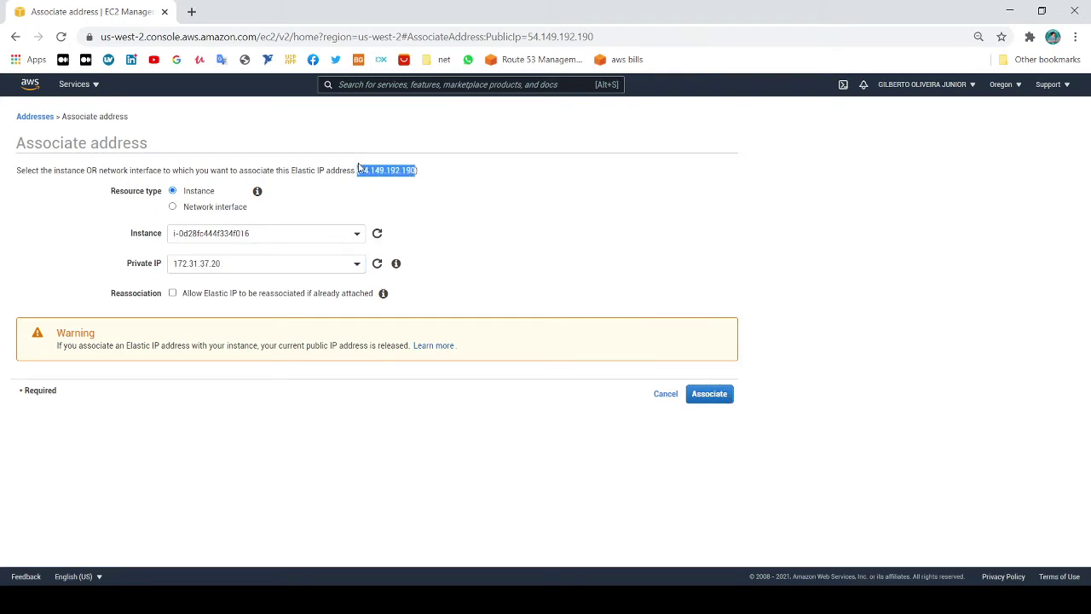
left_click(395, 198)
left_click(657, 397)
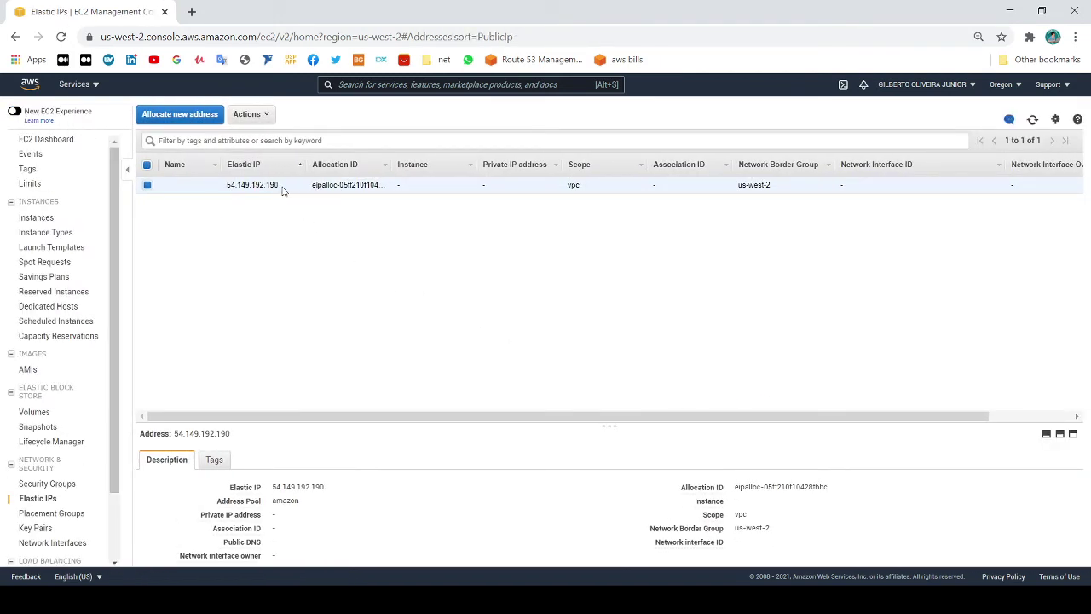
Step: Look over the allocated address's row and its remaining columns in the Elastic IPs list
left_click_drag(288, 187, 225, 189)
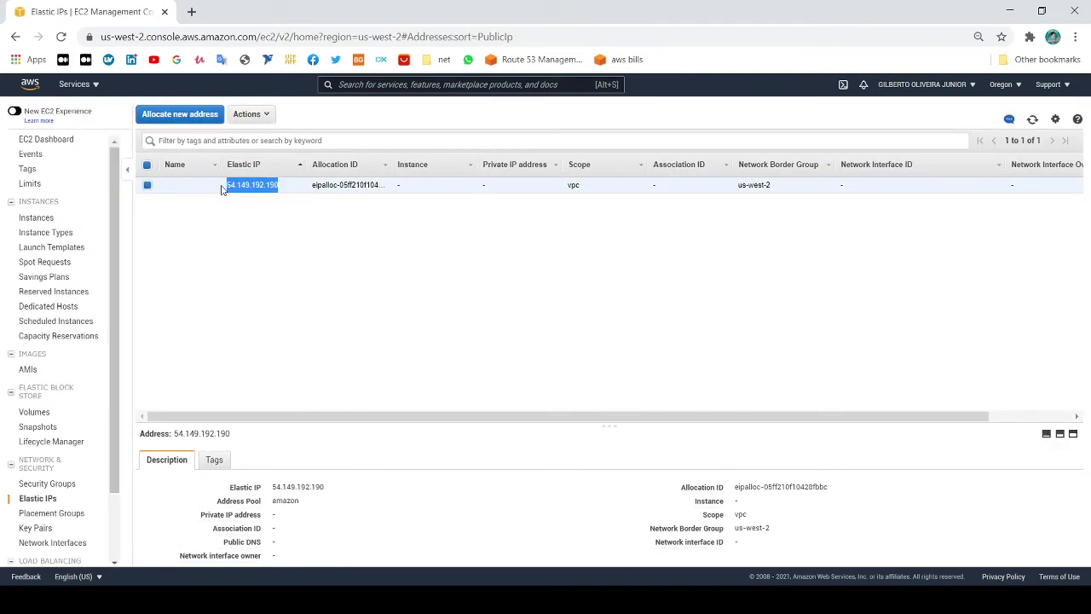
left_click(323, 185)
left_click_drag(933, 418, 750, 416)
left_click(248, 115)
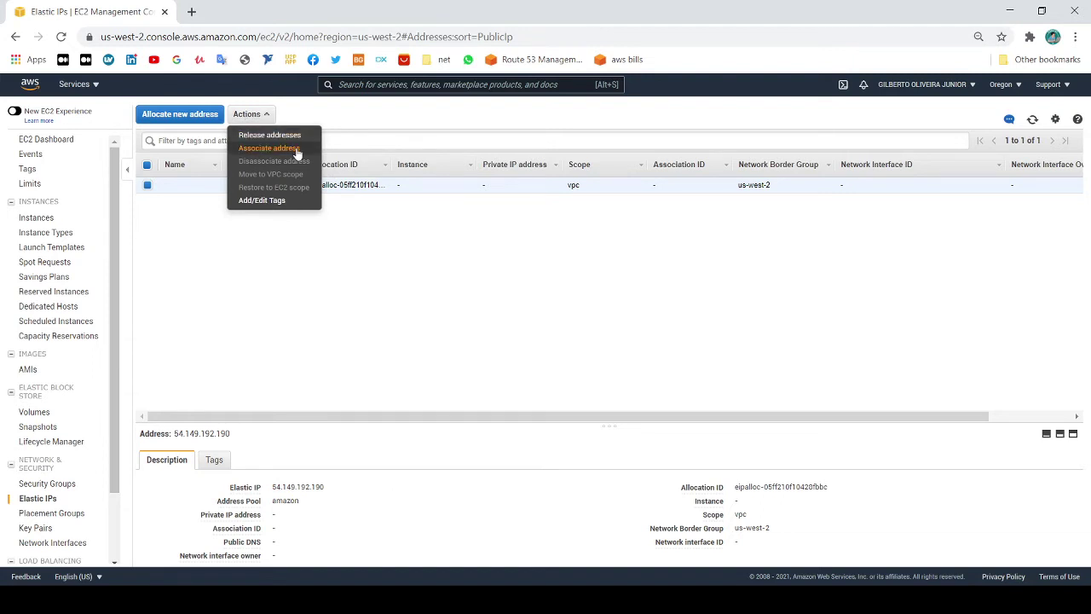
left_click(269, 201)
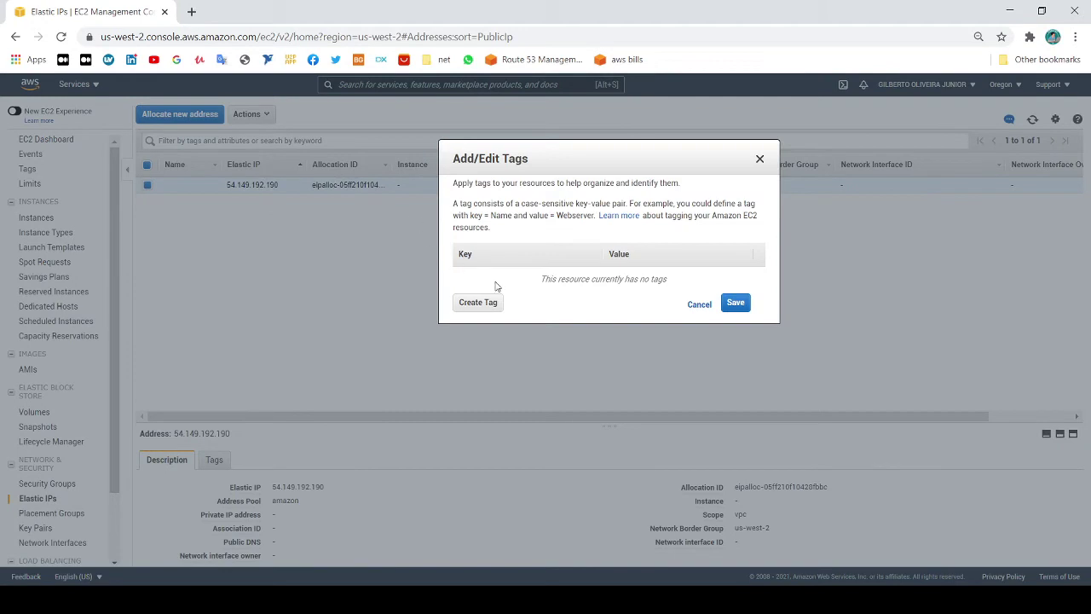
left_click(699, 307)
Step: Associate the Elastic IP with the running ubuntu_20_aws instance, using Instance as resource type and private IP 172.31.37.20, and return to the address list
left_click(256, 114)
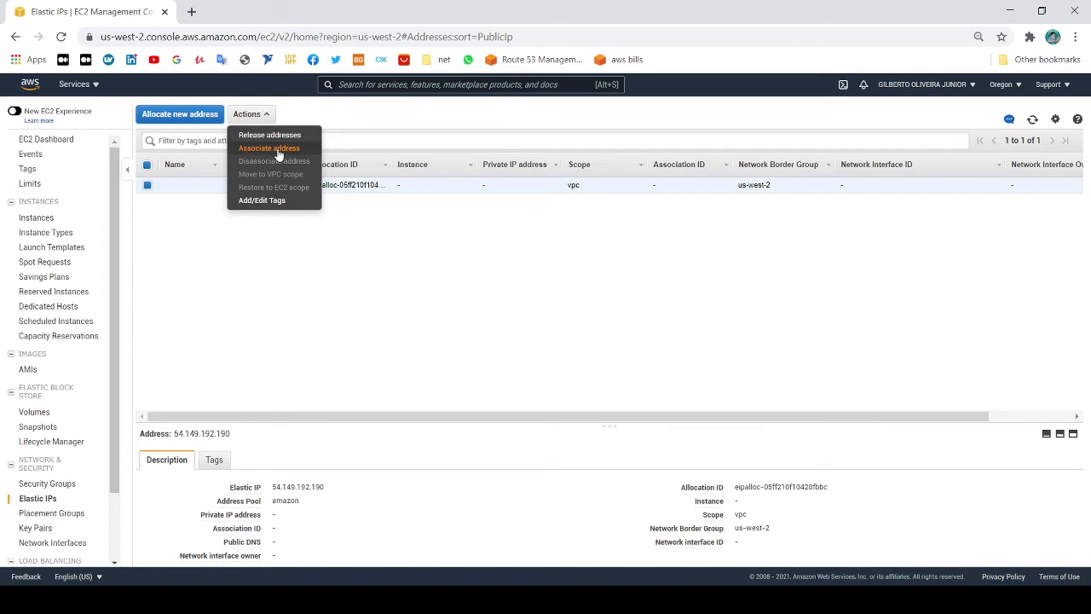
left_click(273, 150)
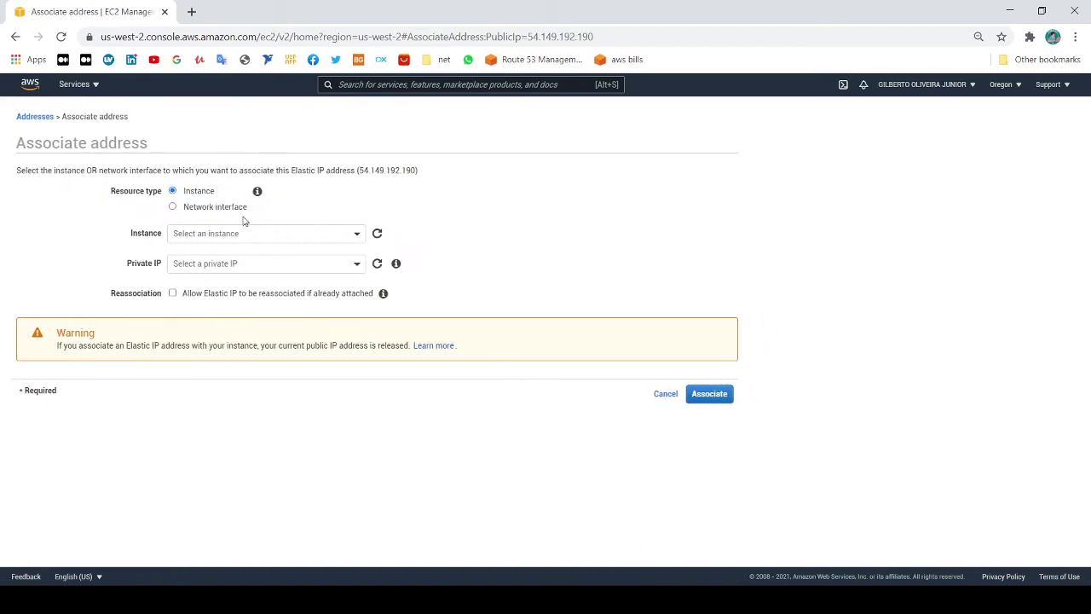
left_click(205, 210)
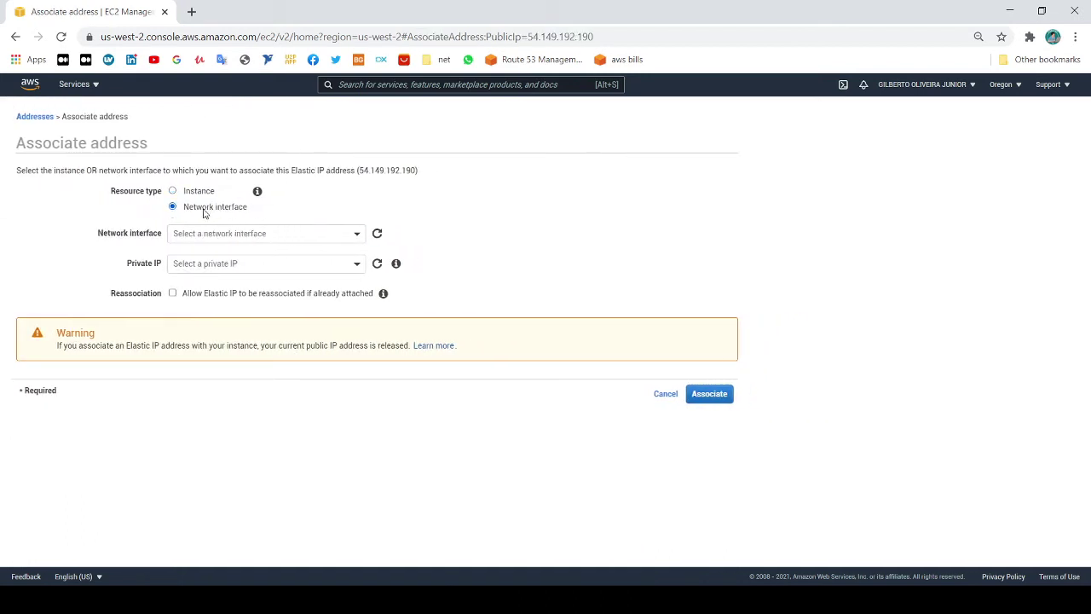
left_click(257, 236)
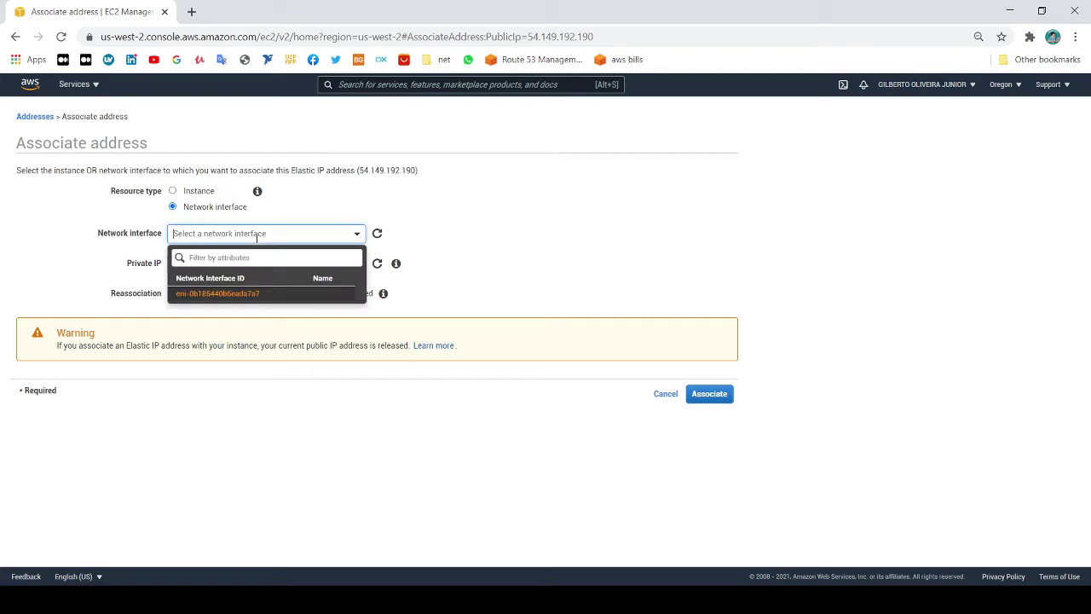
left_click(207, 190)
left_click(315, 234)
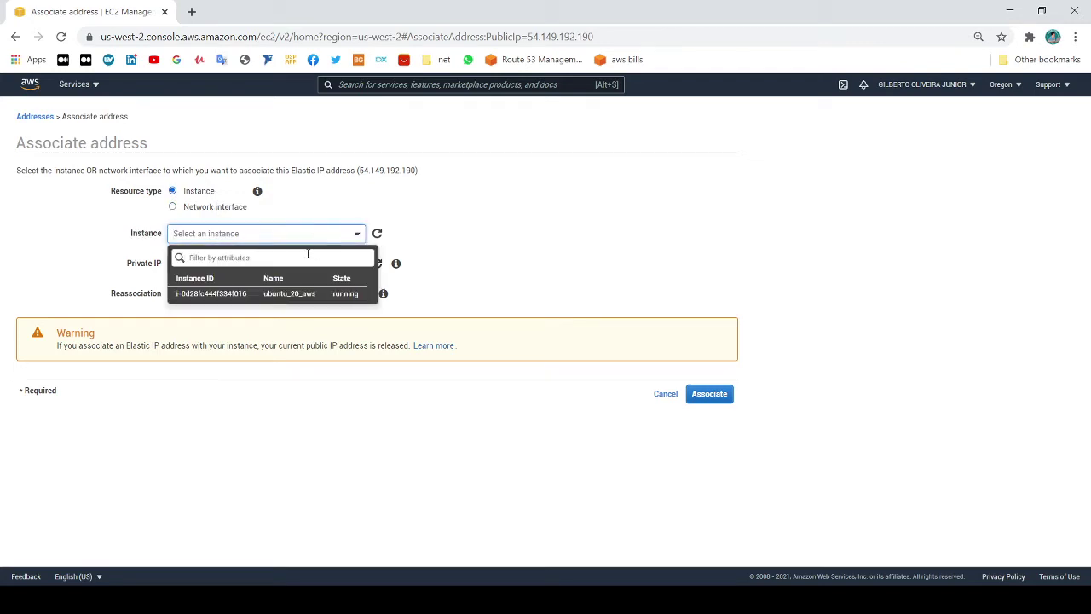
left_click(306, 294)
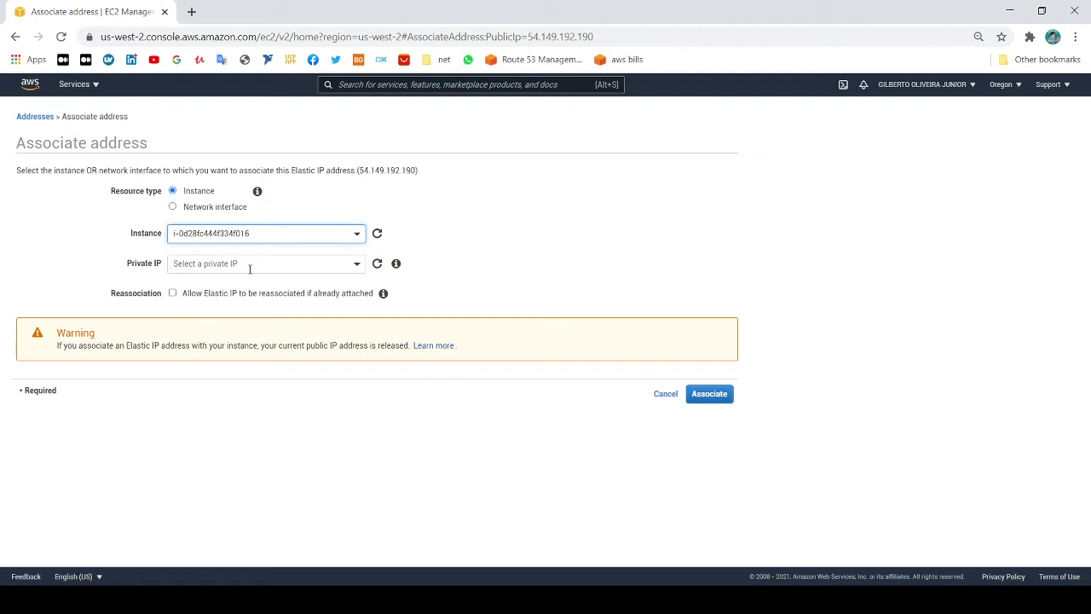
left_click(255, 264)
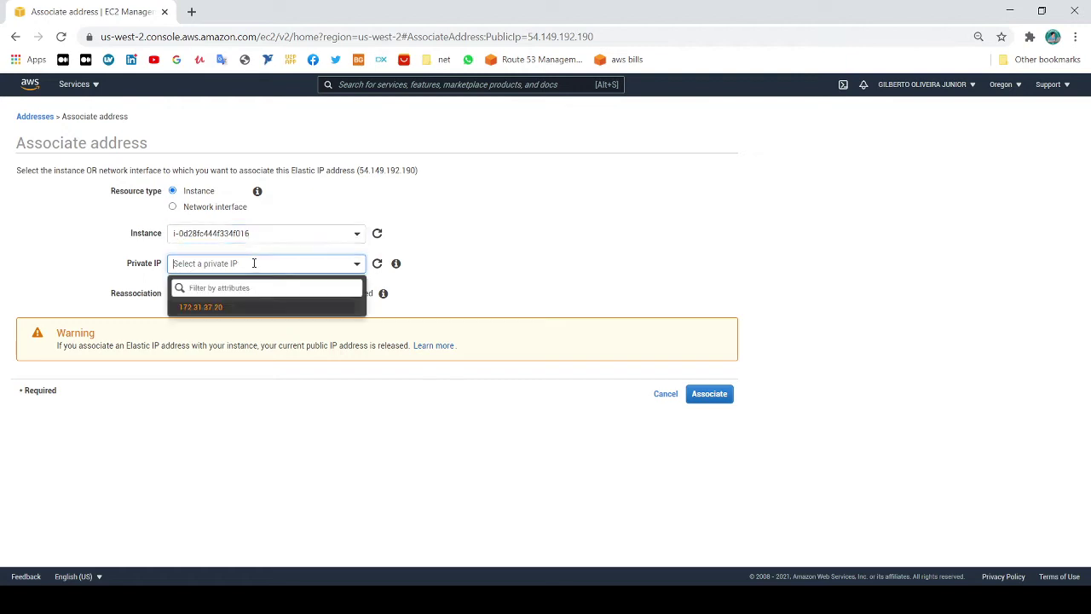
left_click(211, 307)
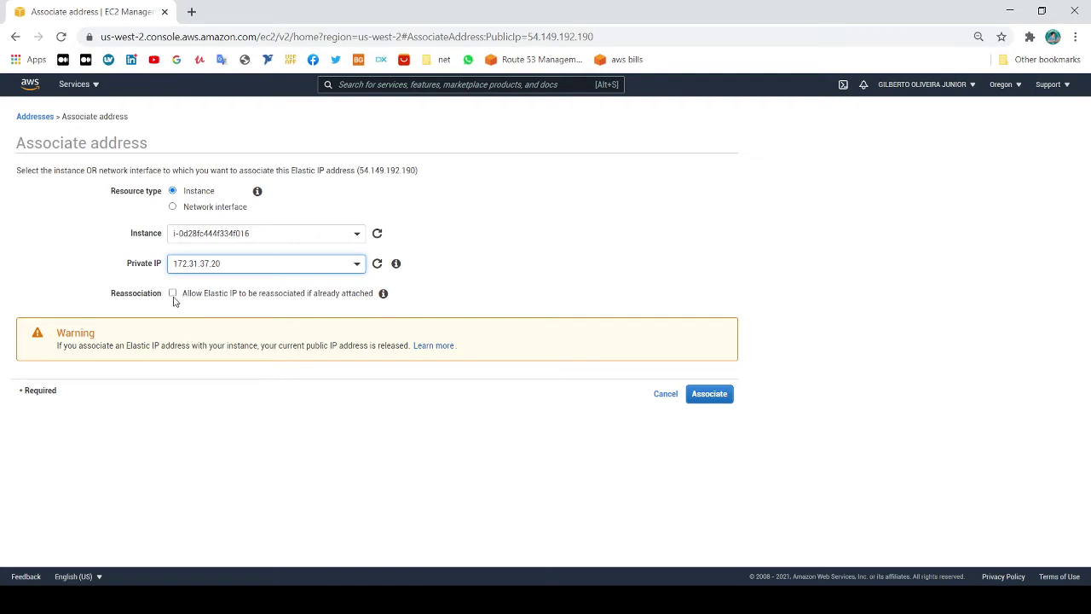
left_click(713, 401)
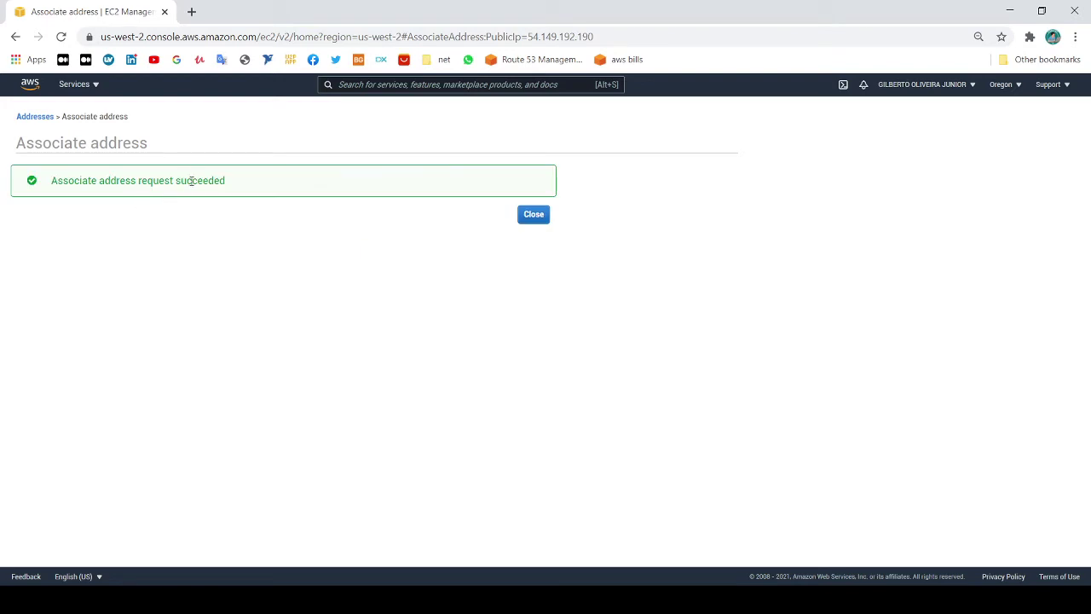
left_click_drag(224, 183, 35, 186)
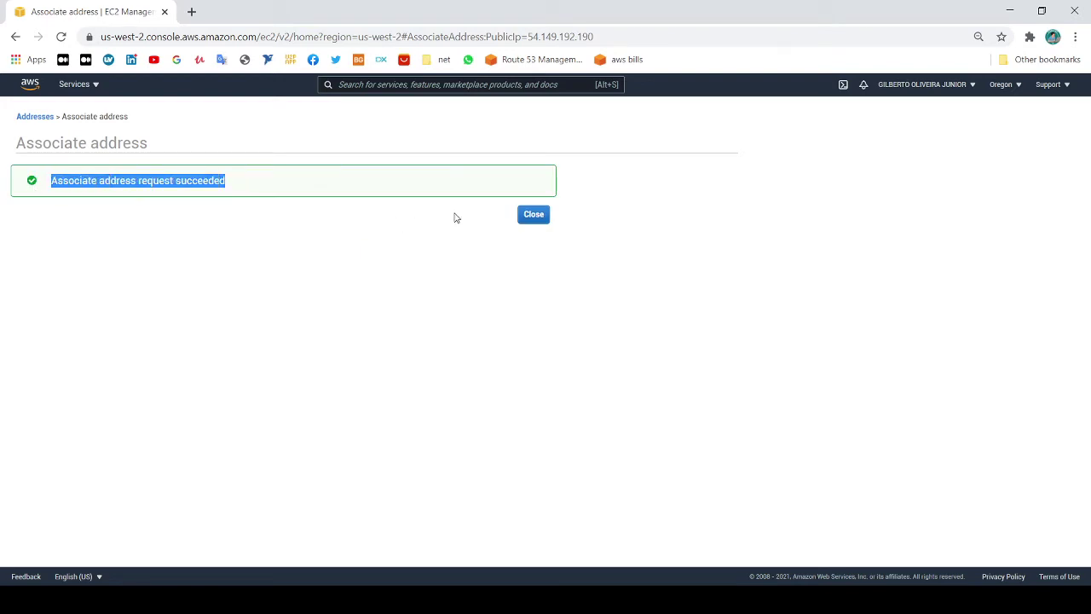
left_click(530, 215)
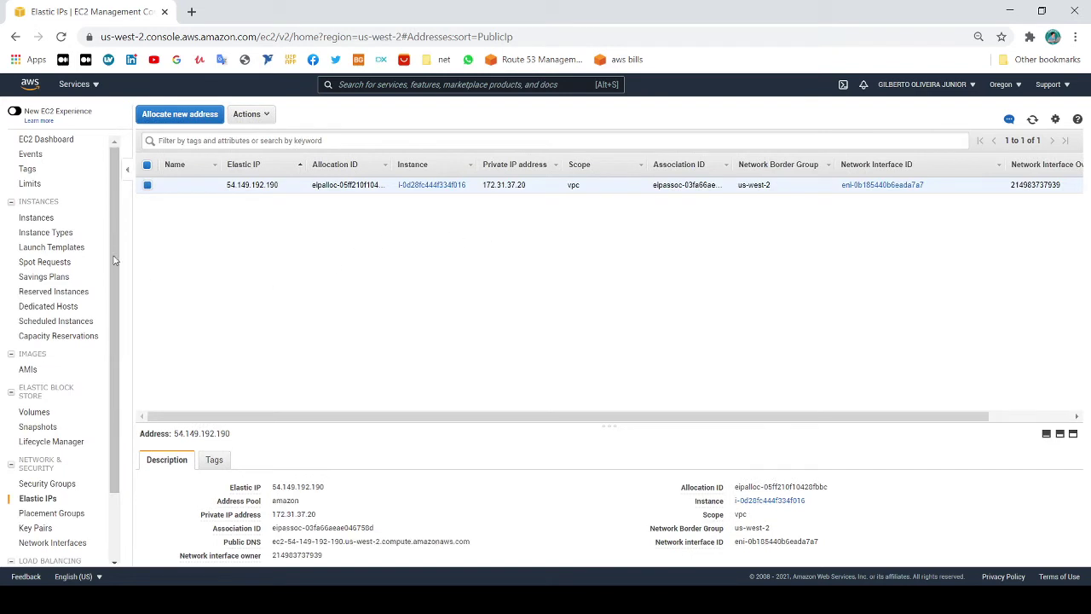
Step: Go to the EC2 dashboard, open the running instances list and dismiss the console notification
left_click(82, 84)
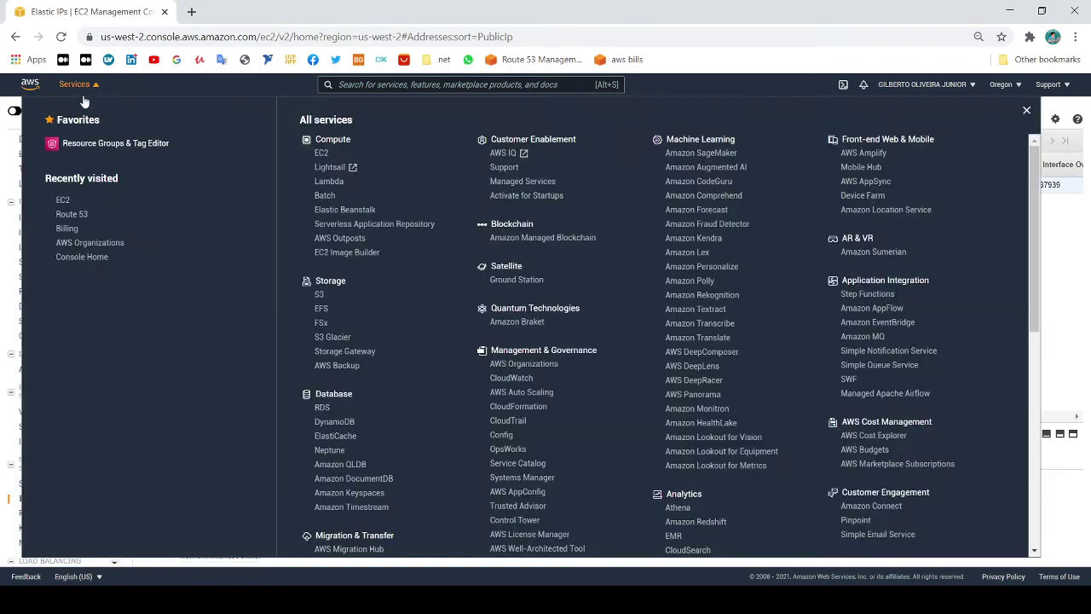
left_click(92, 214)
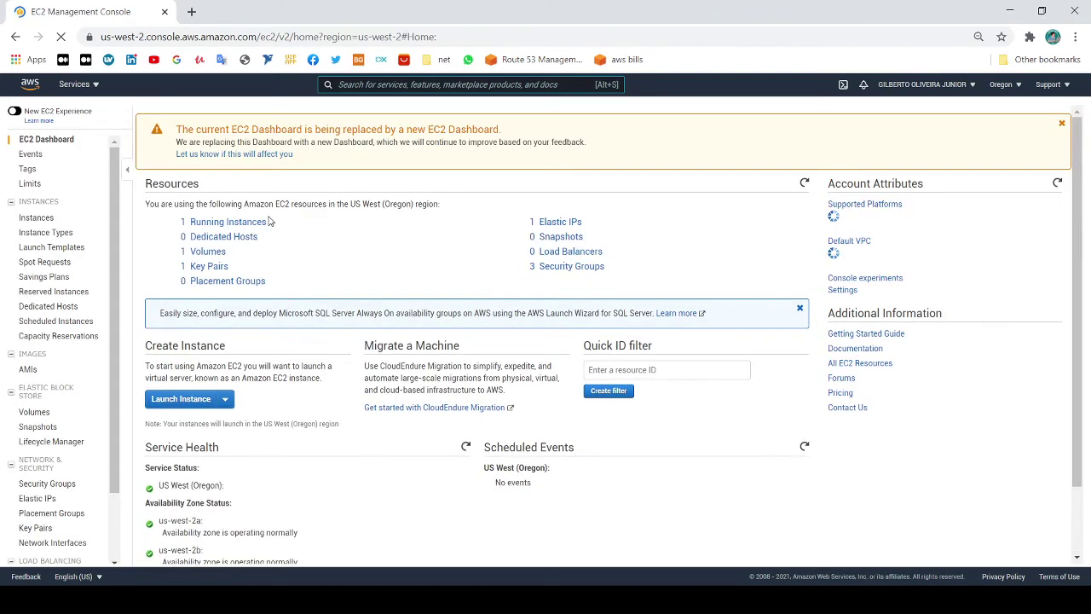
left_click(253, 226)
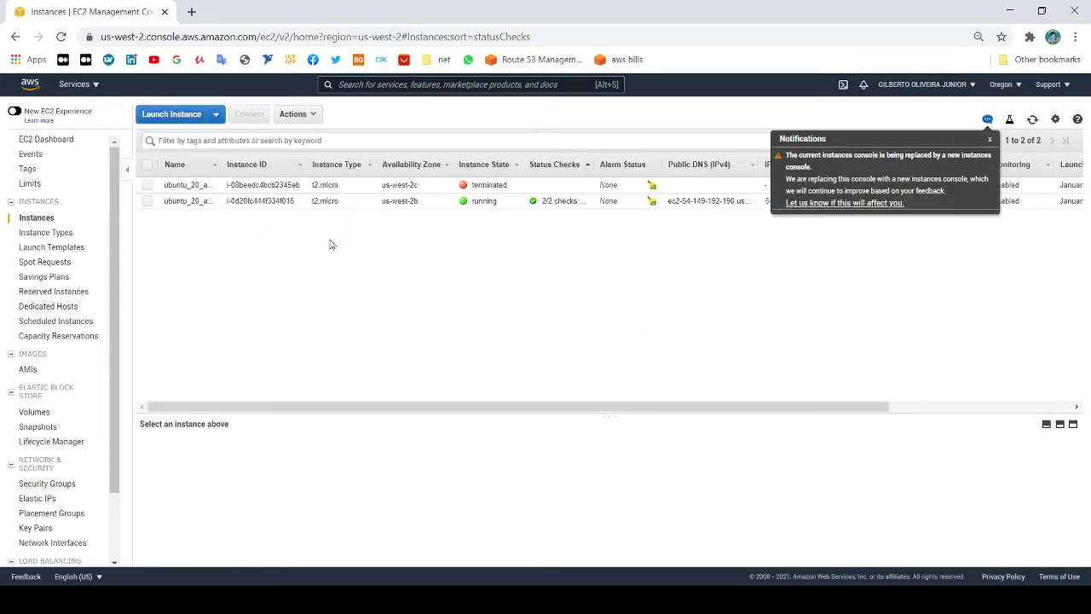
left_click(991, 141)
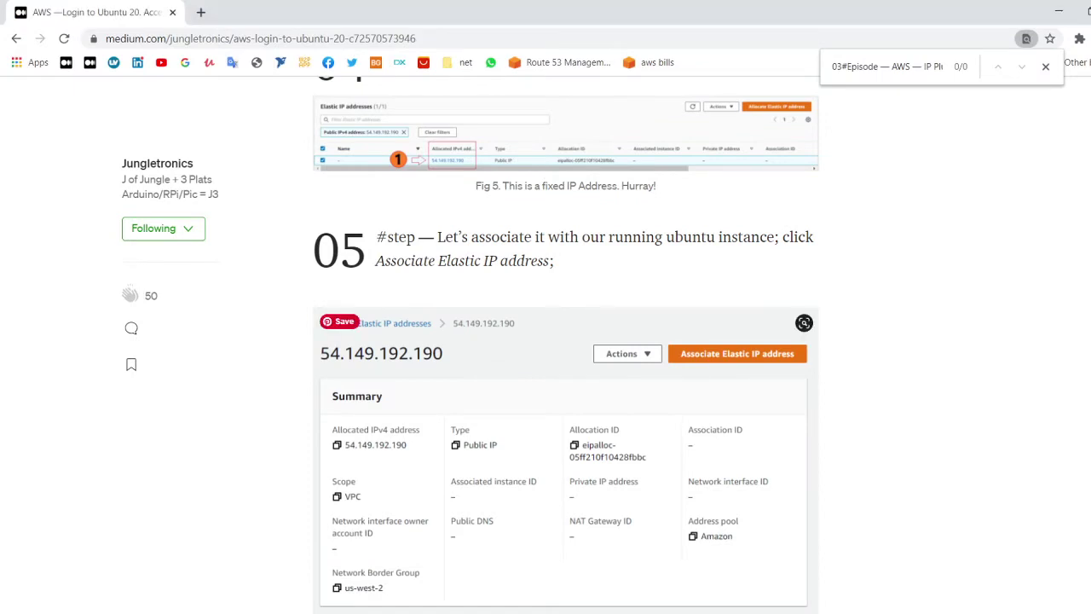
Step: Read article steps 05 and 06 on associating the Elastic IP address with the ubuntu_20_aws instance
scroll(475, 443, "down", 1)
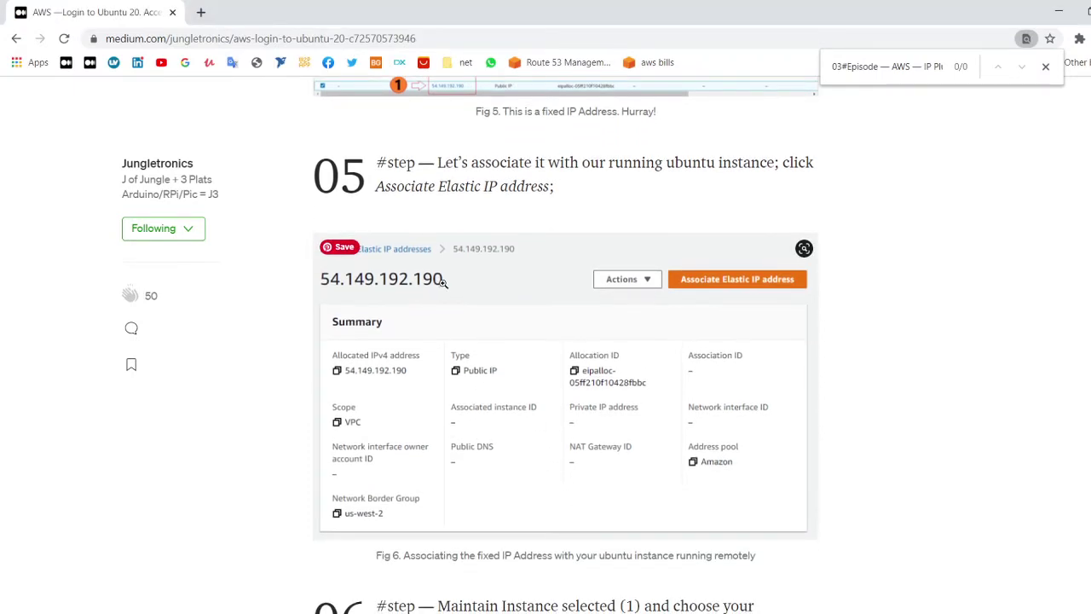
scroll(442, 283, "down", 4)
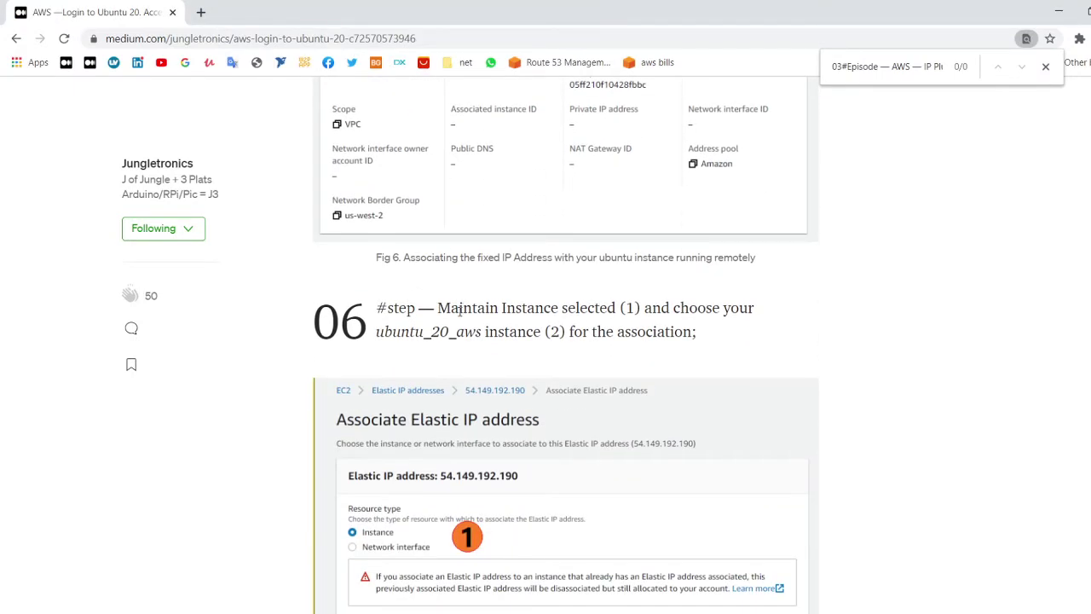
left_click_drag(459, 308, 617, 306)
scroll(597, 303, "down", 4)
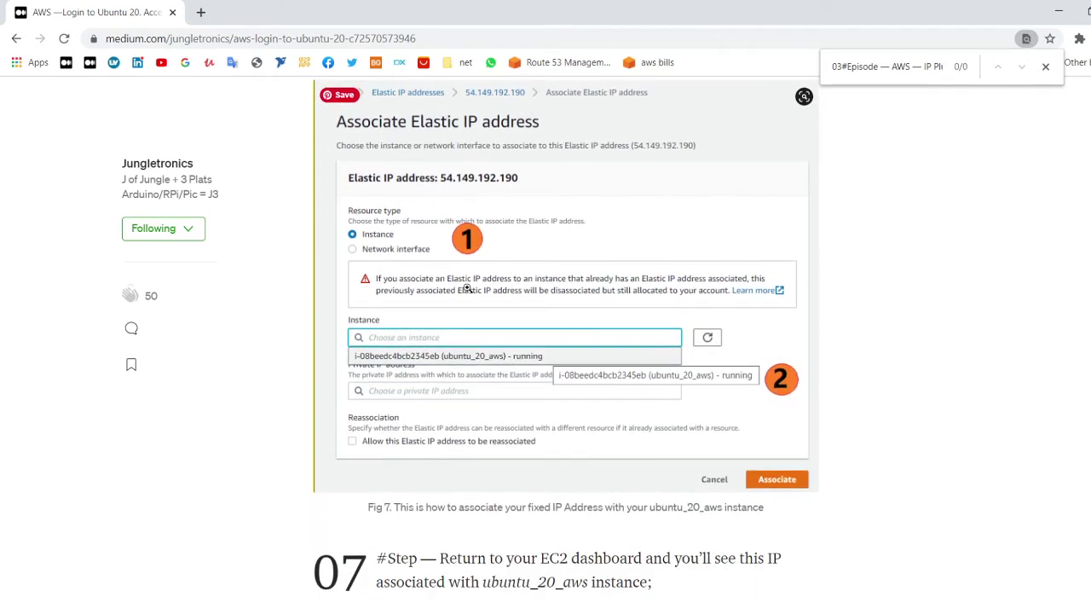
scroll(467, 288, "down", 1)
scroll(470, 287, "up", 2)
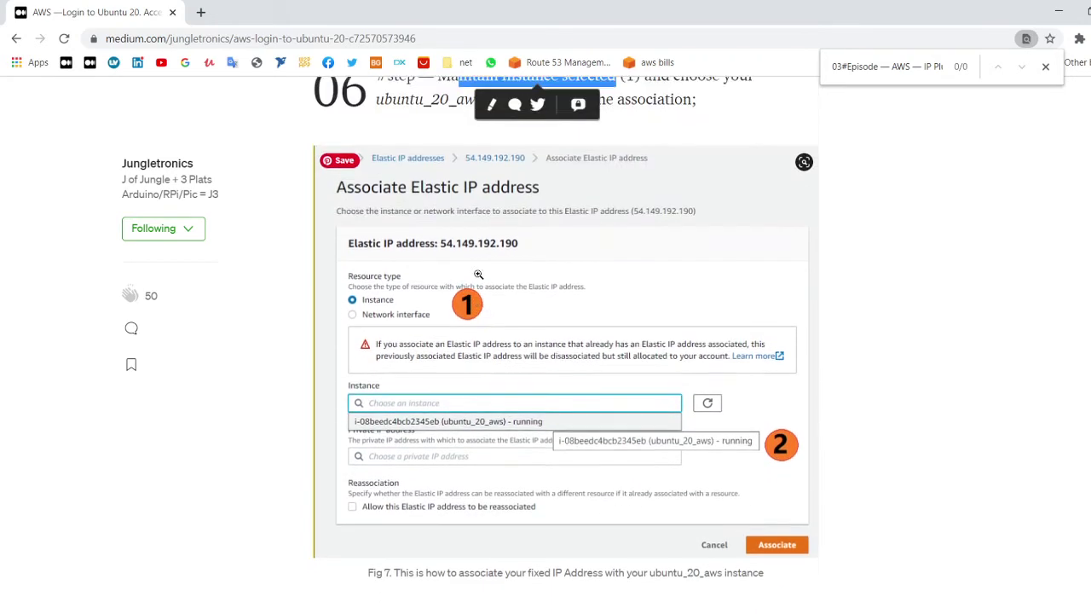
scroll(492, 197, "up", 2)
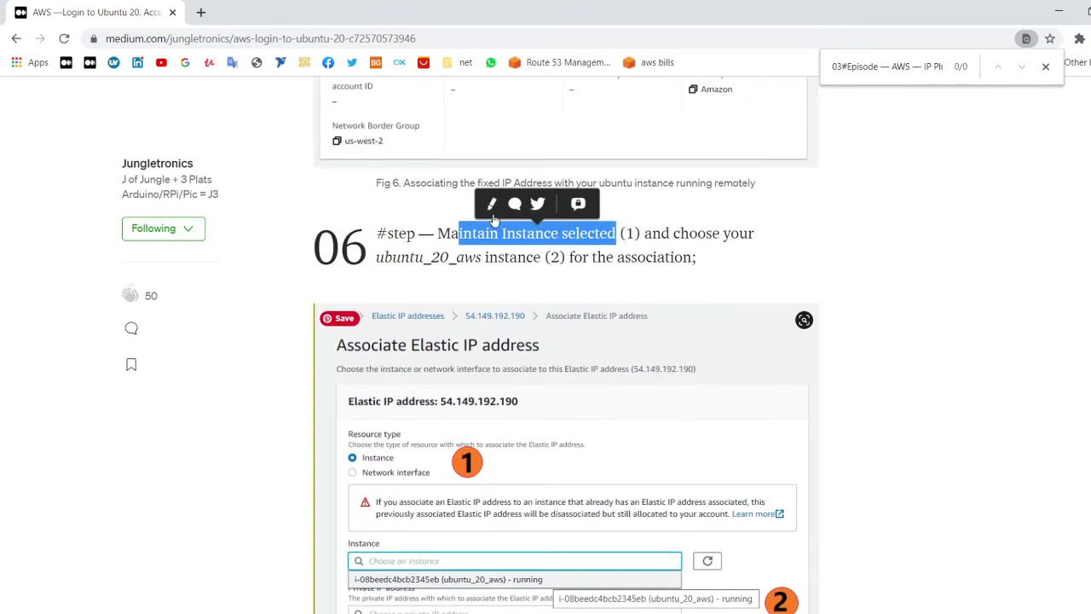
left_click(738, 256)
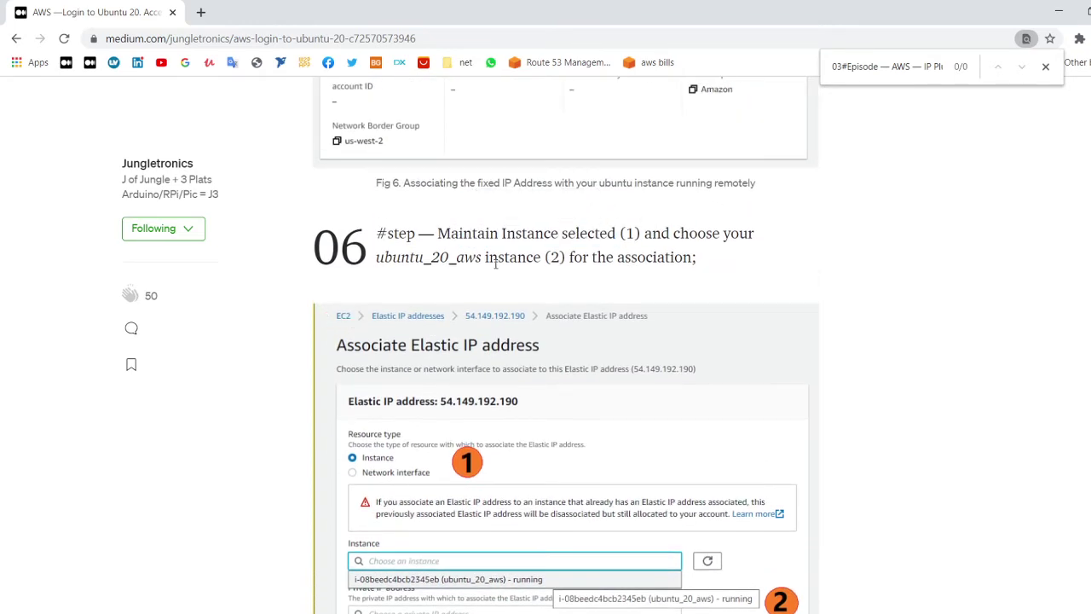
scroll(588, 269, "down", 5)
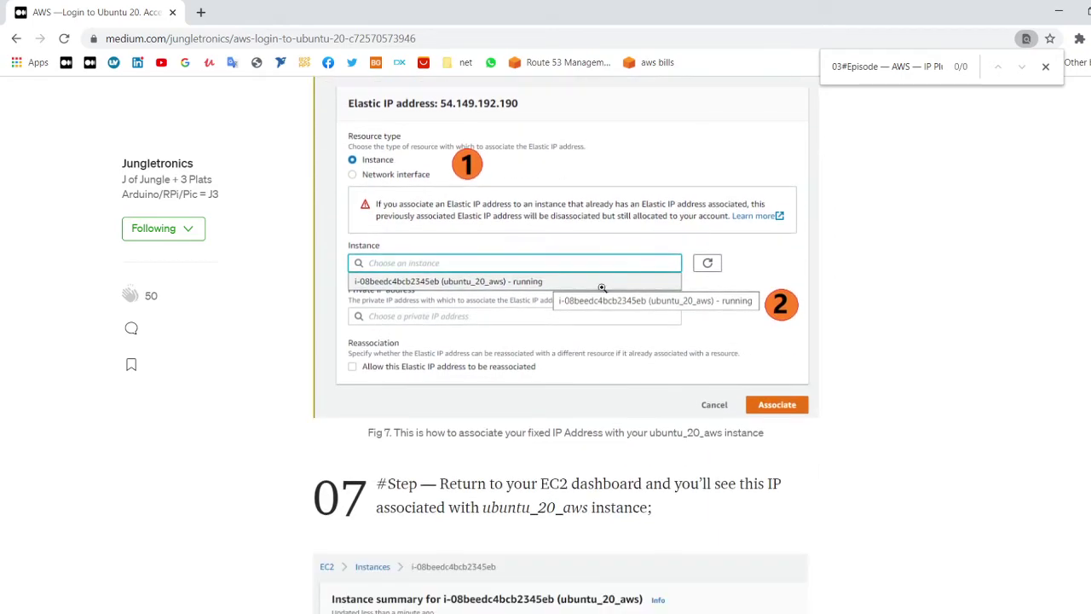
Step: Read article steps 07 and 08 on checking the instance's public IP and converting the .pem key to .ppk with PuTTYgen
scroll(608, 291, "down", 1)
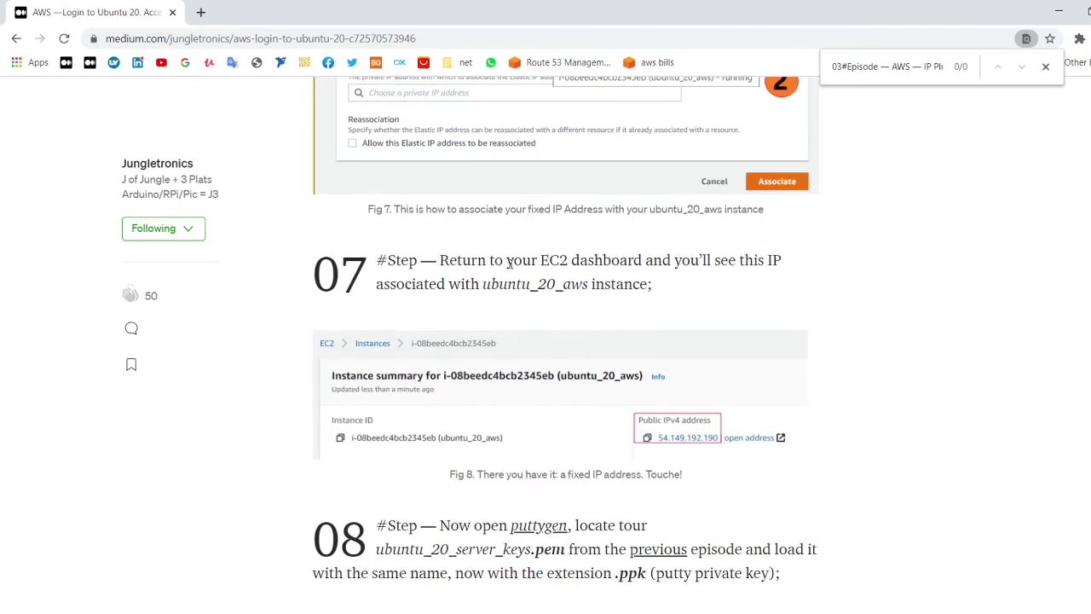
left_click_drag(538, 267, 645, 267)
scroll(643, 273, "down", 2)
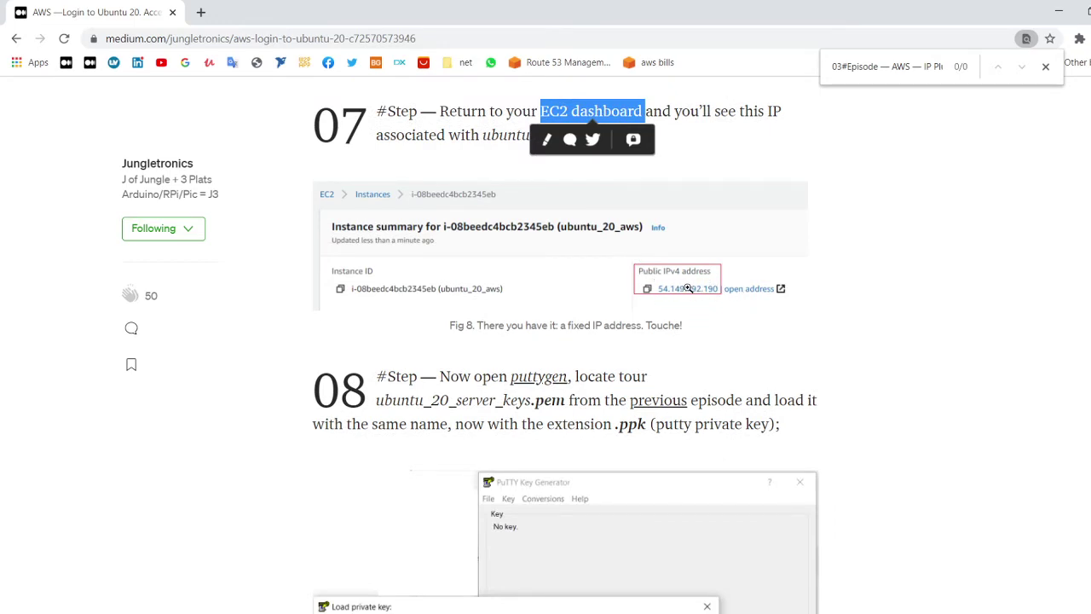
scroll(575, 269, "down", 2)
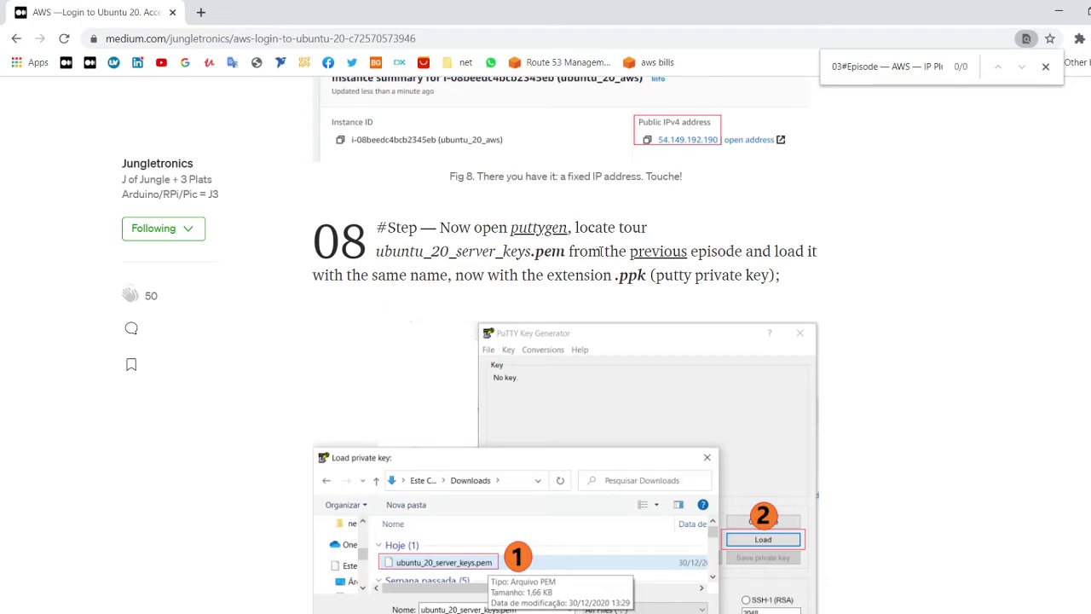
scroll(601, 250, "down", 1)
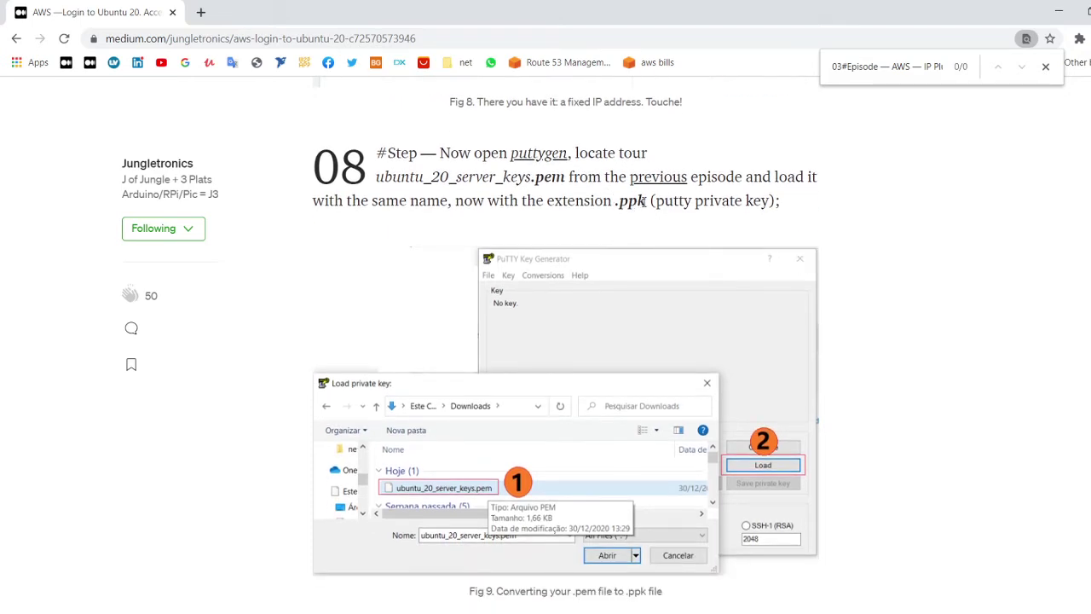
left_click_drag(647, 205, 623, 213)
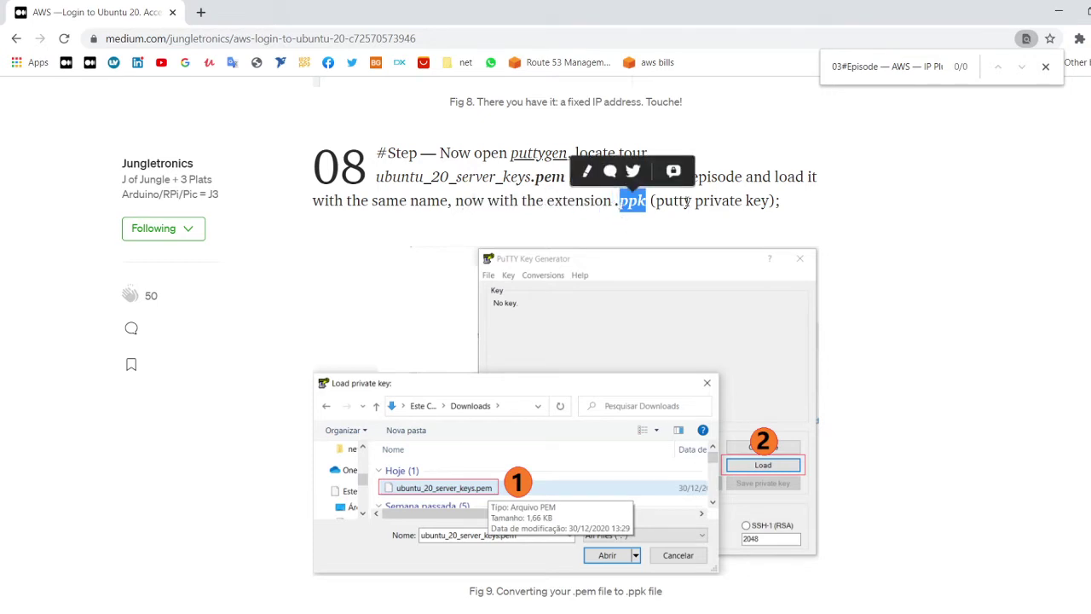
left_click(721, 217)
left_click_drag(770, 201, 655, 202)
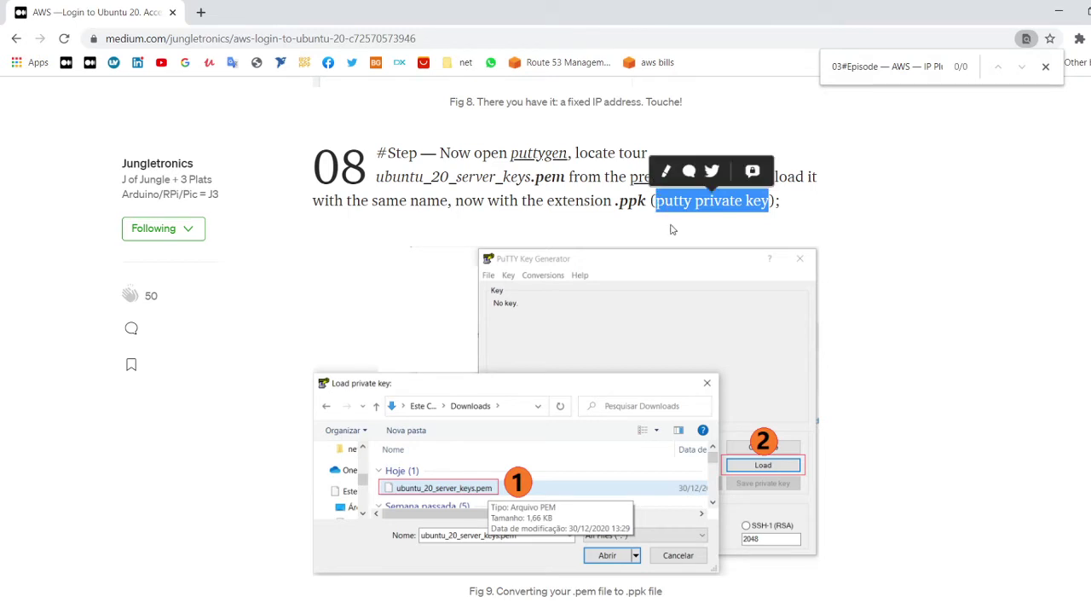
left_click(872, 211)
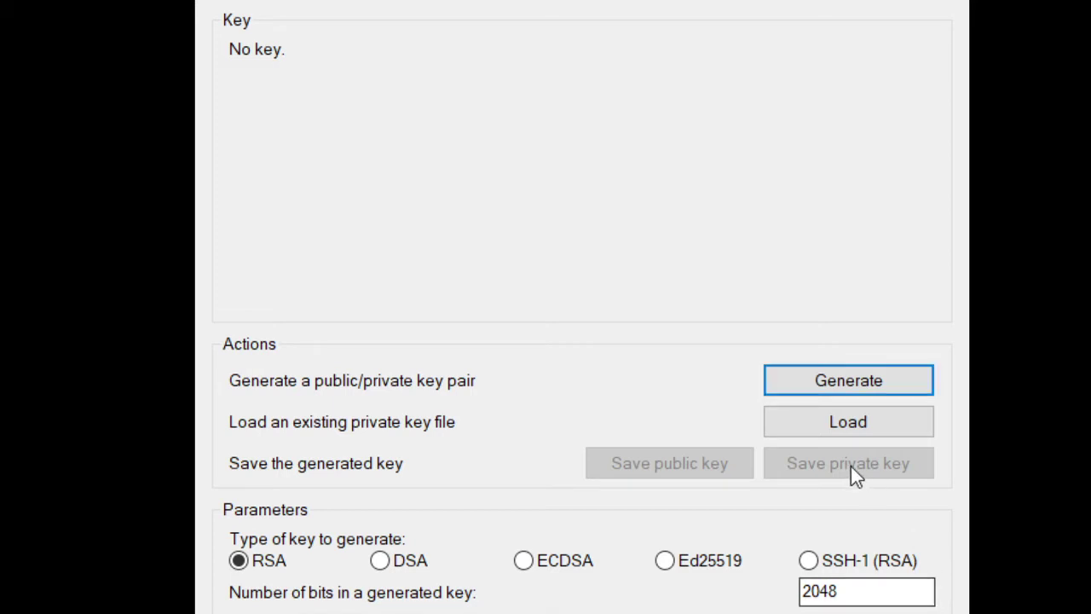
Step: Switch to PuTTY Key Generator and load the existing ubuntu_20_server_keys.pem private key file
left_click(874, 422)
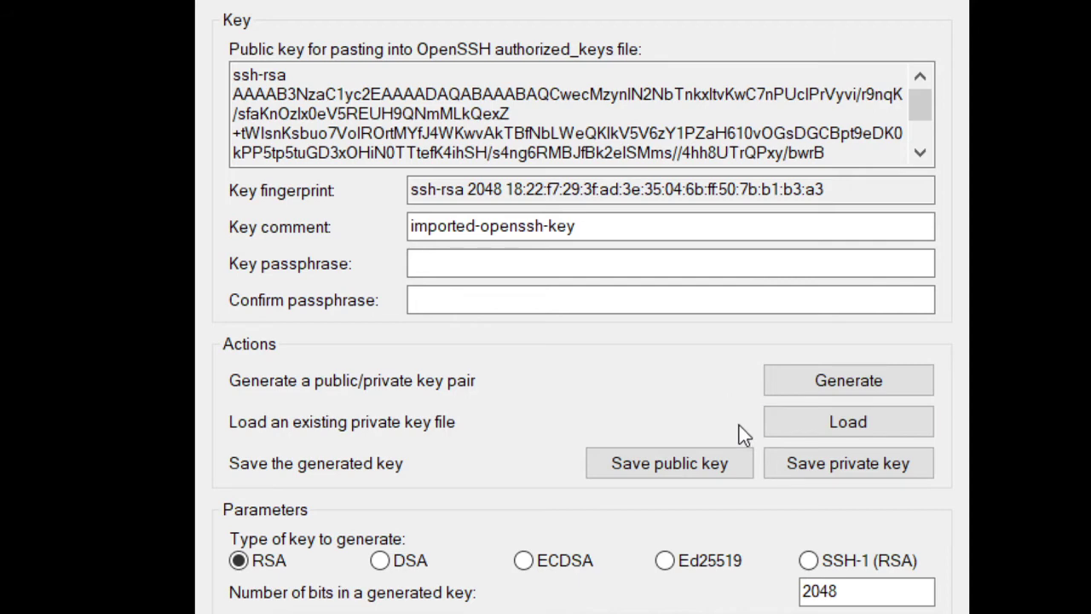
left_click(818, 422)
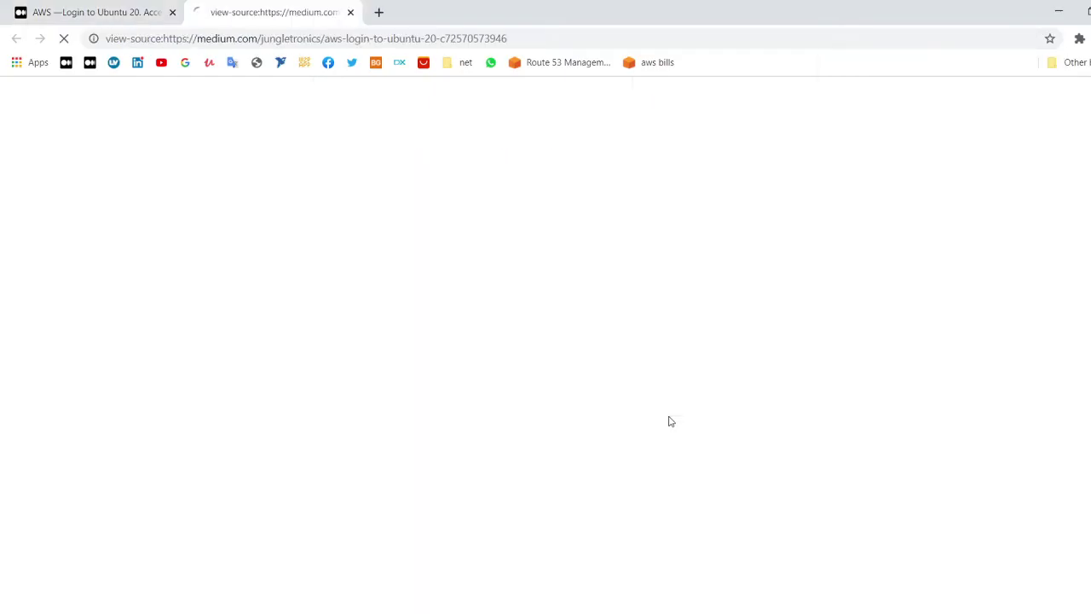
Step: Return to the article, close the page-source tab and read steps 08 to 10 on saving the key as ubuntu_20_server_keys.ppk
left_click(350, 12)
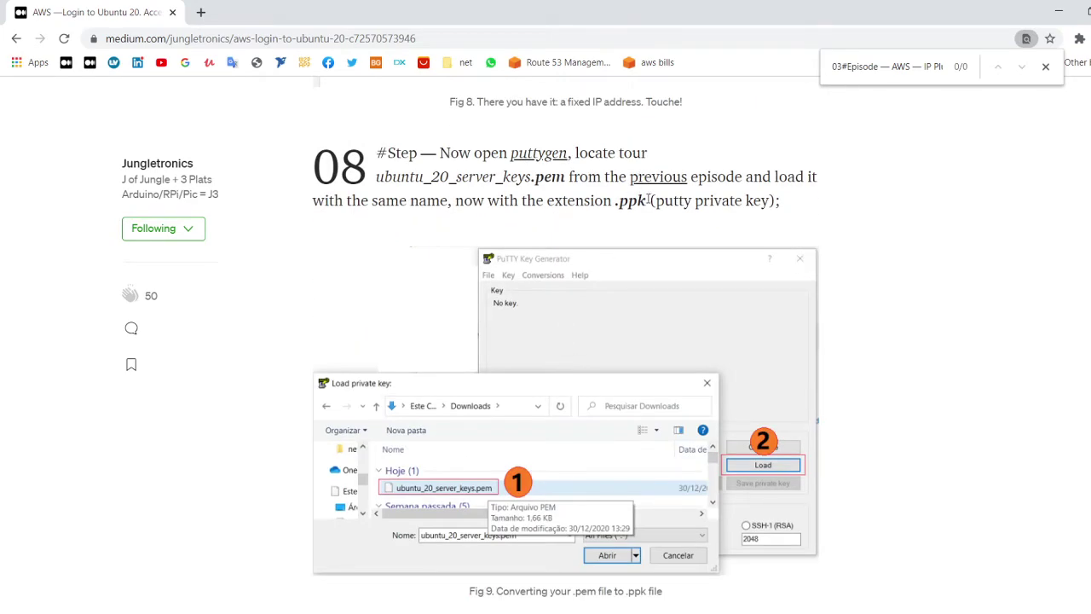
left_click_drag(651, 201, 616, 202)
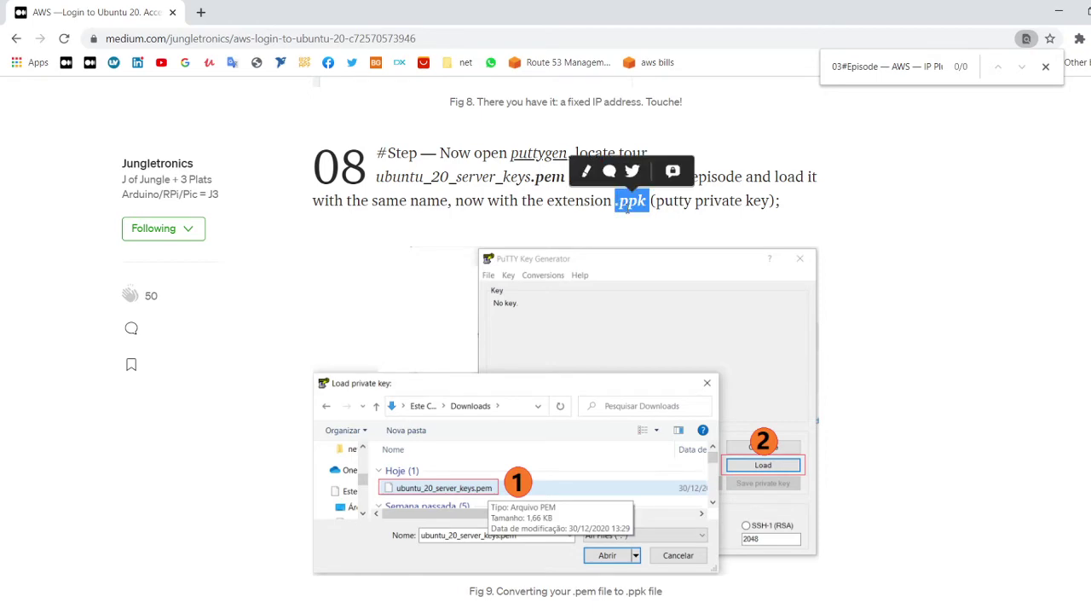
scroll(633, 223, "down", 3)
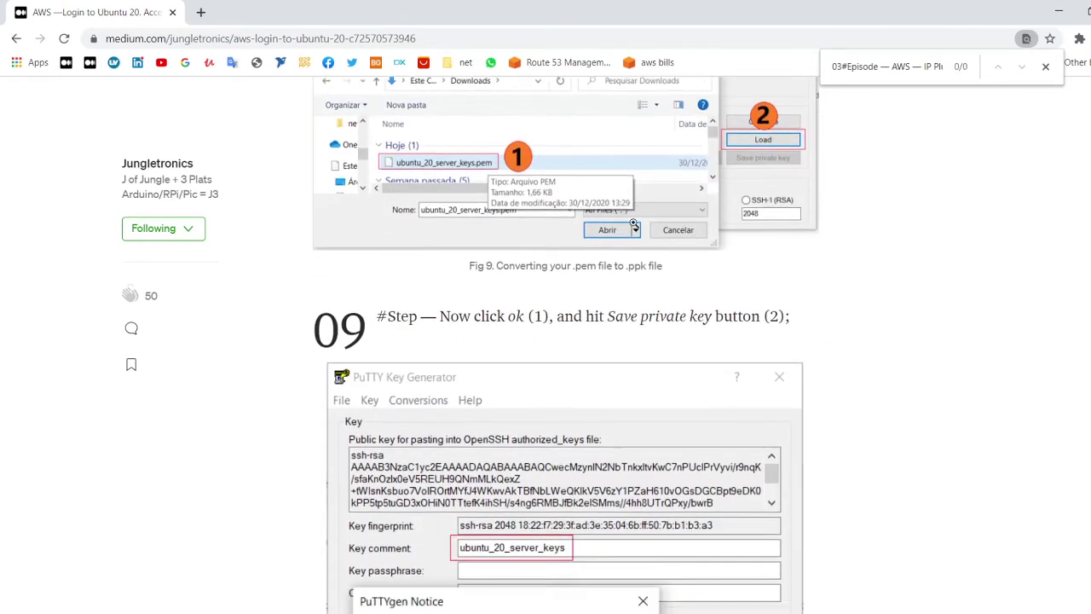
scroll(632, 223, "down", 3)
scroll(631, 278, "down", 2)
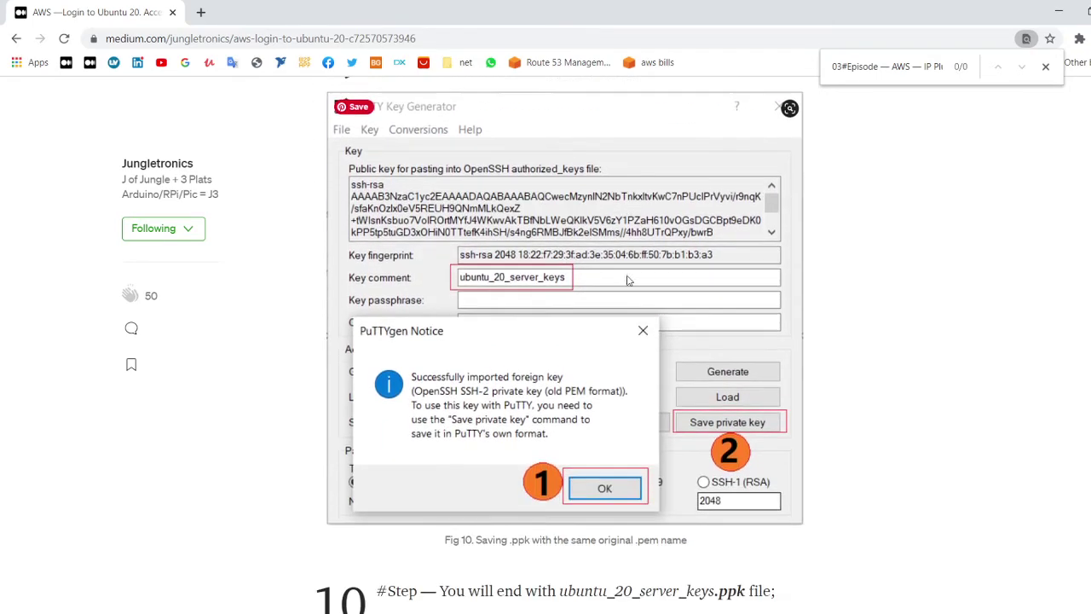
scroll(506, 293, "down", 2)
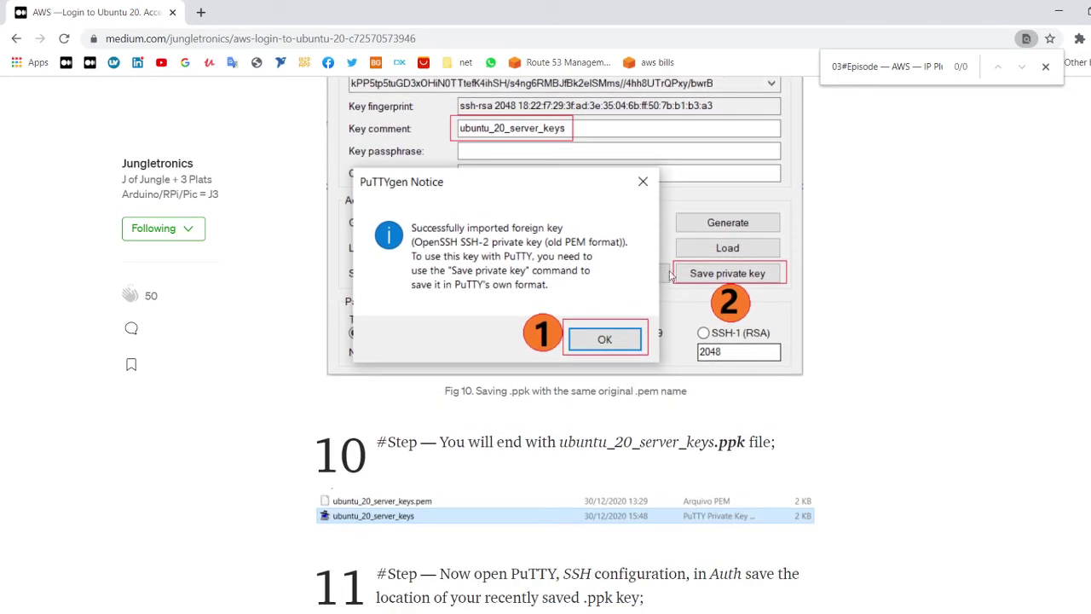
scroll(673, 277, "down", 3)
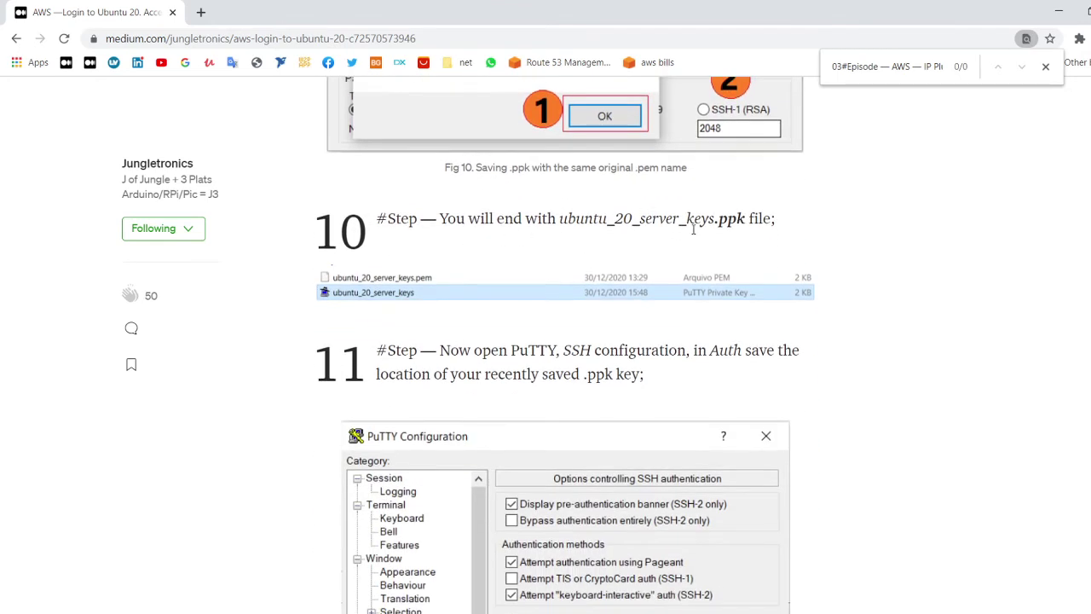
scroll(689, 220, "down", 5)
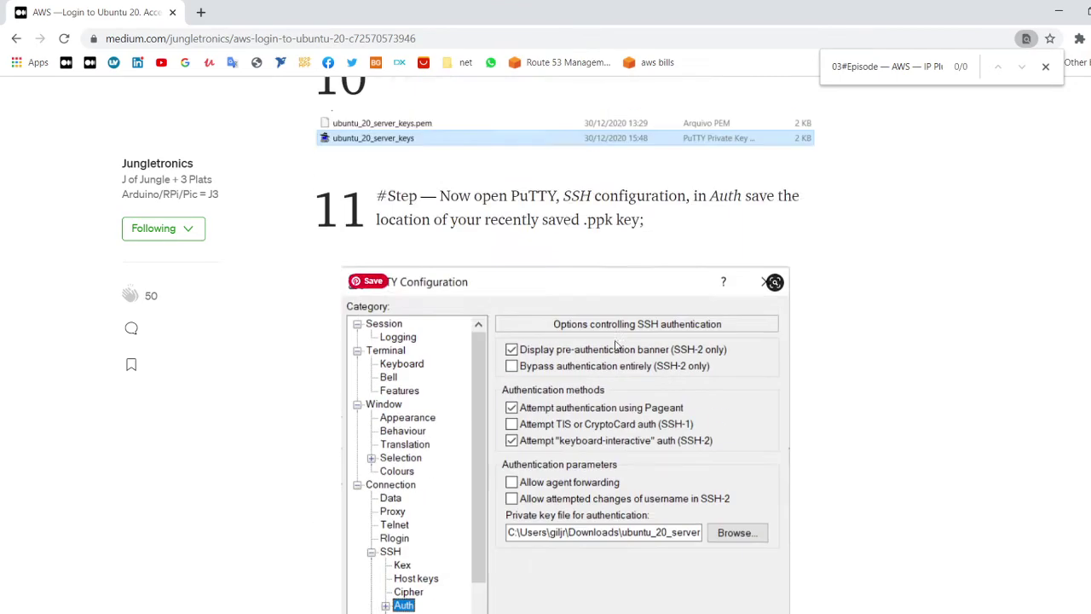
scroll(619, 345, "up", 5)
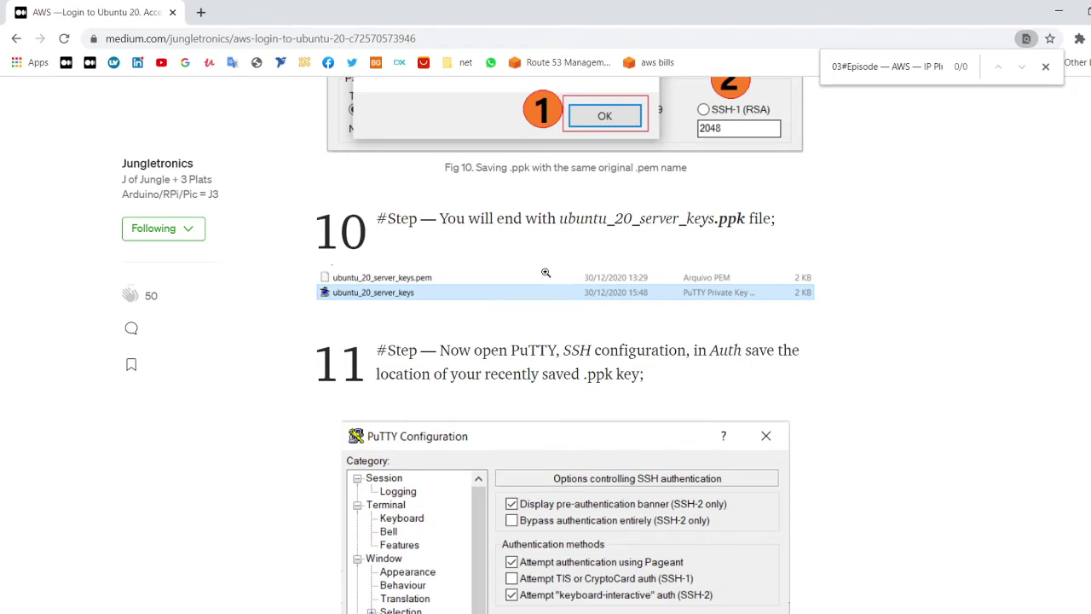
Step: Read article steps 11 to 13 on configuring PuTTY's Auth key file, auto-login username and saved session
scroll(477, 303, "down", 1)
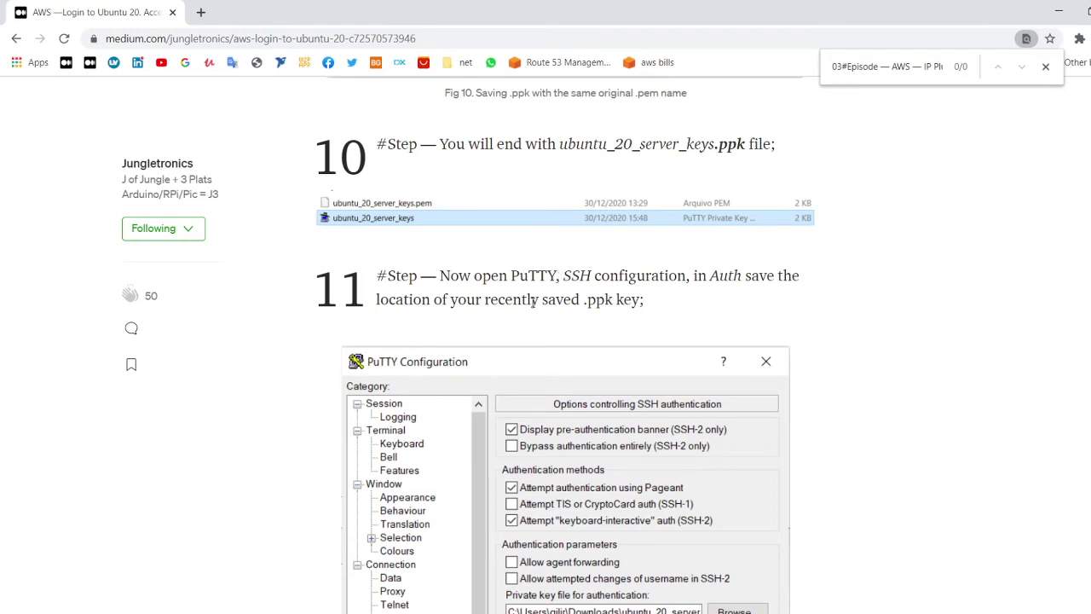
scroll(699, 290, "down", 1)
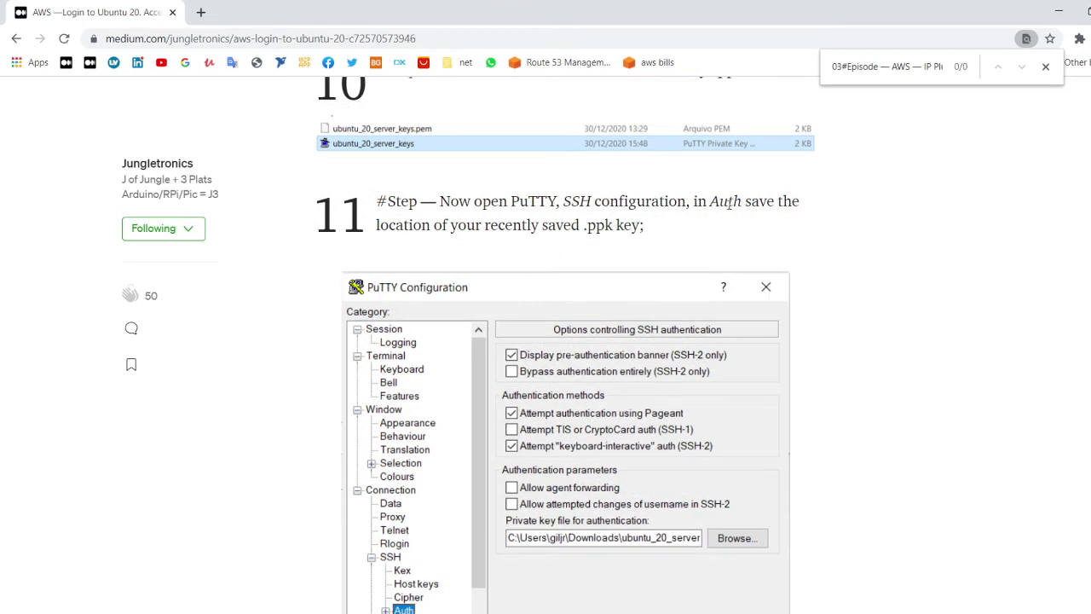
left_click_drag(745, 201, 706, 201)
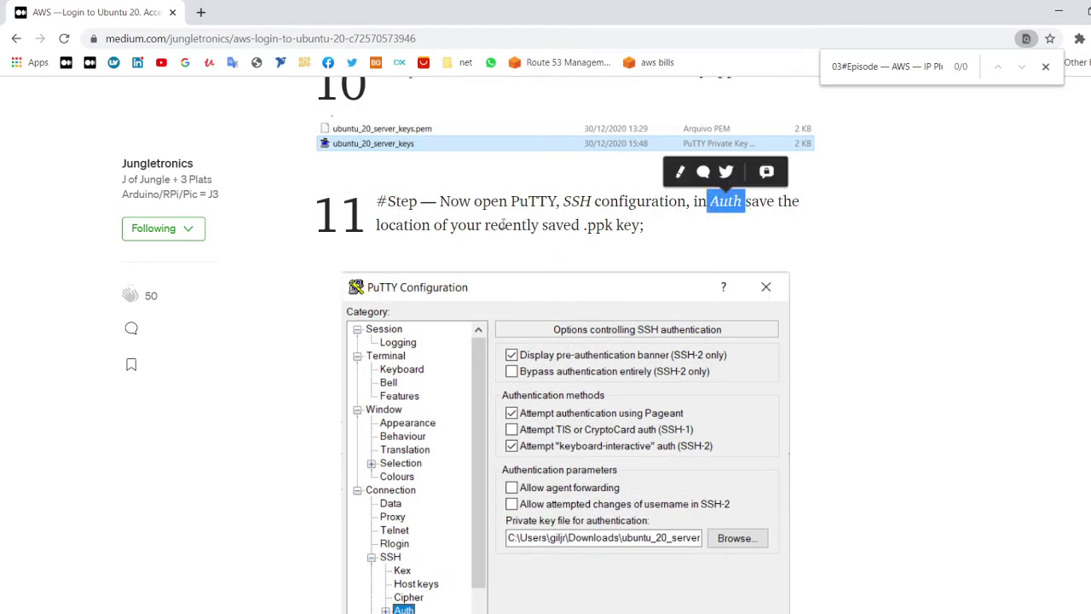
left_click(540, 225)
left_click_drag(540, 225, 614, 225)
scroll(511, 341, "down", 3)
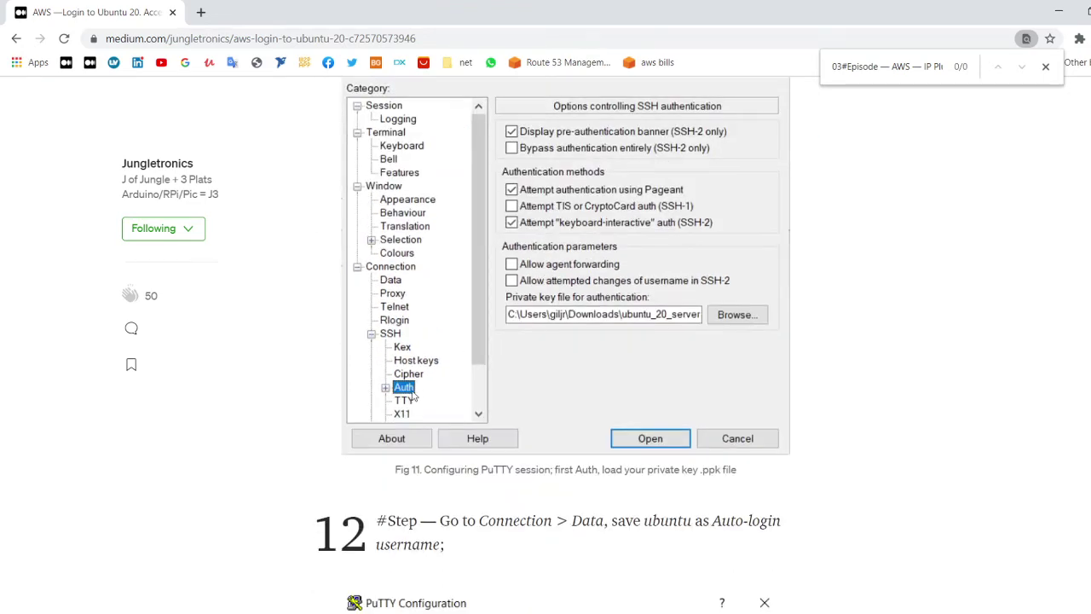
scroll(616, 319, "down", 5)
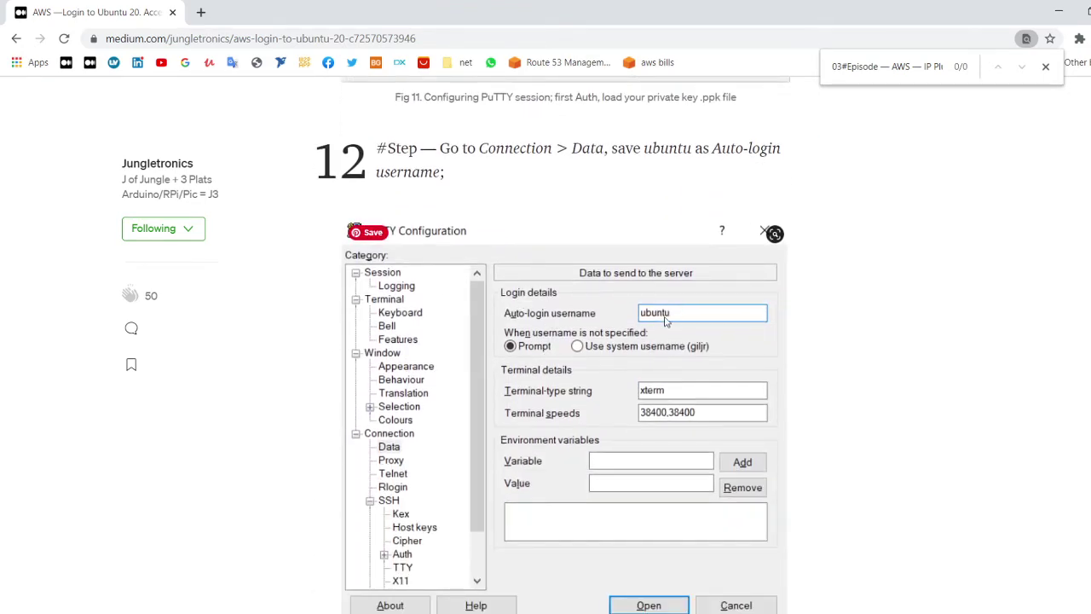
scroll(390, 457, "down", 6)
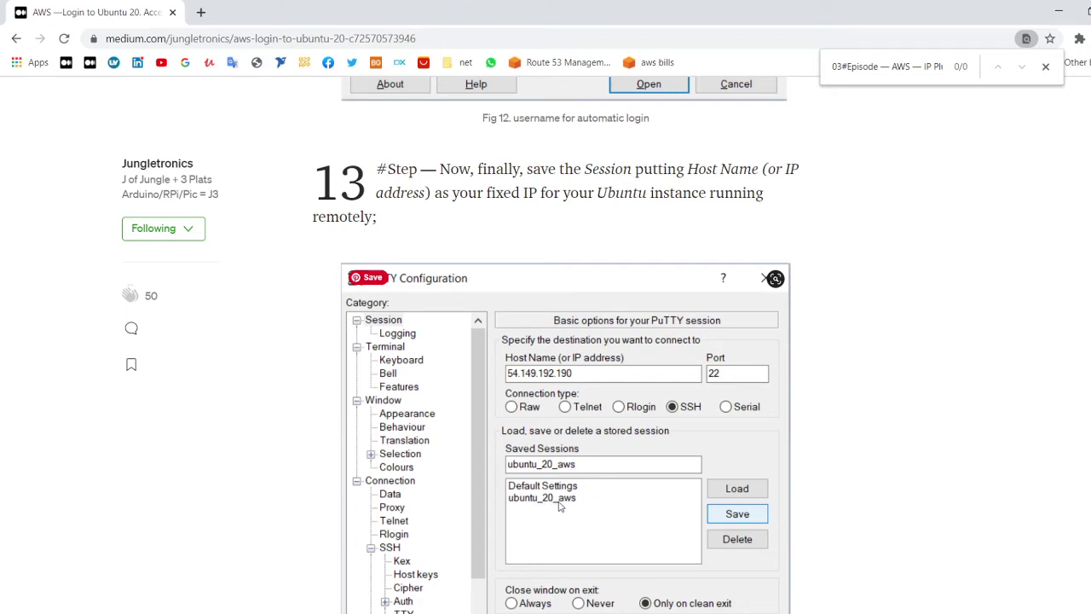
scroll(556, 501, "down", 3)
scroll(570, 466, "up", 5)
scroll(569, 465, "up", 10)
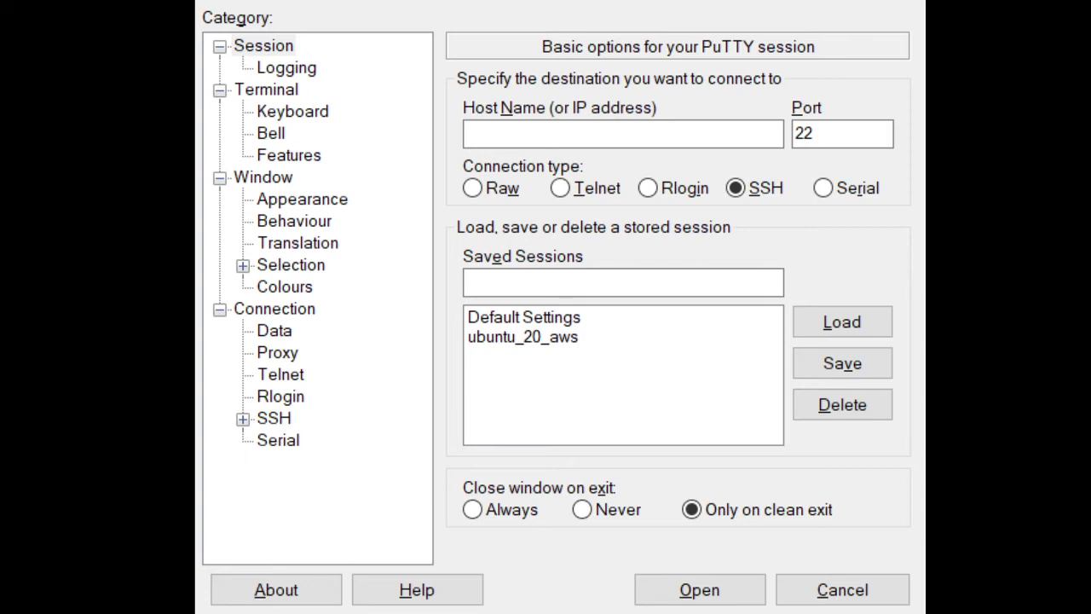
Step: Switch to PuTTY and set the ubuntu_20_server_keys private key from Downloads as the SSH authentication key file
left_click(623, 134)
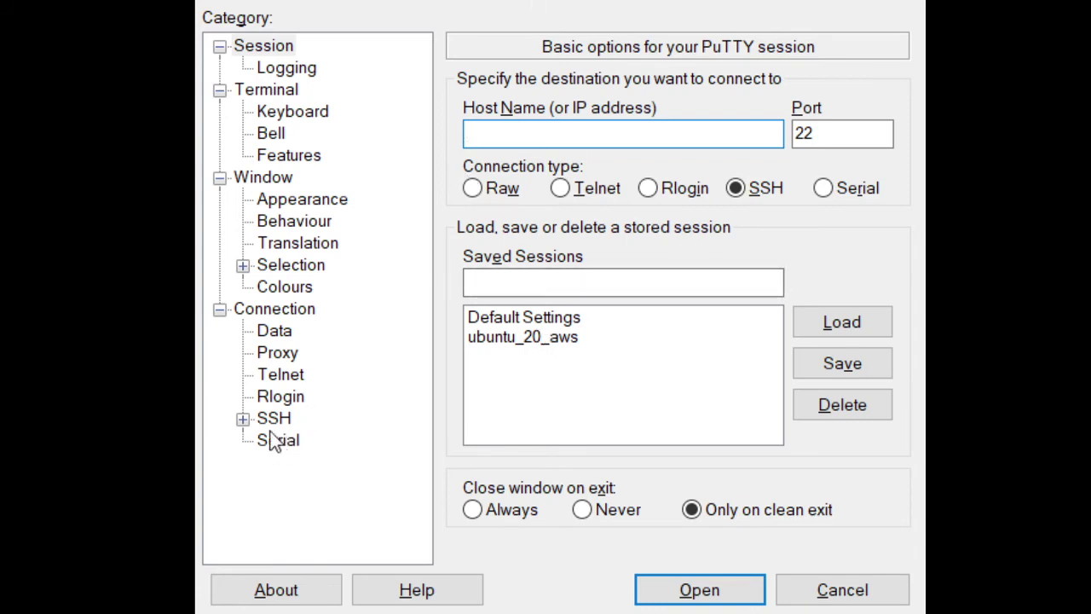
left_click(243, 419)
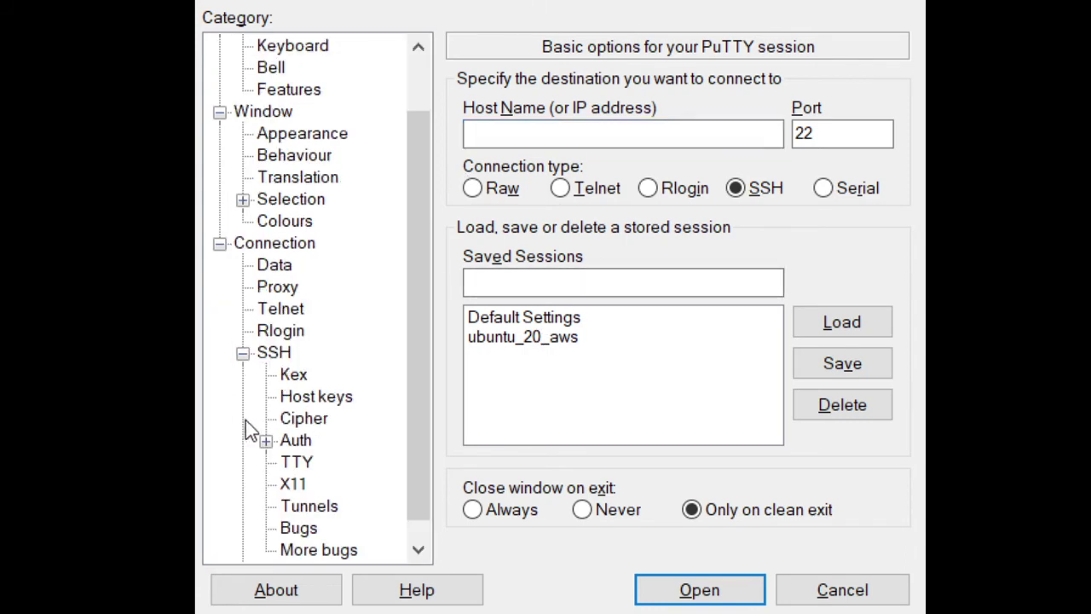
left_click(296, 445)
left_click(836, 398)
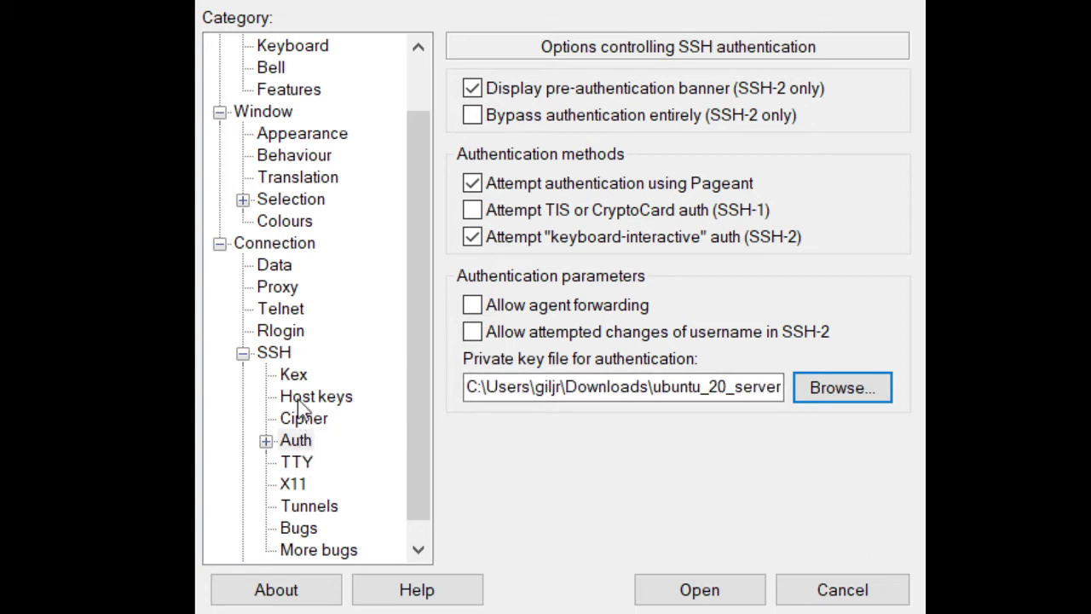
Step: Set the connection's auto-login username to ubuntu
left_click(284, 265)
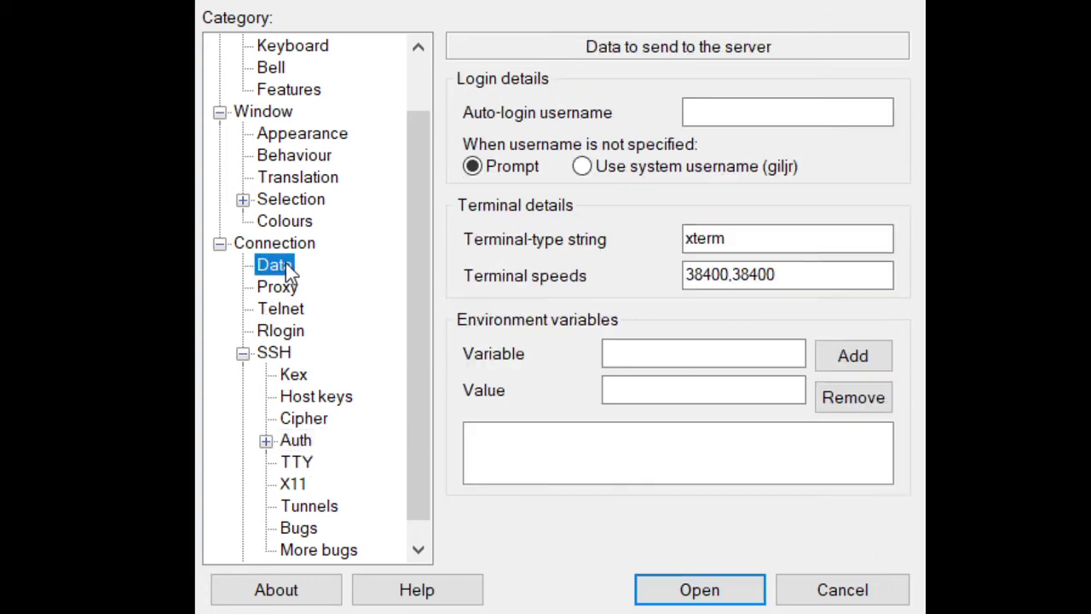
left_click(748, 106)
type("ub")
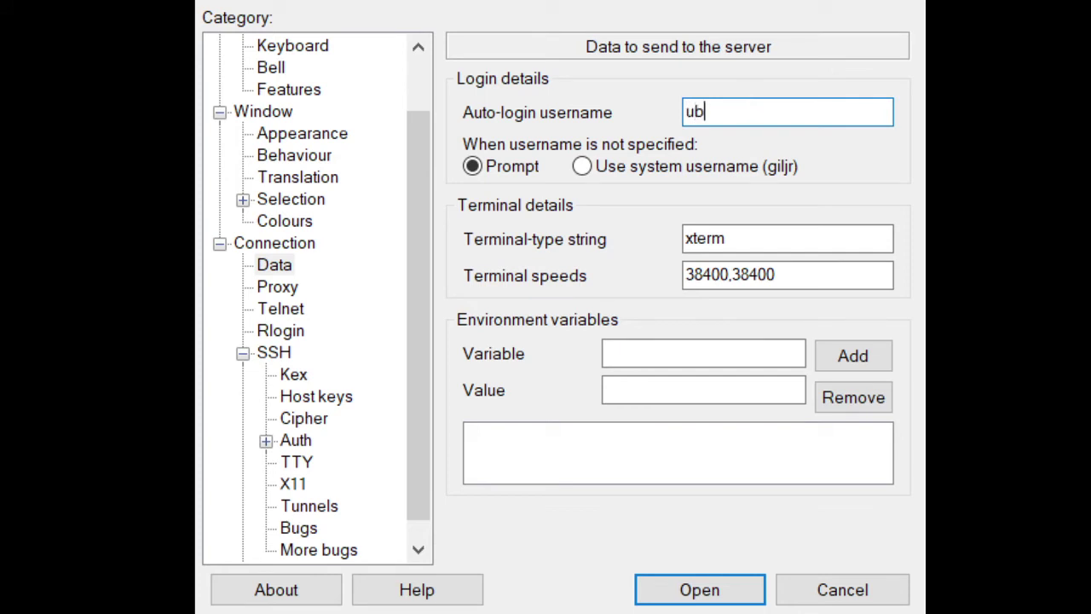
type("untu")
Step: Delete the stored ubuntu_20_aws session and enter ubuntu_20_aws as the name for the new saved session
left_click_drag(412, 225, 458, 83)
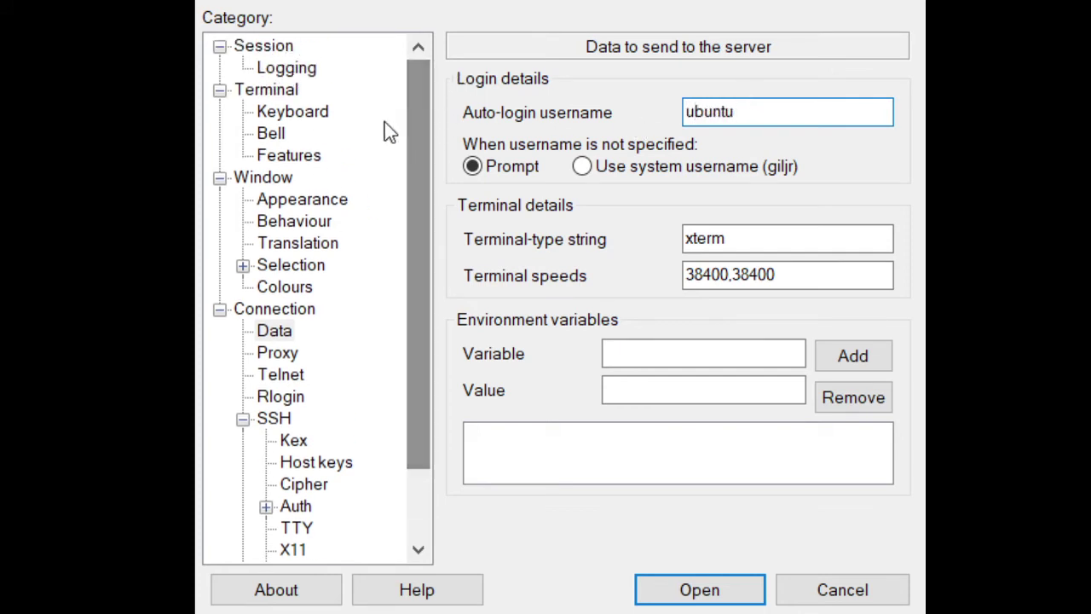
left_click(282, 48)
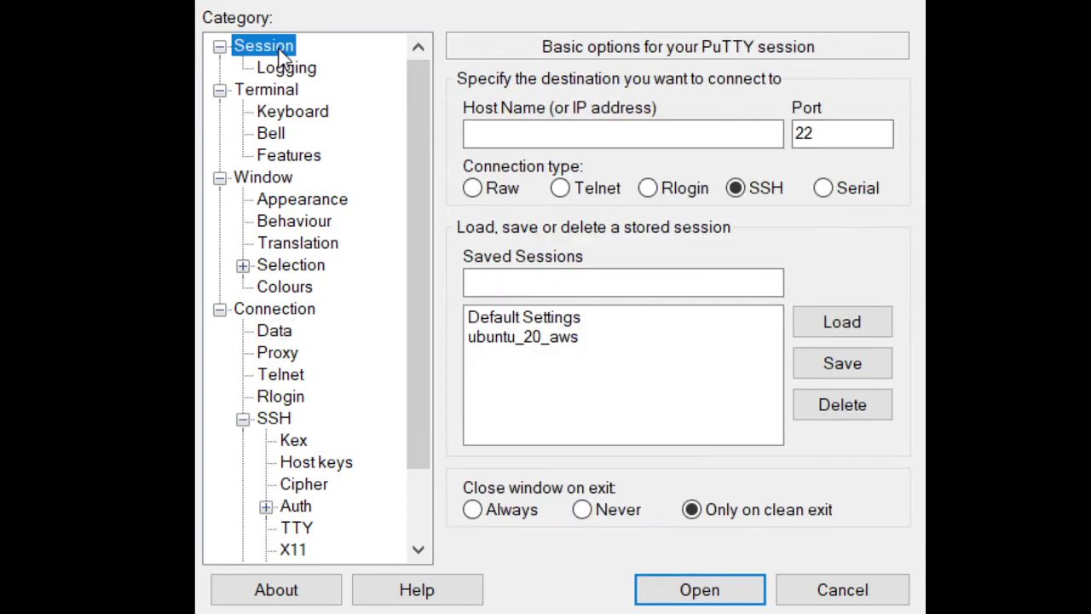
left_click(526, 338)
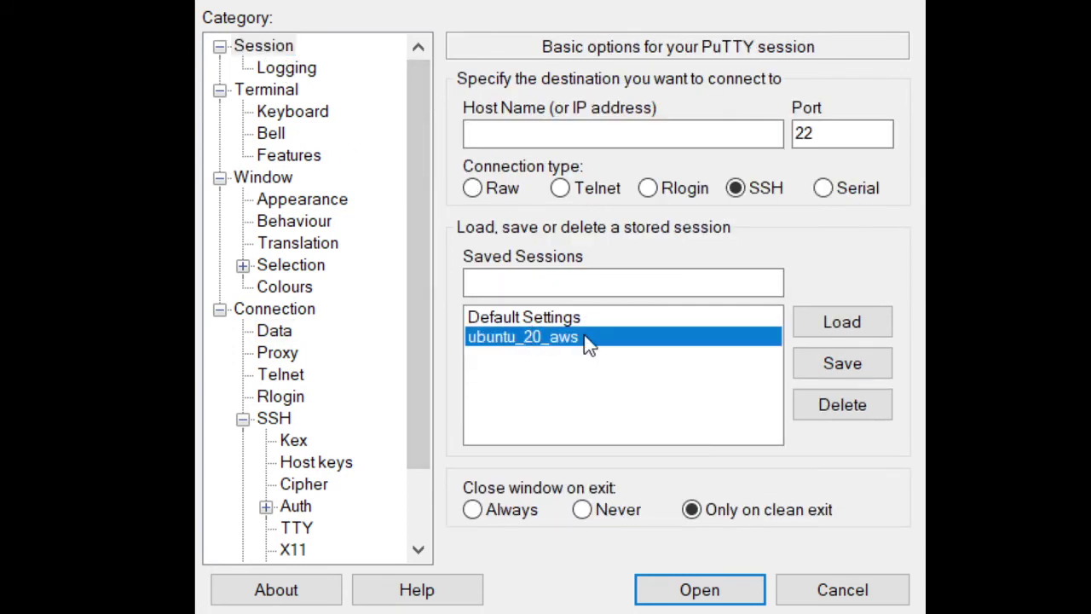
left_click(541, 280)
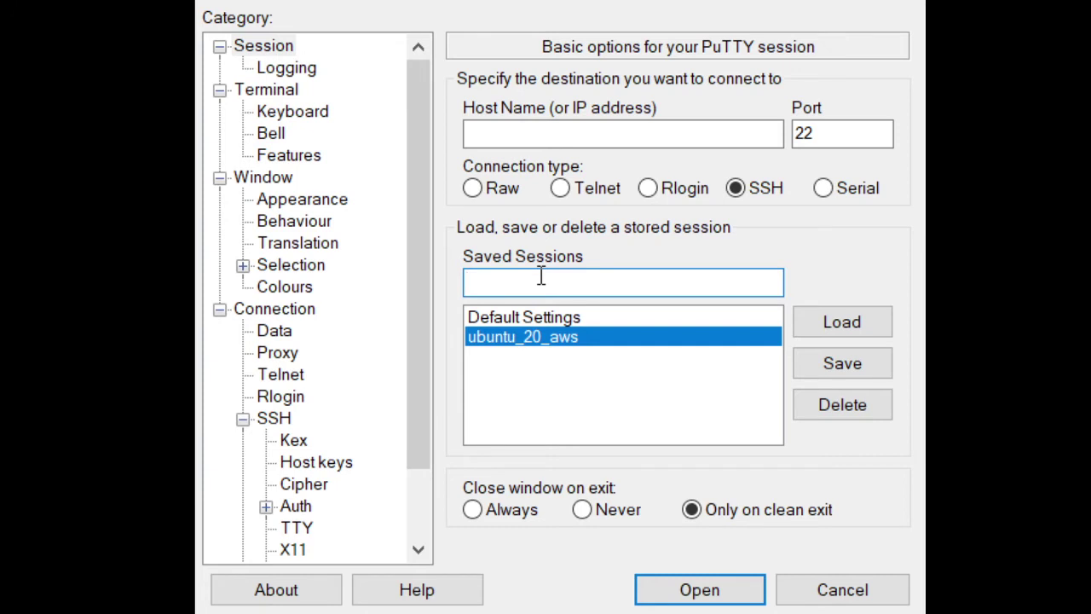
type("ubuntu_")
left_click(601, 341)
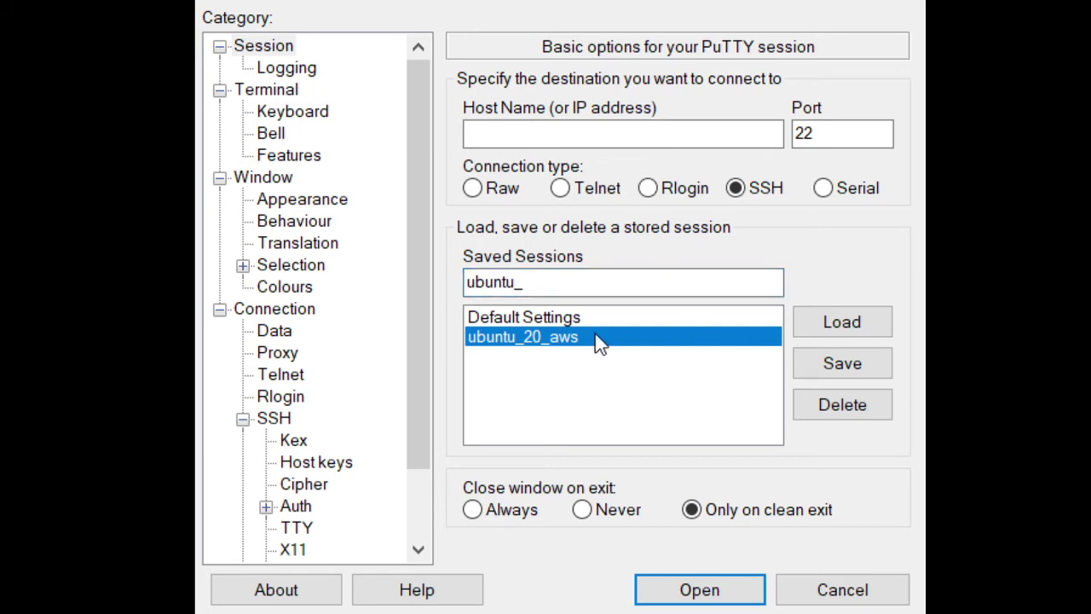
left_click(856, 405)
left_click(561, 284)
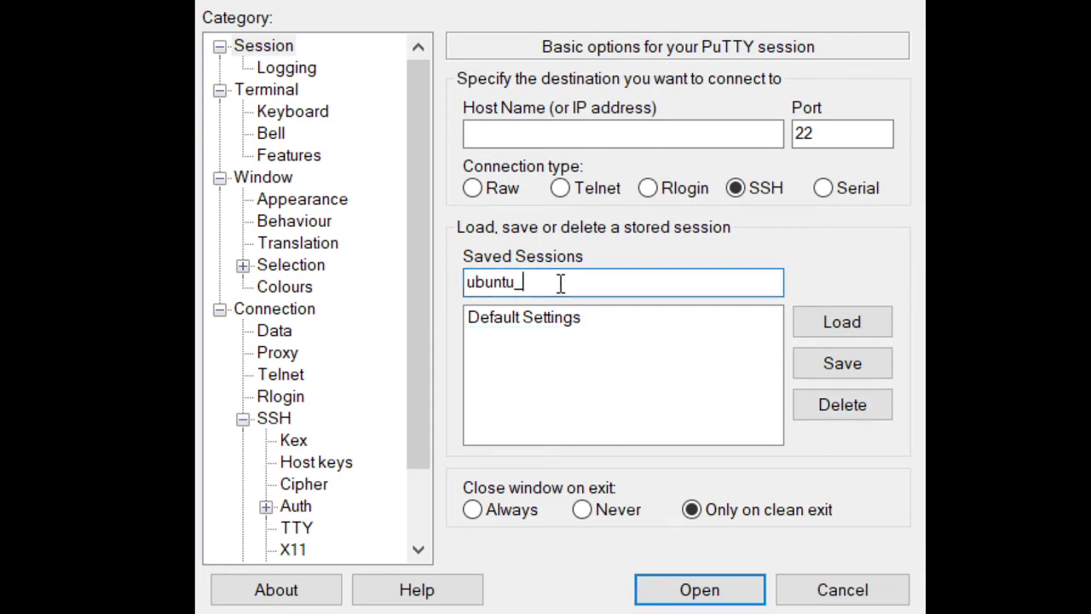
type("2")
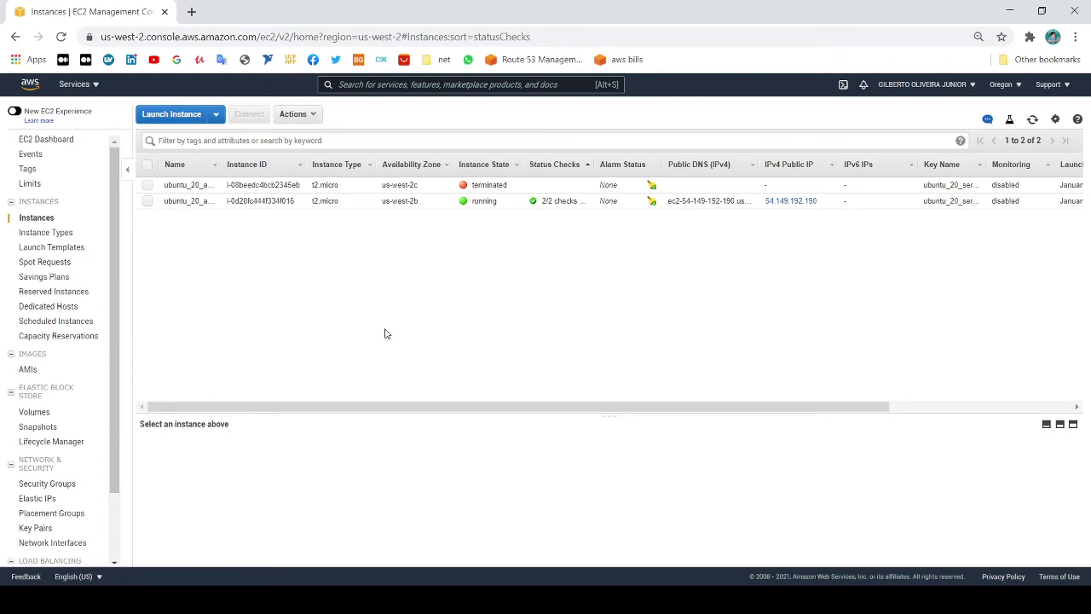
Step: Switch to the EC2 console and copy the running instance's IPv4 public IP, 54.149.192.190
left_click(812, 205)
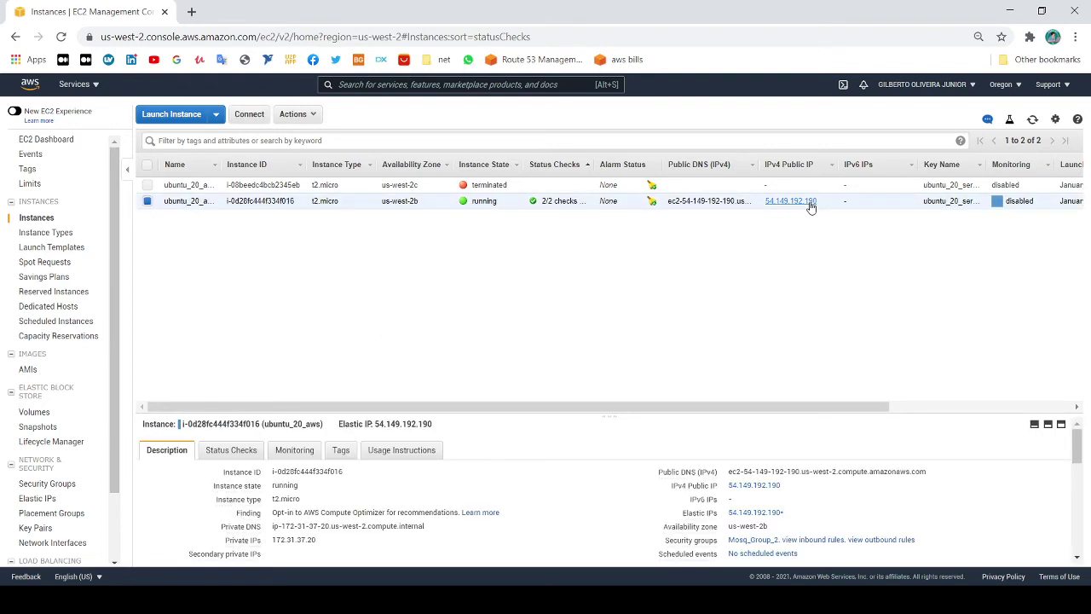
right_click(812, 207)
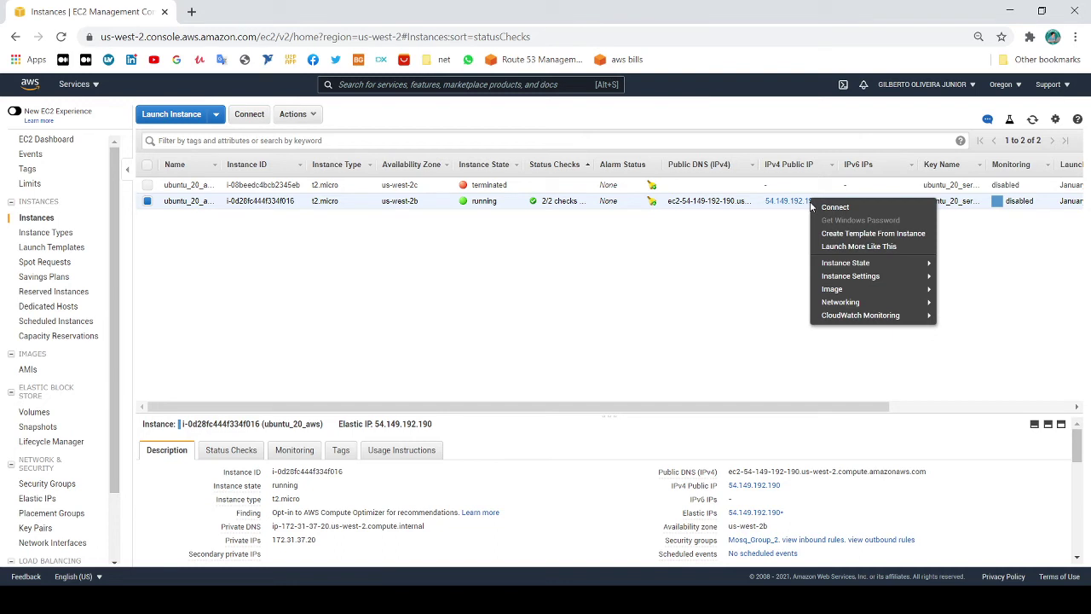
left_click(806, 222)
left_click_drag(817, 204, 765, 209)
key("ctrl+c")
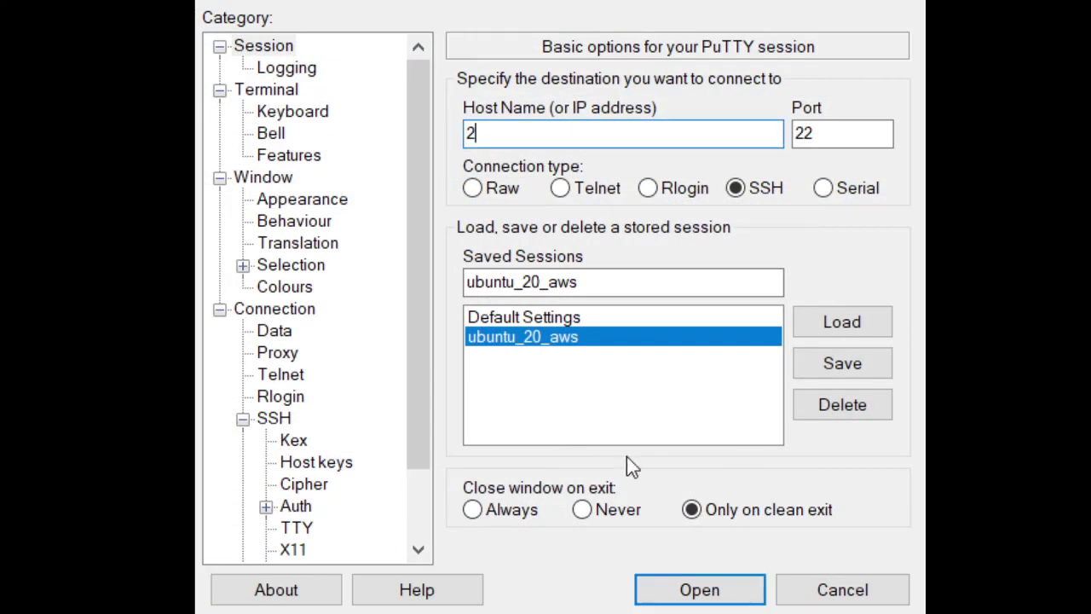
Step: Switch to PuTTY, set the host name to 54.149.192.190 and save the ubuntu_20_aws session
left_click_drag(515, 133, 461, 136)
key("ctrl+v")
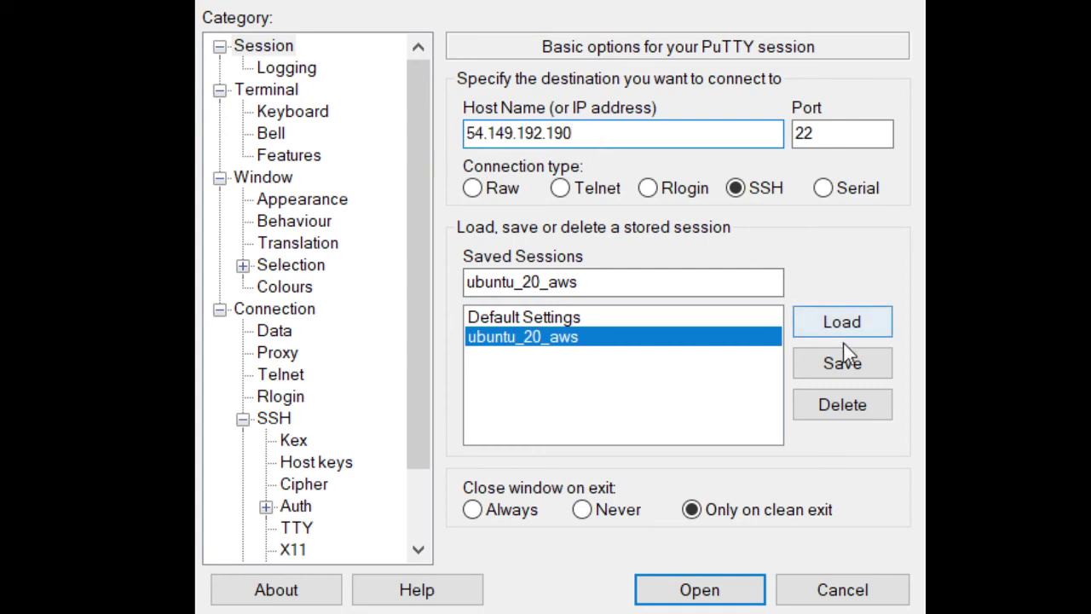
left_click(842, 368)
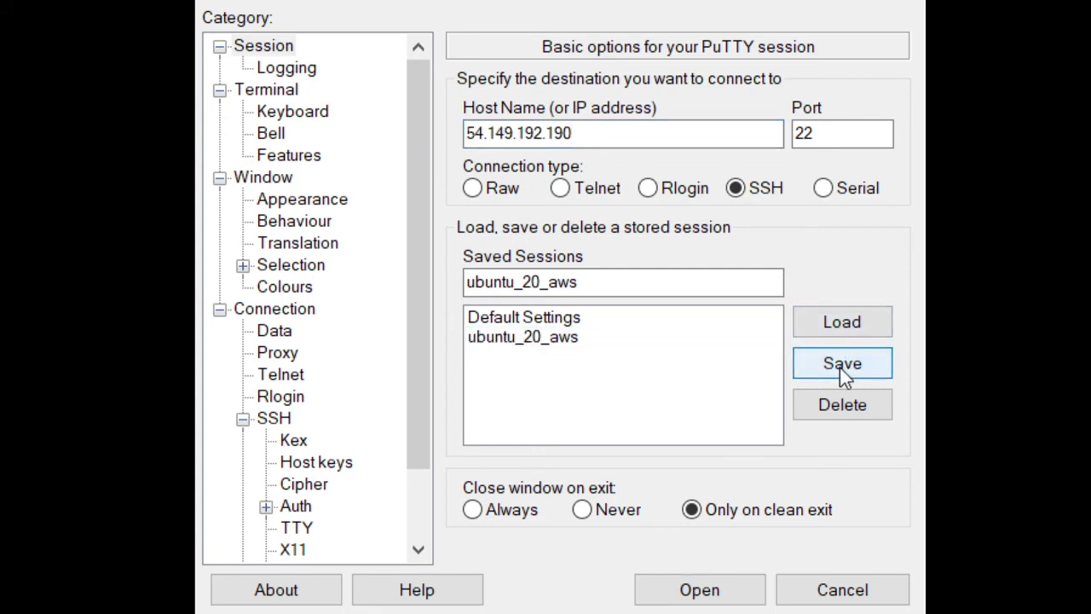
Step: Load the saved ubuntu_20_aws session, open the connection and accept the server's new host key
left_click(579, 336)
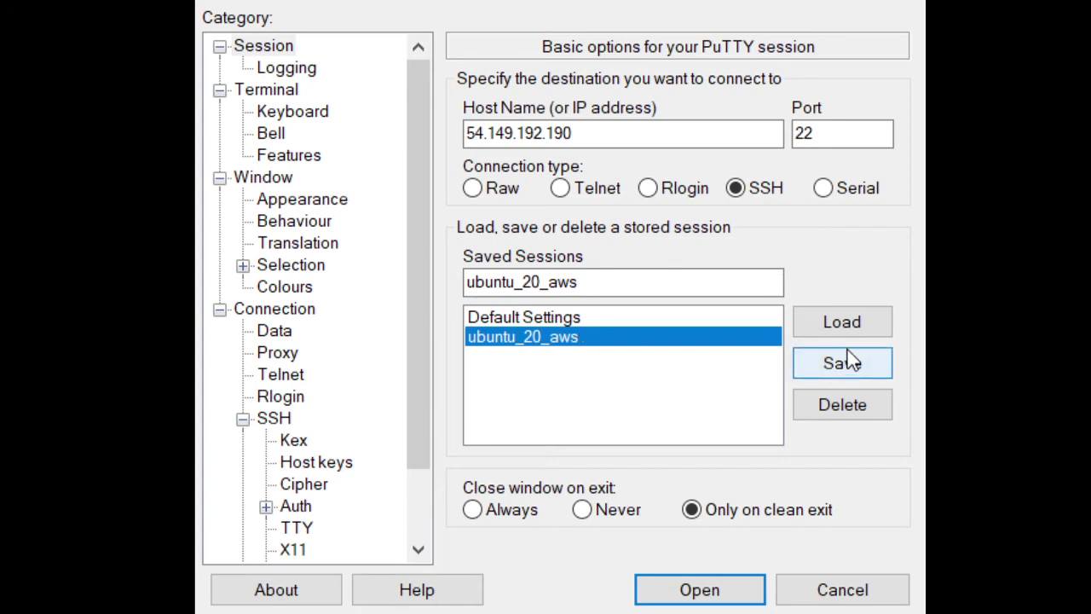
left_click(862, 323)
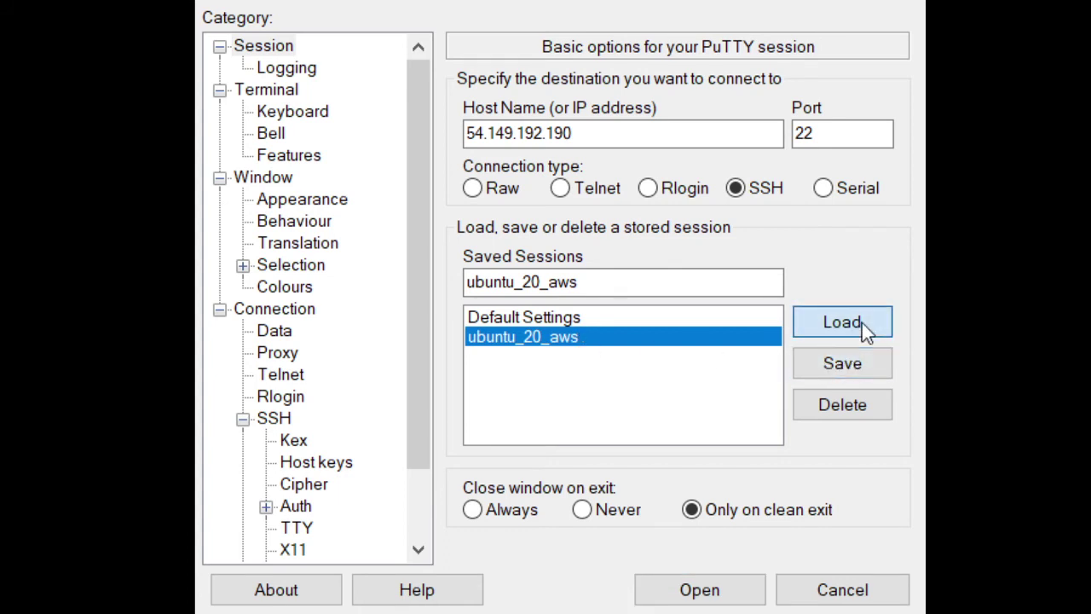
left_click(700, 591)
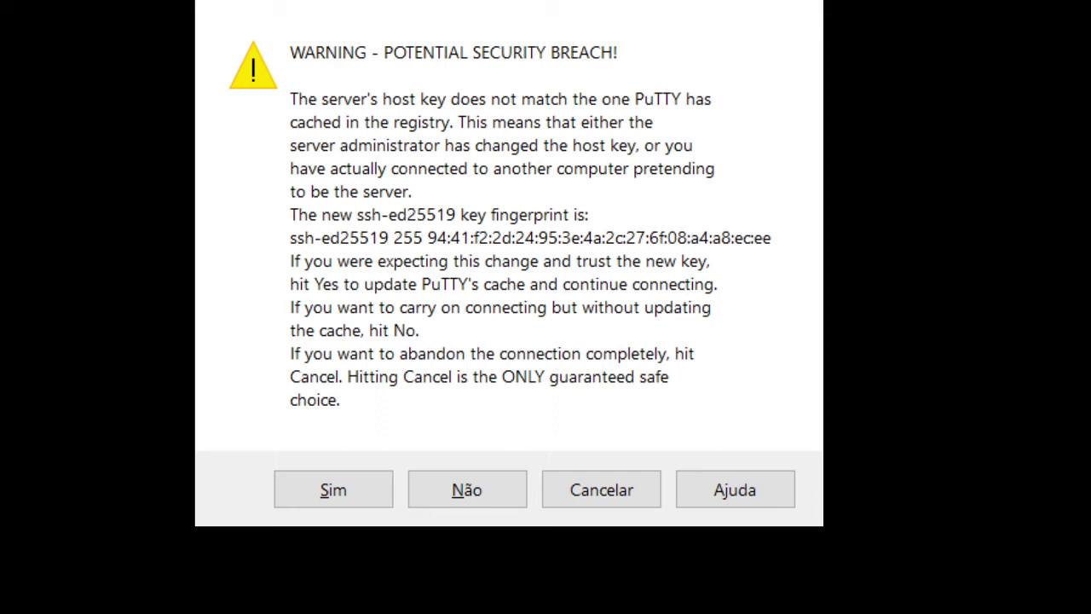
key("s")
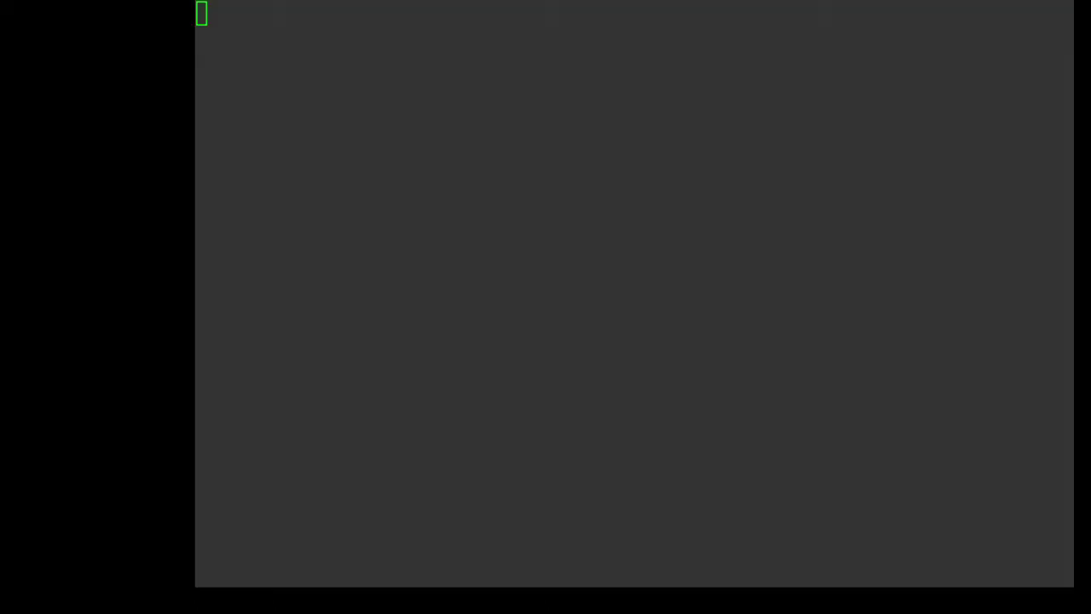
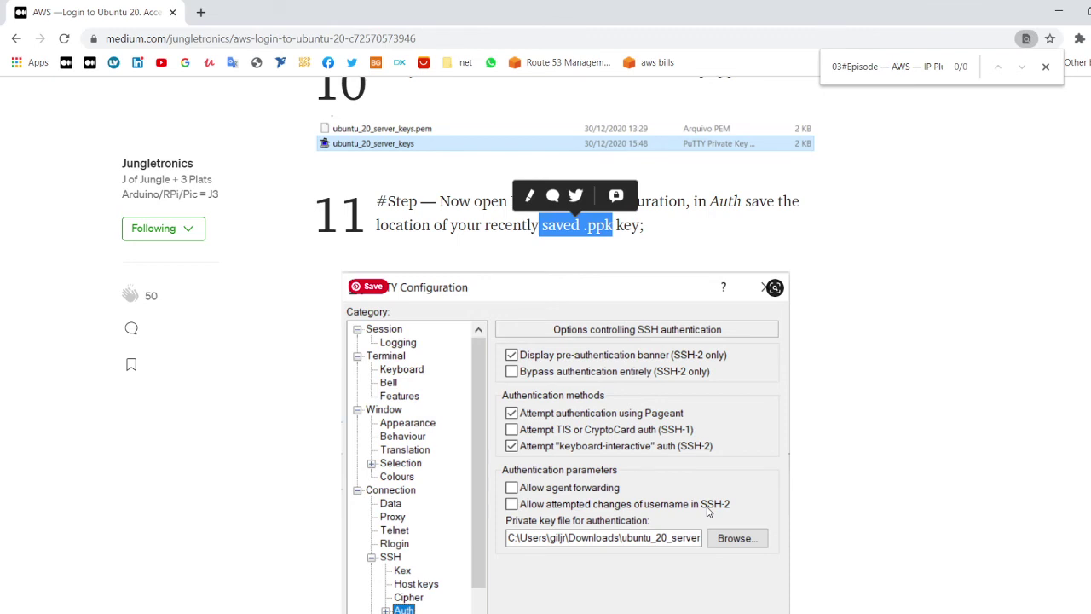
scroll(707, 510, "up", 2)
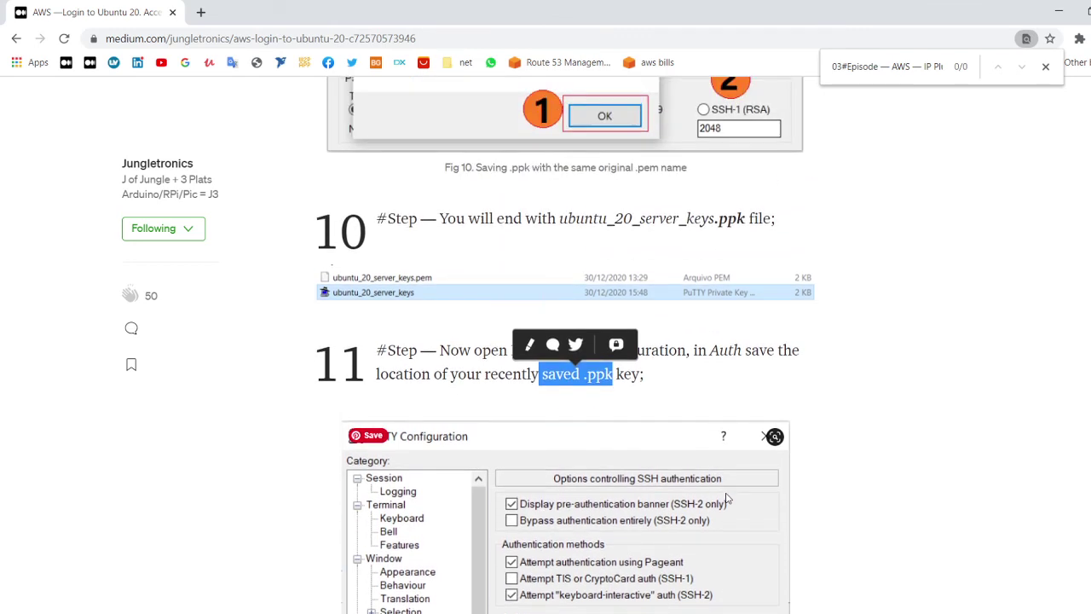
left_click(824, 405)
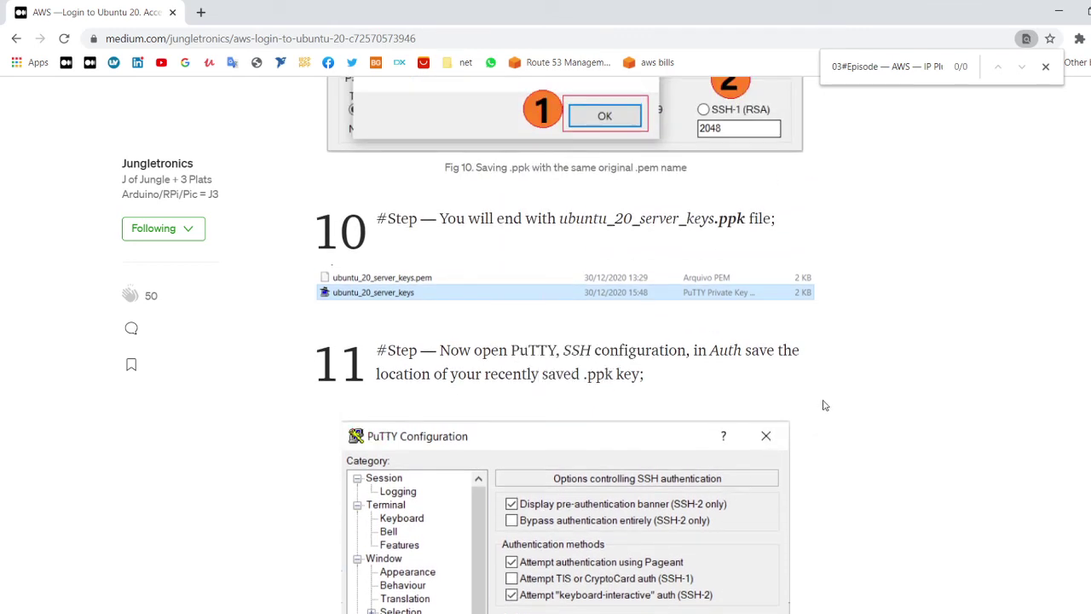
key("ctrl+u")
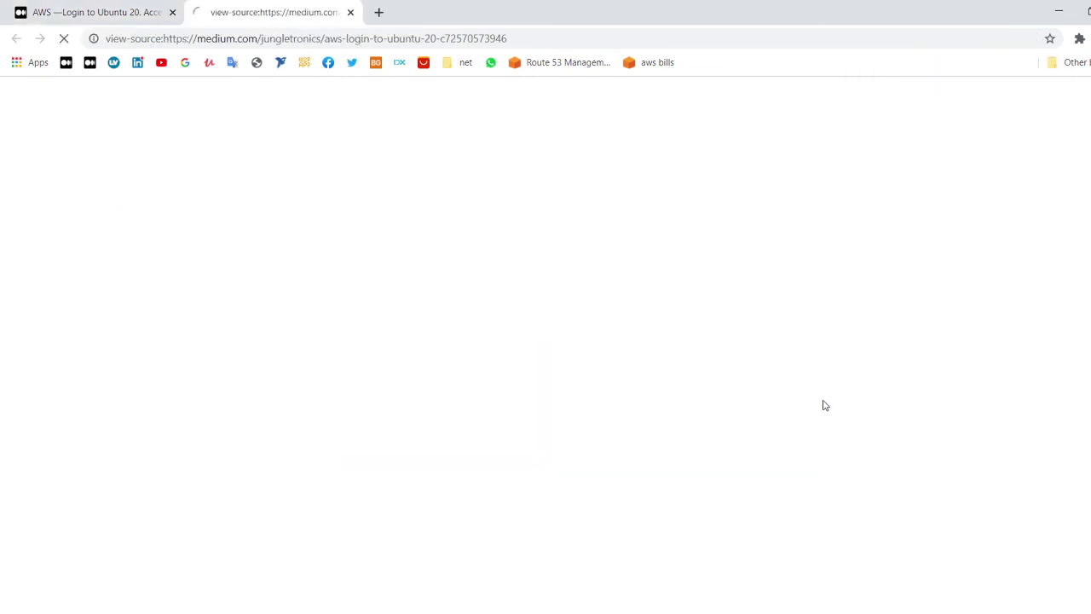
left_click(351, 13)
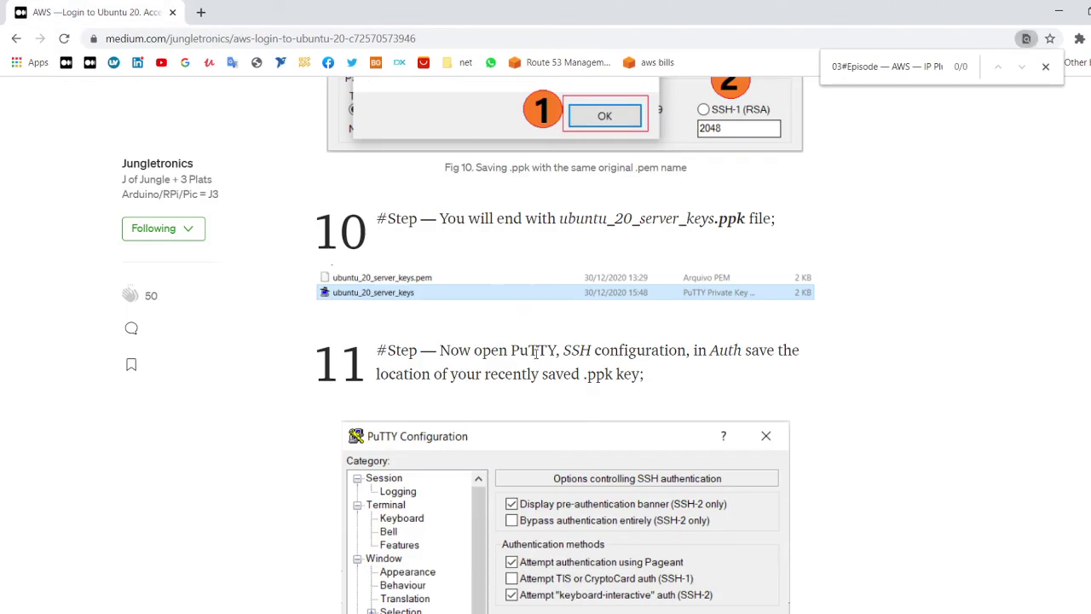
Step: Review article steps 10 and 11 on the ubuntu_20_server_keys.ppk file and PuTTY's SSH Auth key setting
left_click_drag(747, 220, 657, 223)
scroll(452, 223, "down", 2)
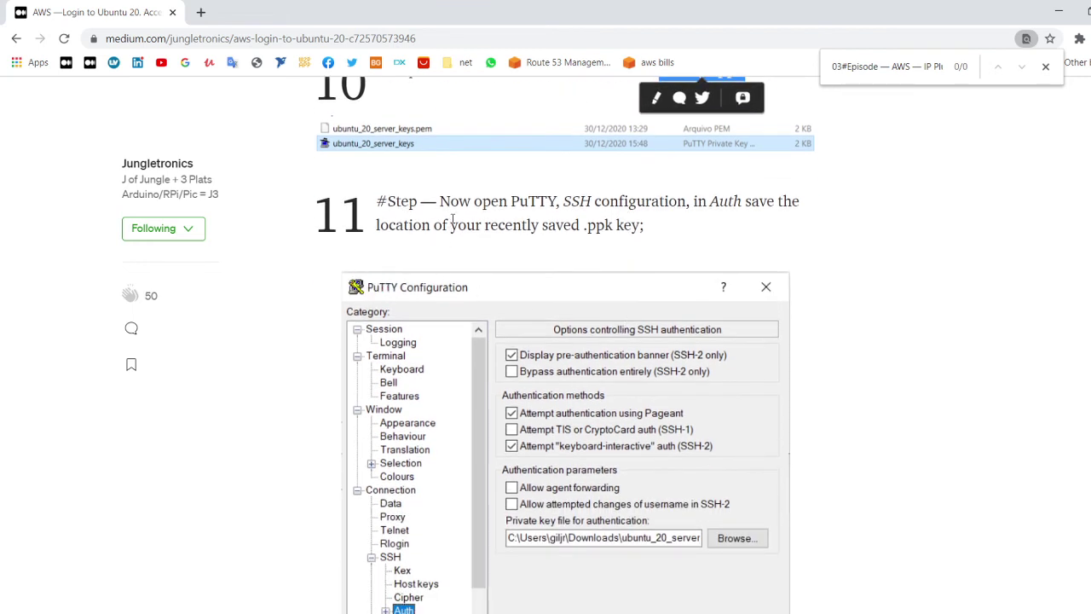
left_click_drag(508, 202, 611, 201)
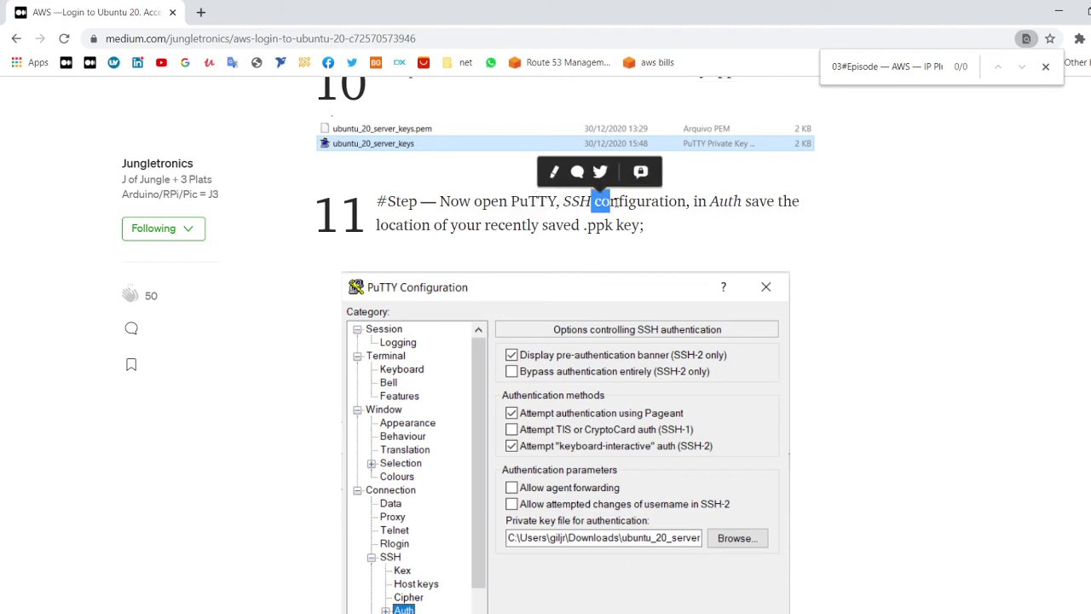
scroll(621, 219, "down", 1)
scroll(640, 239, "up", 1)
scroll(636, 264, "down", 2)
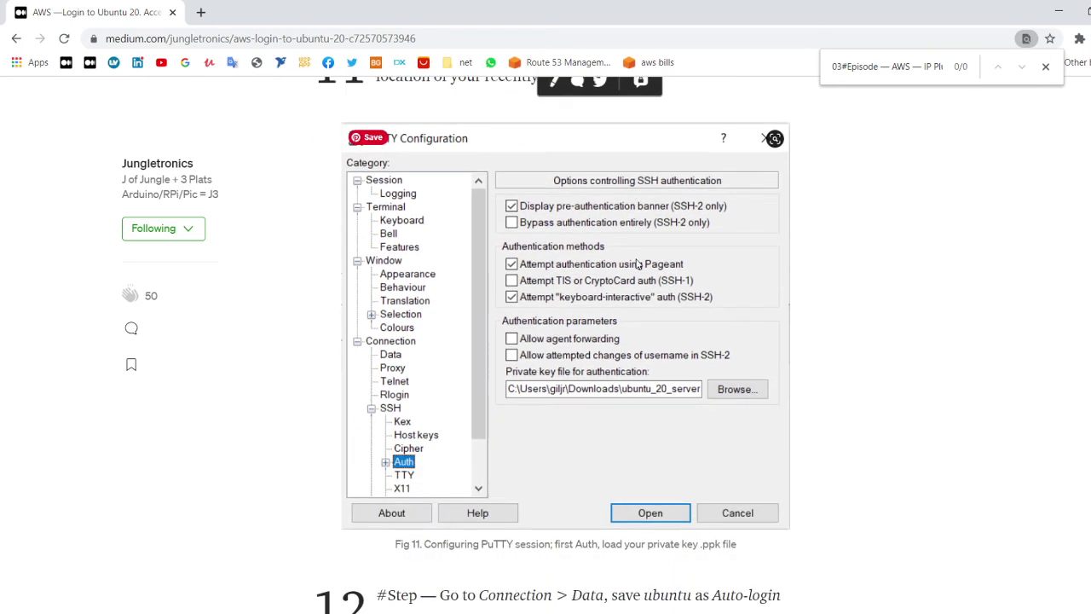
scroll(636, 264, "down", 1)
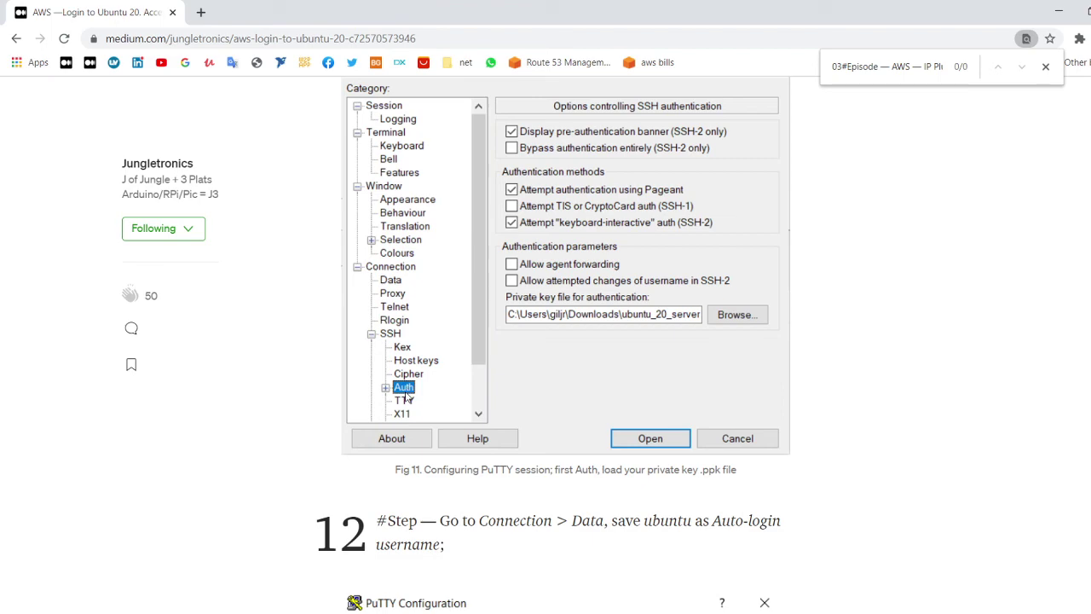
Step: Review article steps 12 and 13 on the auto-login username and saving the session with the fixed IP
scroll(406, 398, "down", 10)
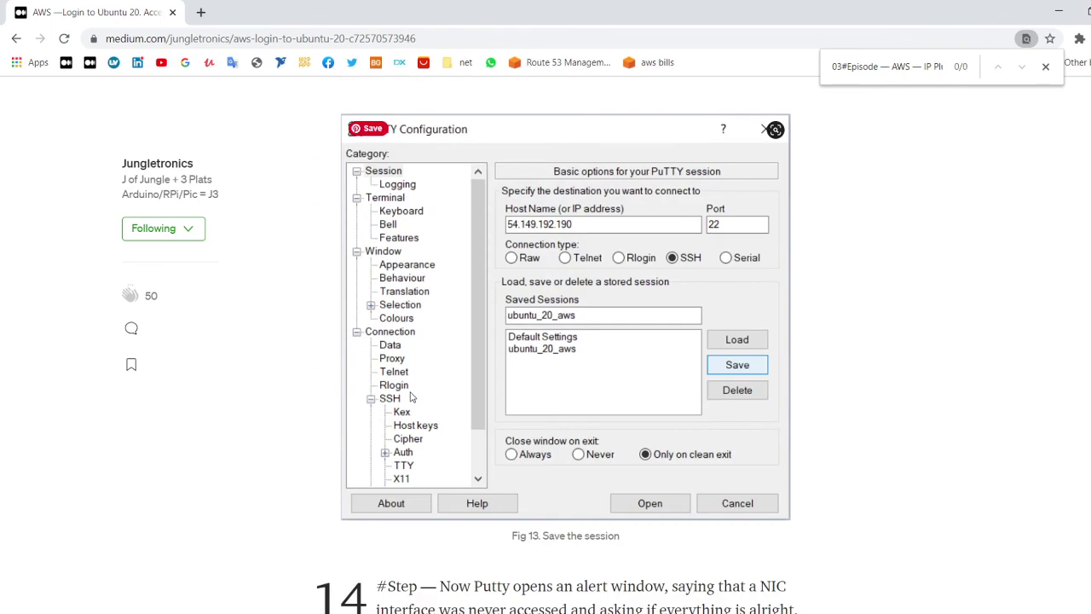
scroll(412, 397, "up", 7)
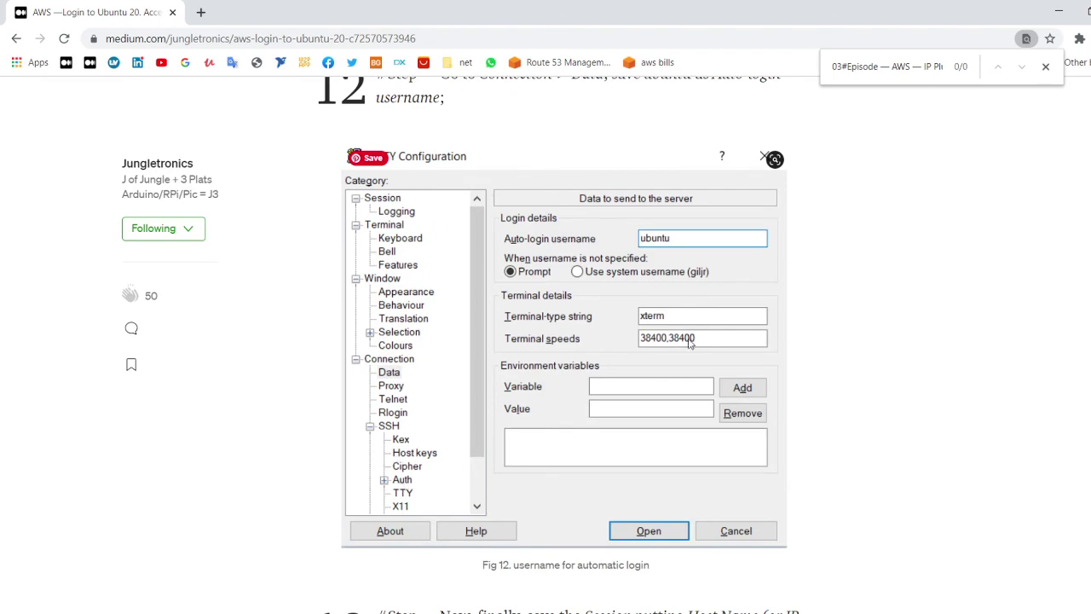
scroll(690, 341, "down", 6)
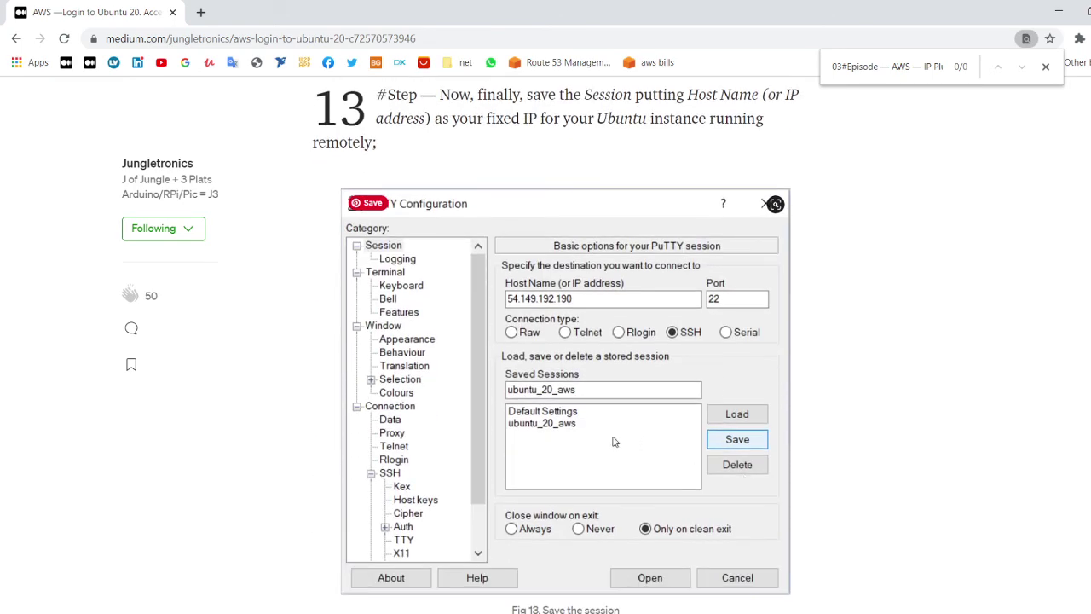
scroll(711, 247, "up", 4)
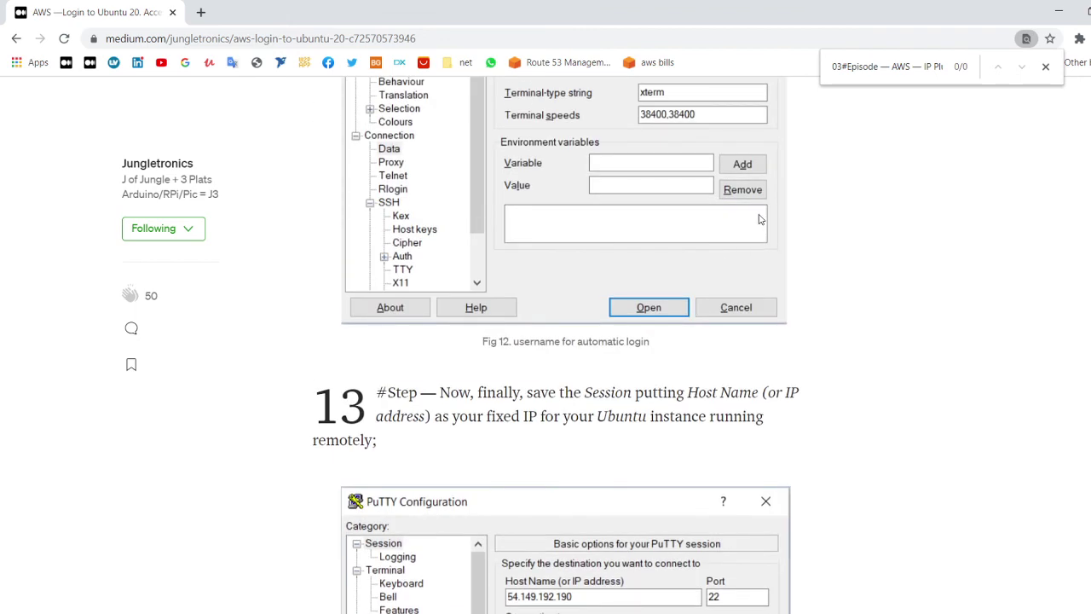
scroll(758, 219, "up", 2)
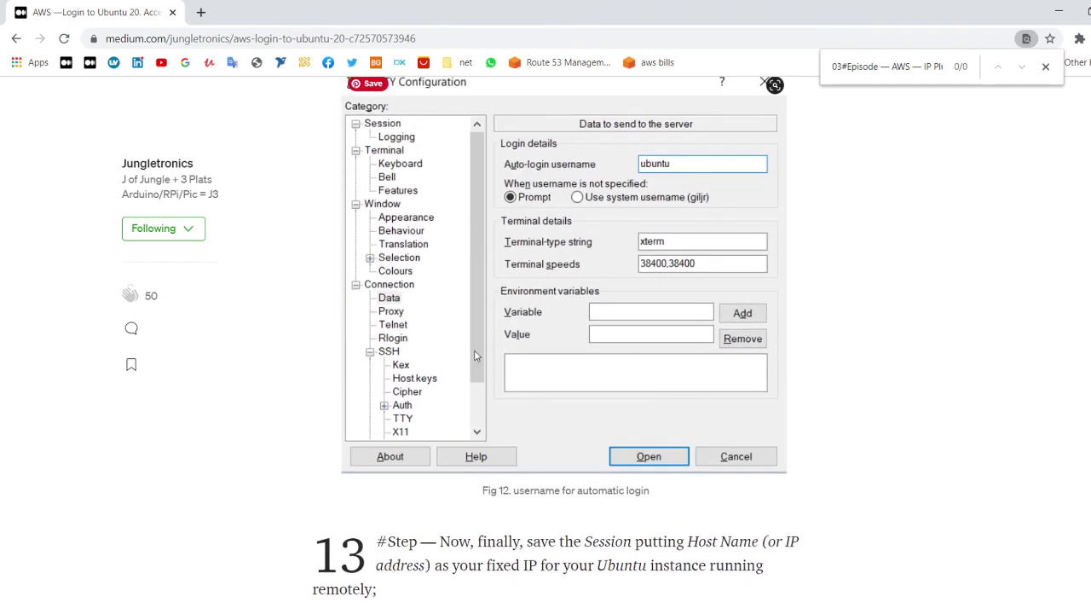
scroll(475, 356, "up", 5)
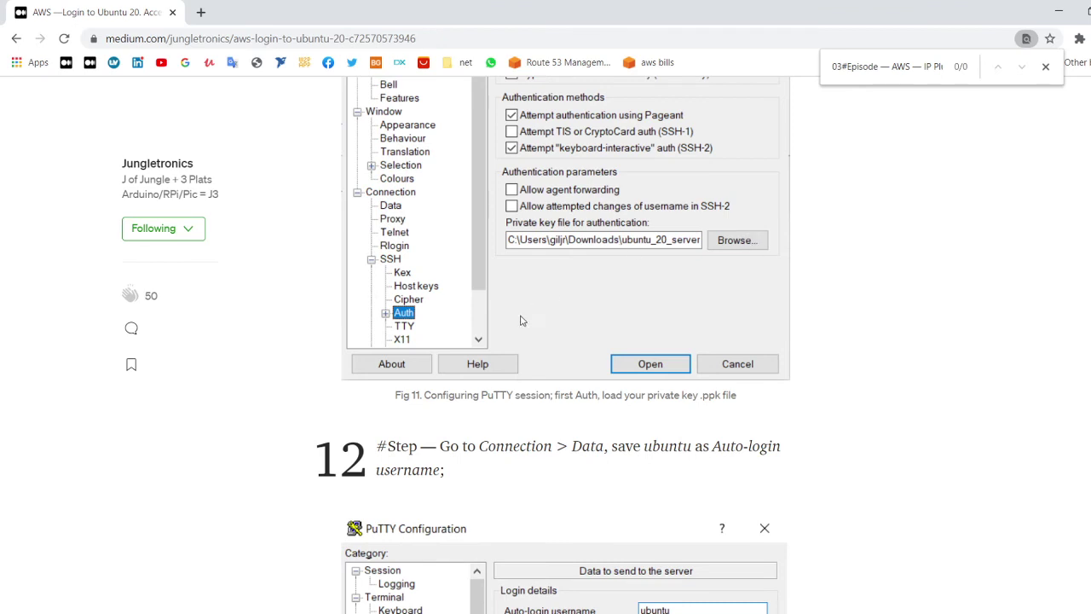
scroll(523, 321, "down", 3)
scroll(529, 356, "down", 1)
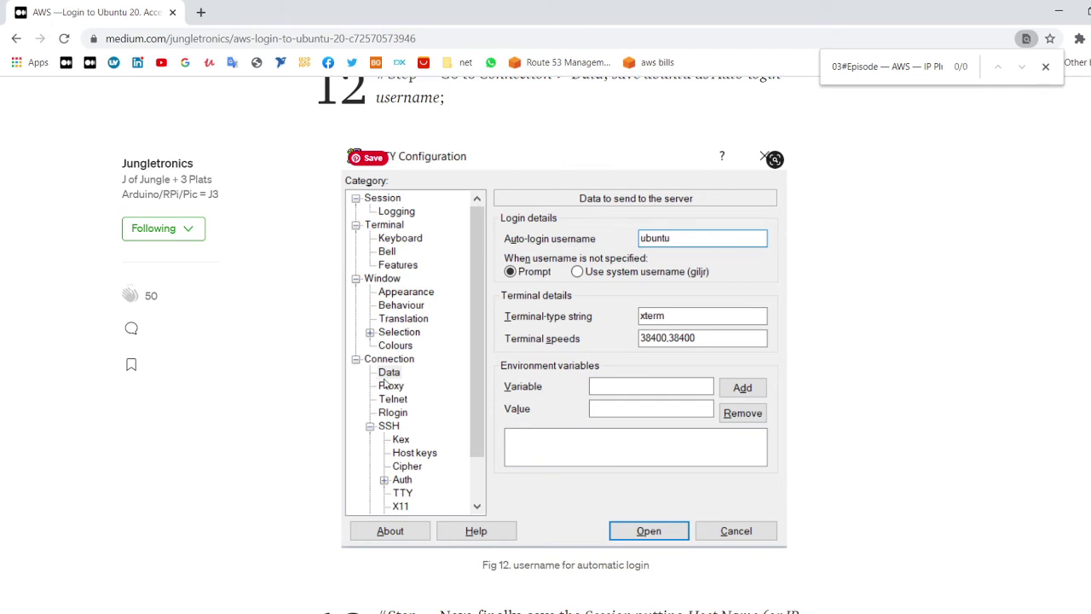
scroll(647, 262, "down", 2)
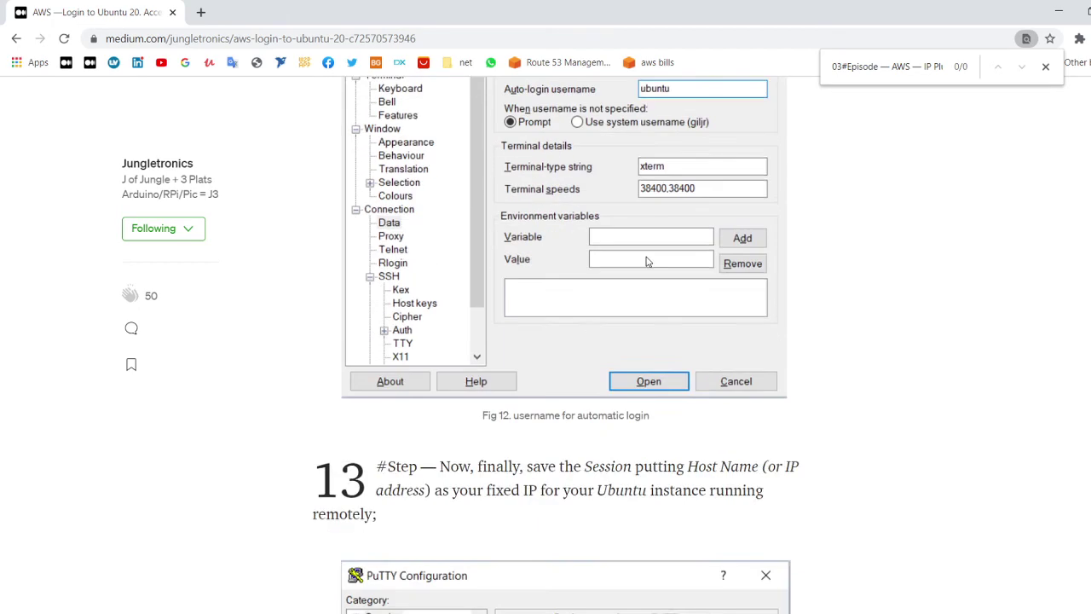
Step: Examine the article's Fig 13 for the host name and saved session settings in PuTTY
scroll(648, 262, "down", 2)
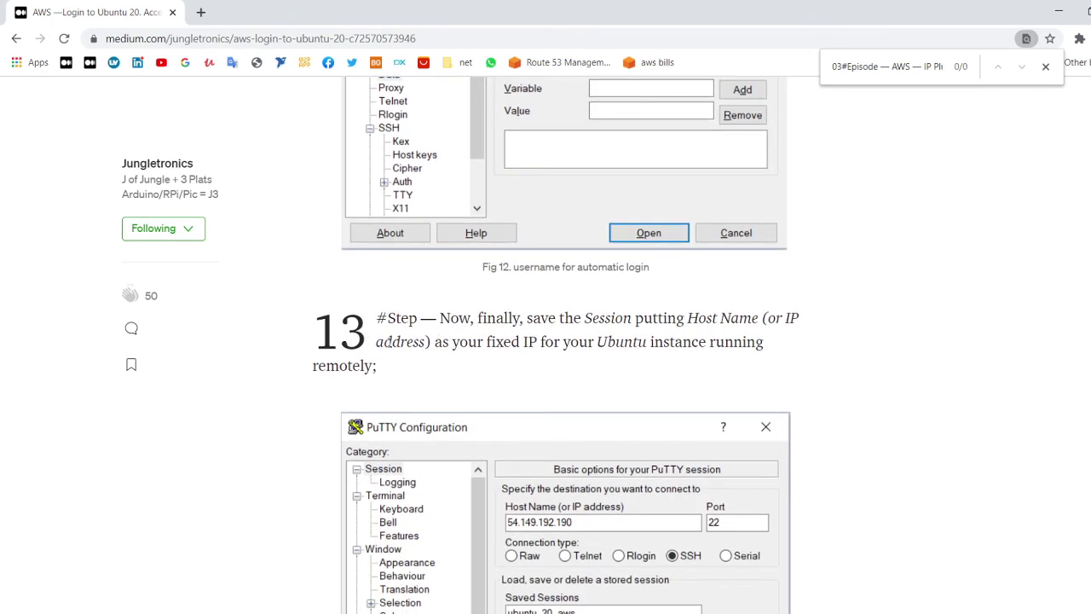
scroll(389, 342, "down", 2)
scroll(537, 363, "down", 1)
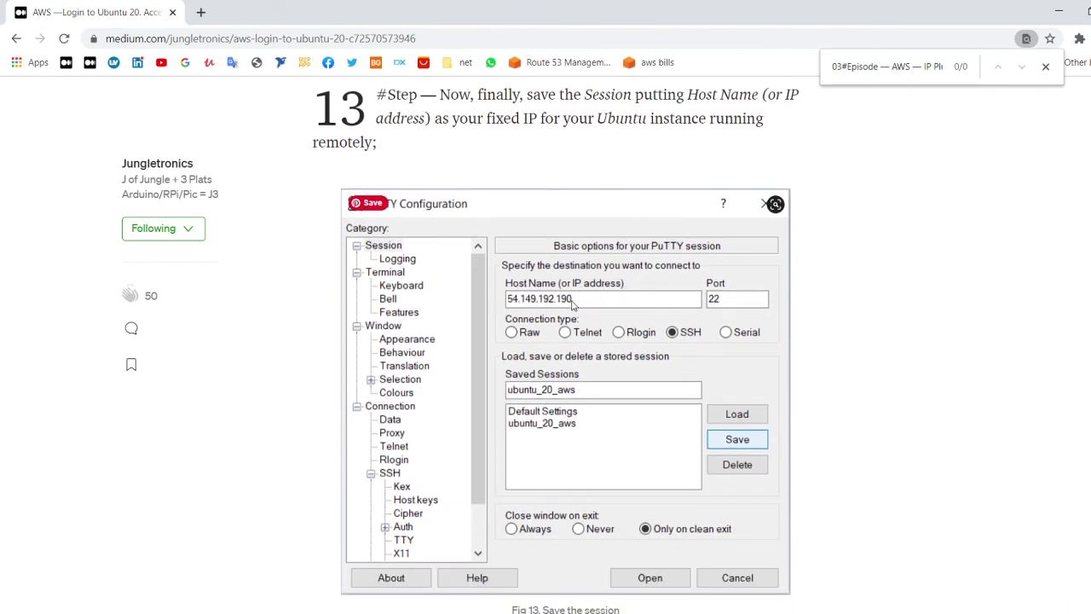
scroll(580, 310, "down", 1)
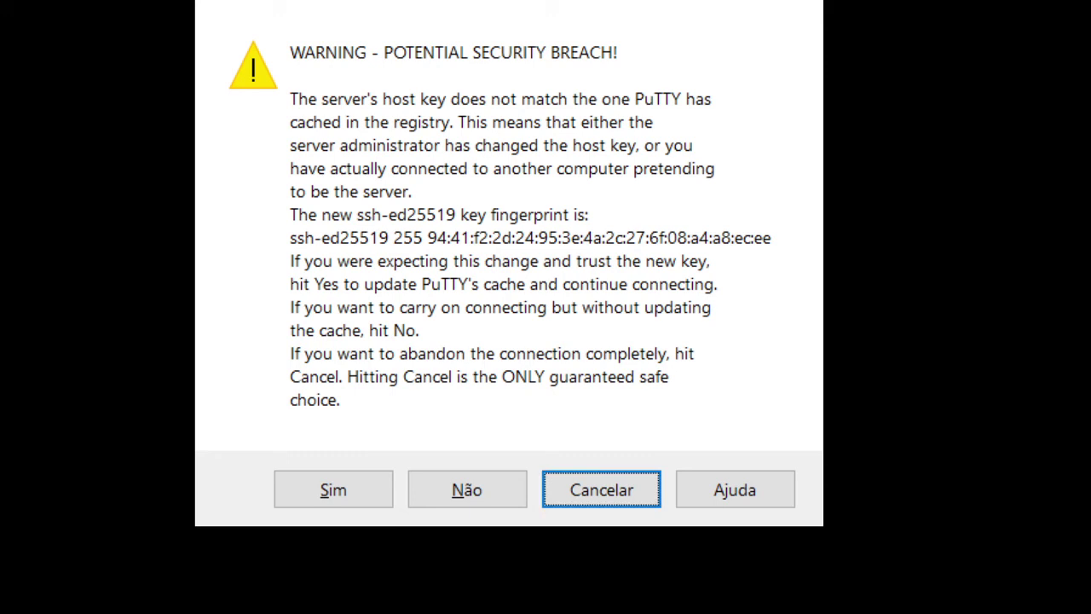
Step: Accept the server's changed host key in PuTTY's security warning and dismiss the connection error
left_click(365, 497)
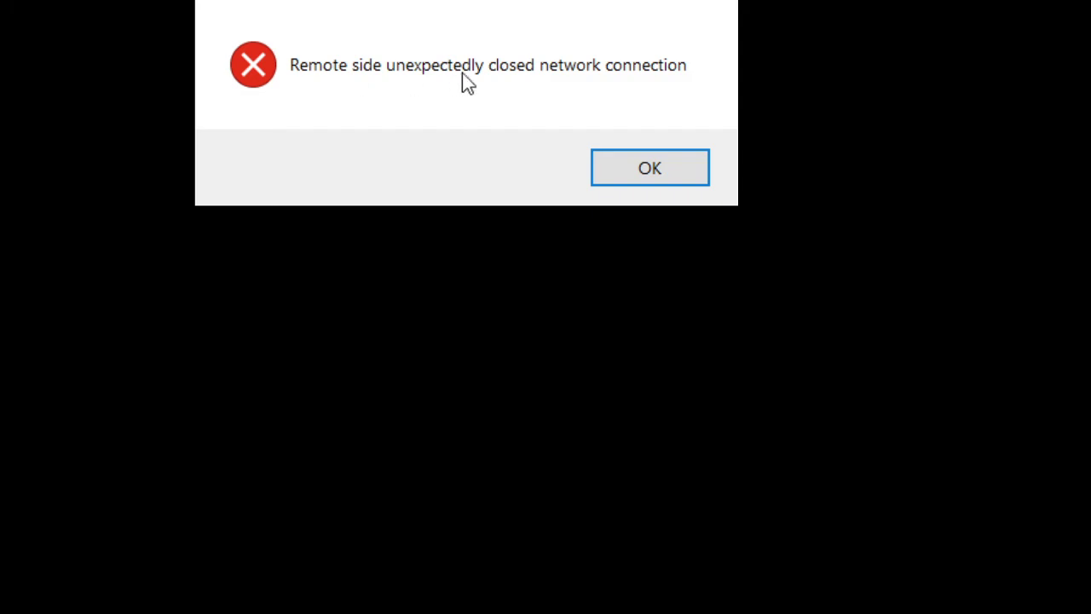
left_click(661, 175)
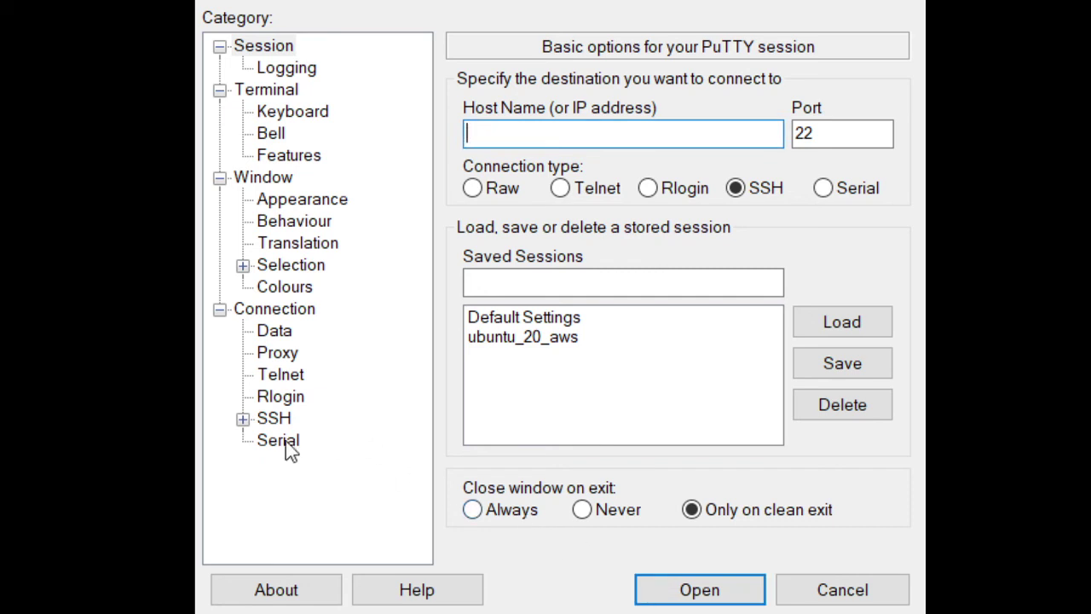
Step: In PuTTY's SSH authentication settings, choose the ubuntu_20_server_keys.ppk file from Downloads as the private key file
left_click(243, 418)
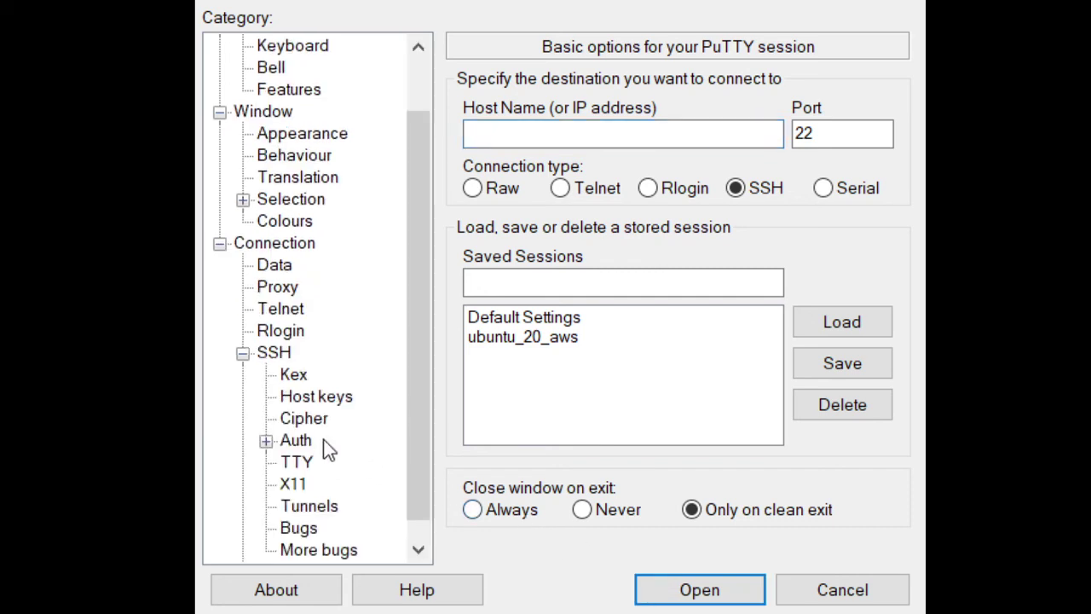
left_click(303, 457)
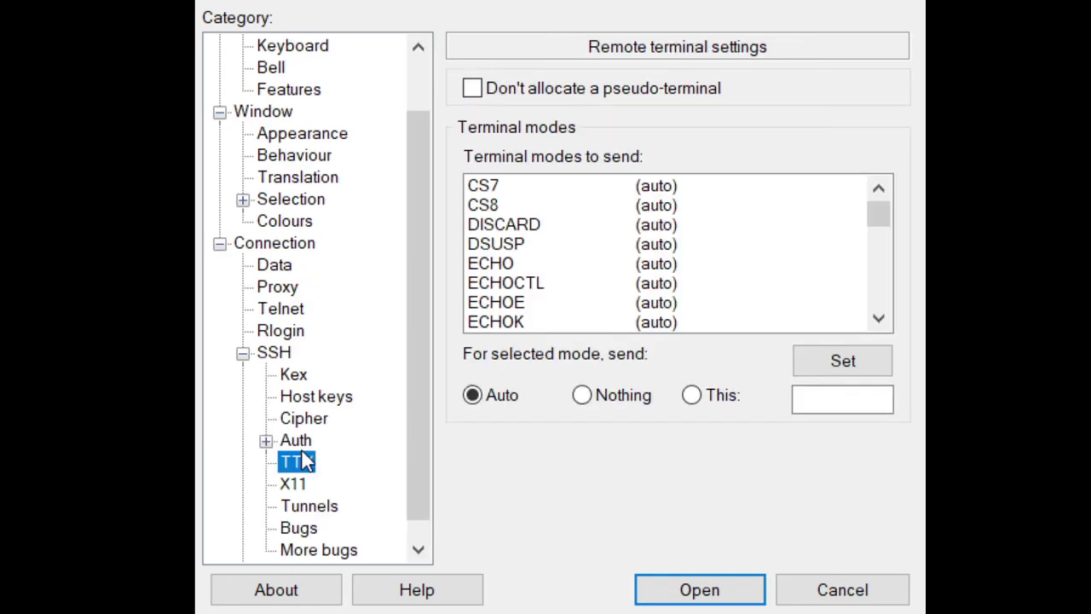
left_click(296, 442)
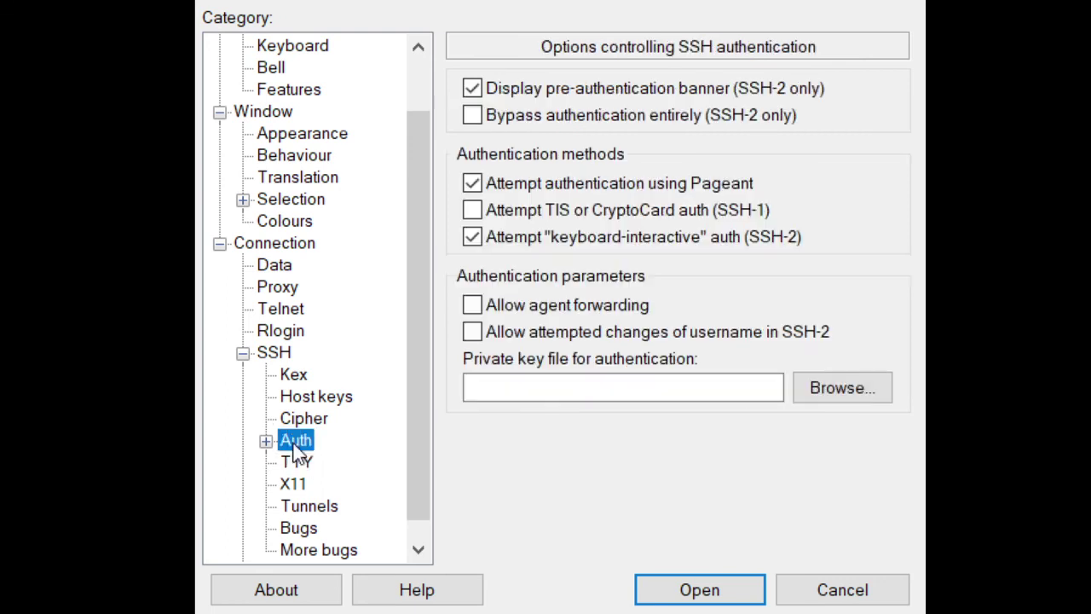
left_click(832, 394)
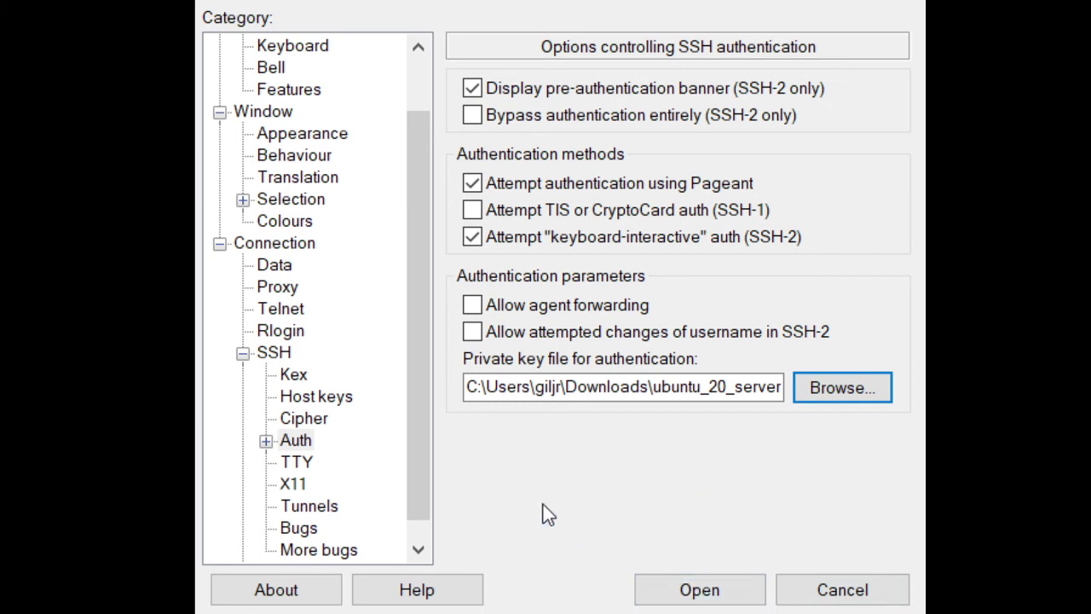
Step: Set the auto-login username in the connection data settings to ubuntu
left_click(283, 263)
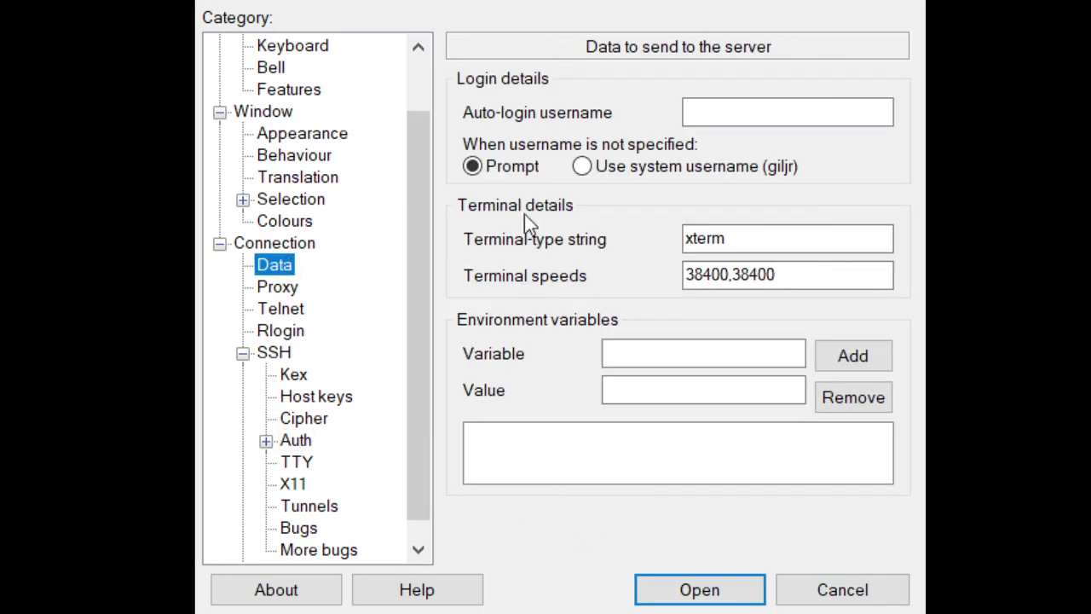
left_click(729, 124)
type("u")
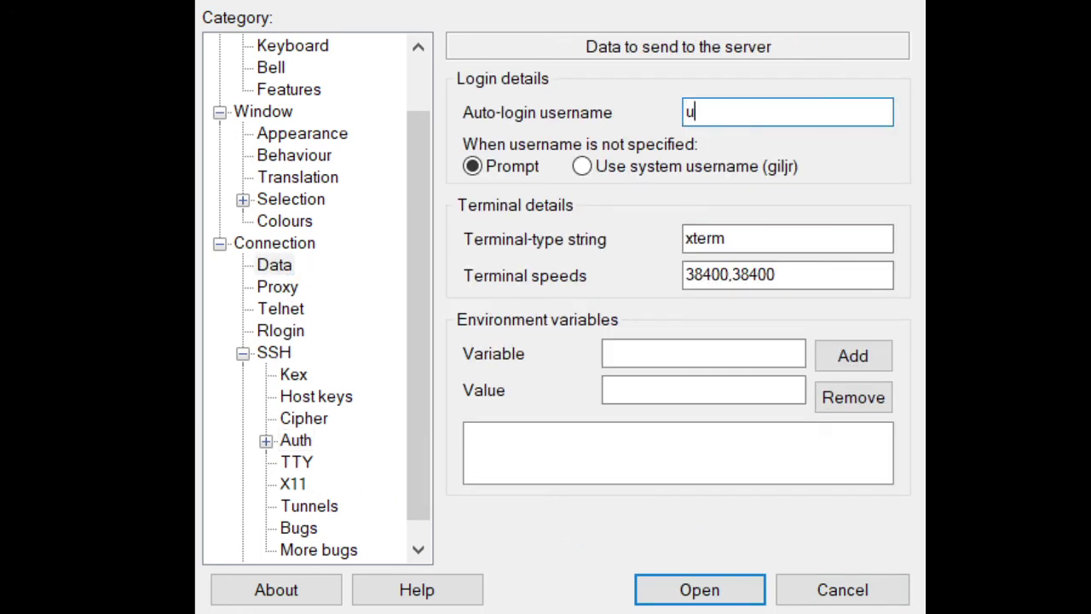
type("buntu")
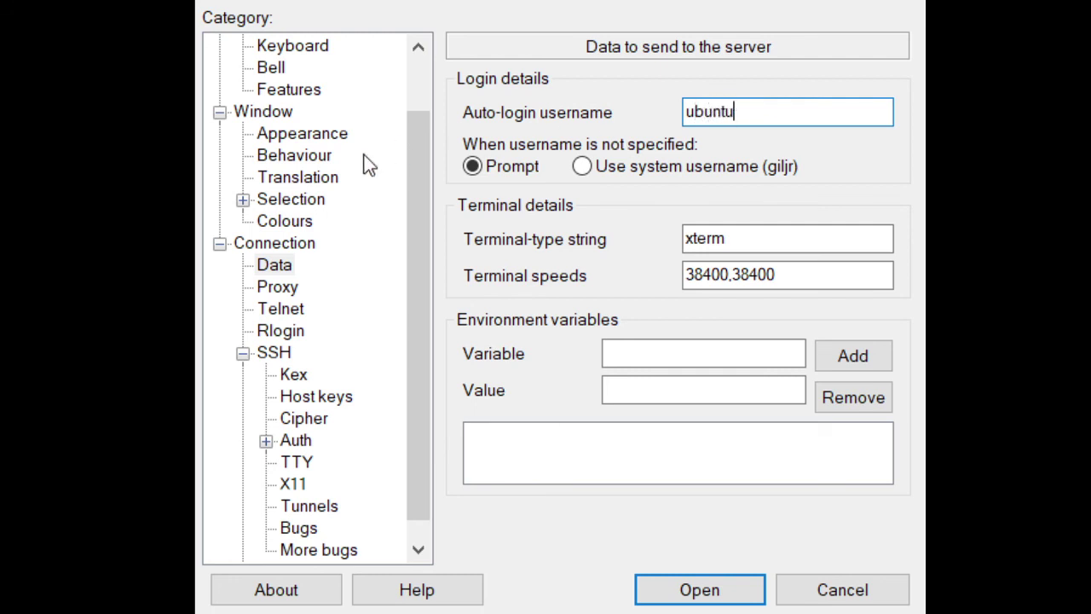
Step: Set the session's host name to 54.149.192.190 and save the configuration over the existing ubuntu_20_aws session
left_click_drag(418, 207, 353, 100)
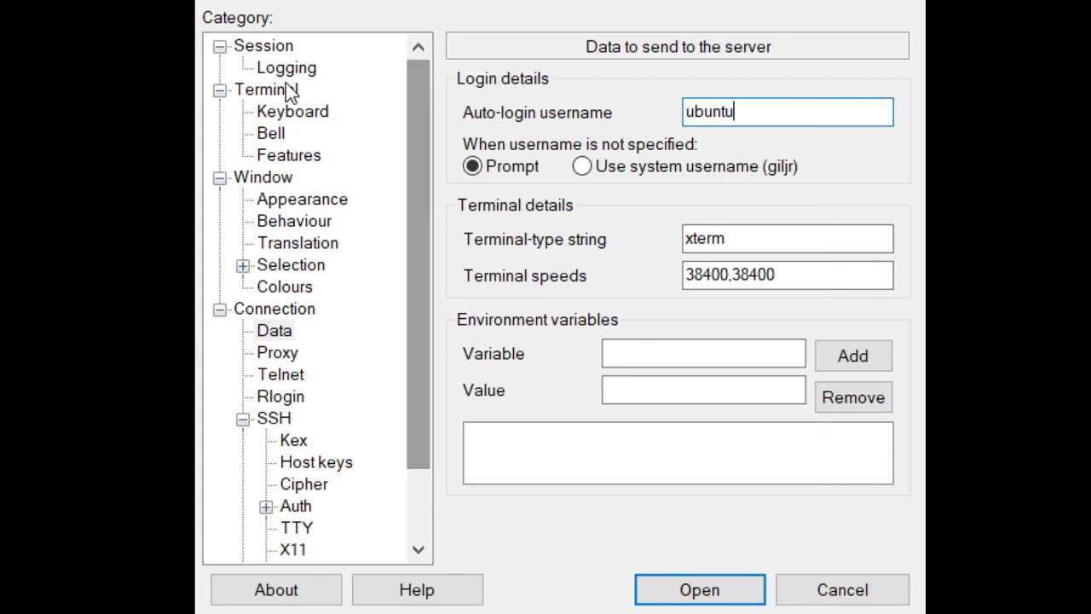
left_click(271, 45)
left_click(563, 139)
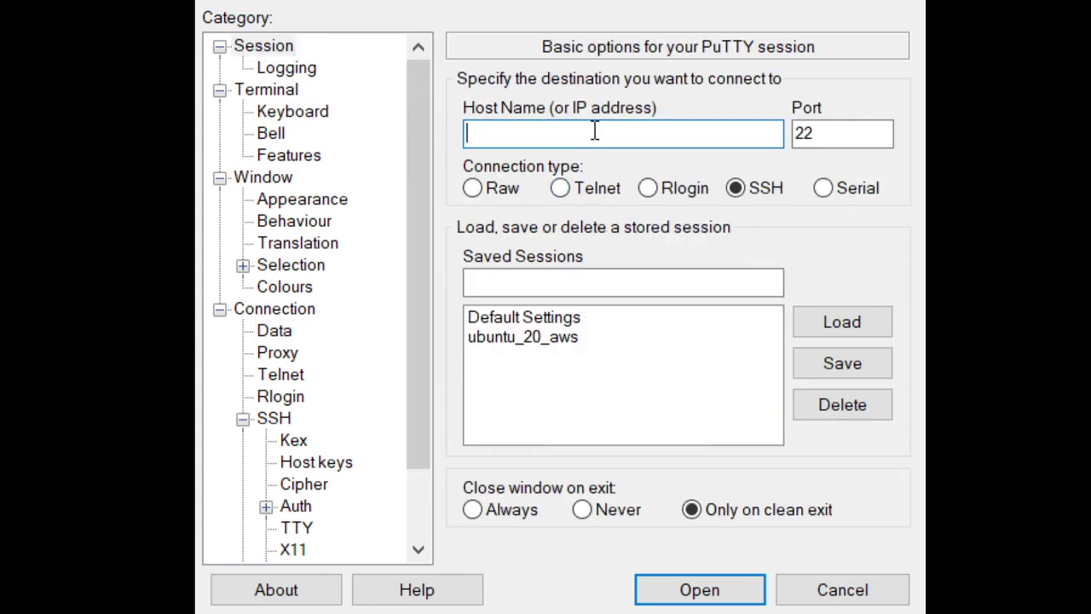
type("54.149.192.190")
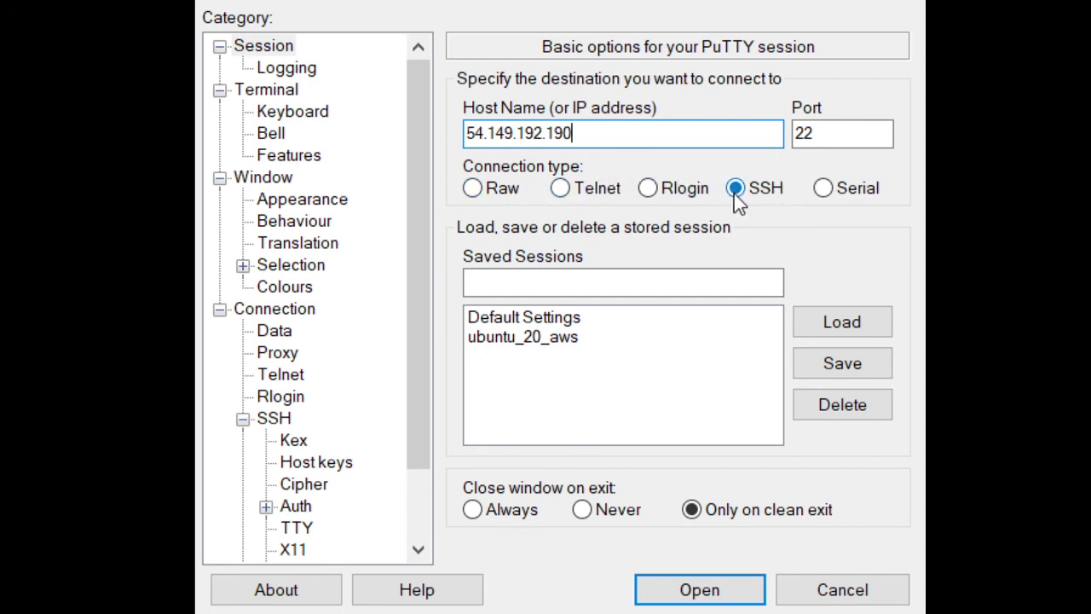
left_click(533, 337)
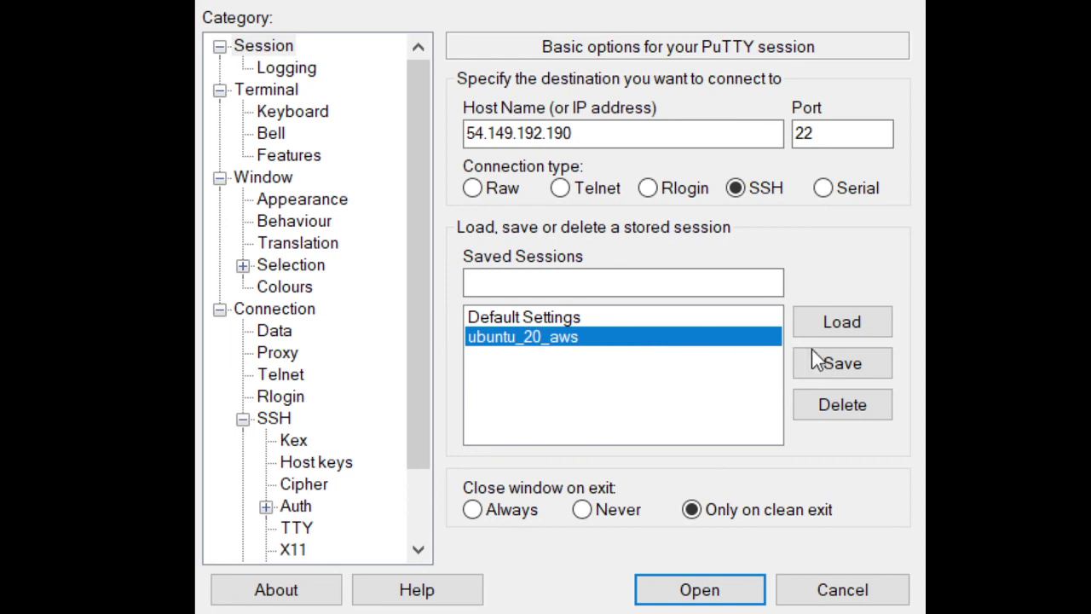
left_click(836, 362)
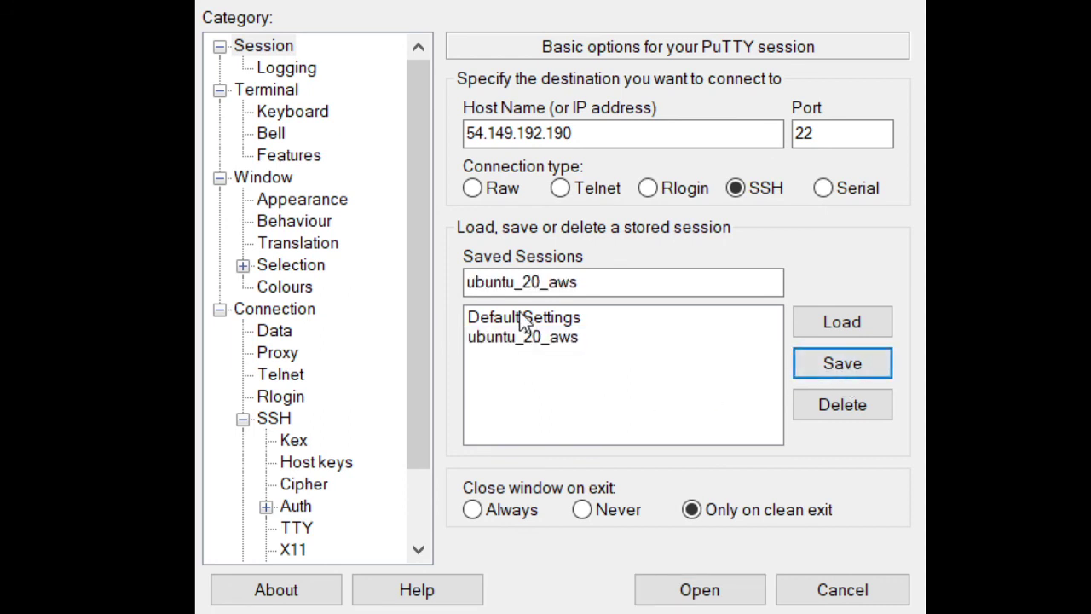
Step: Load the ubuntu_20_aws session and open its SSH connection to the instance
double_click(611, 281)
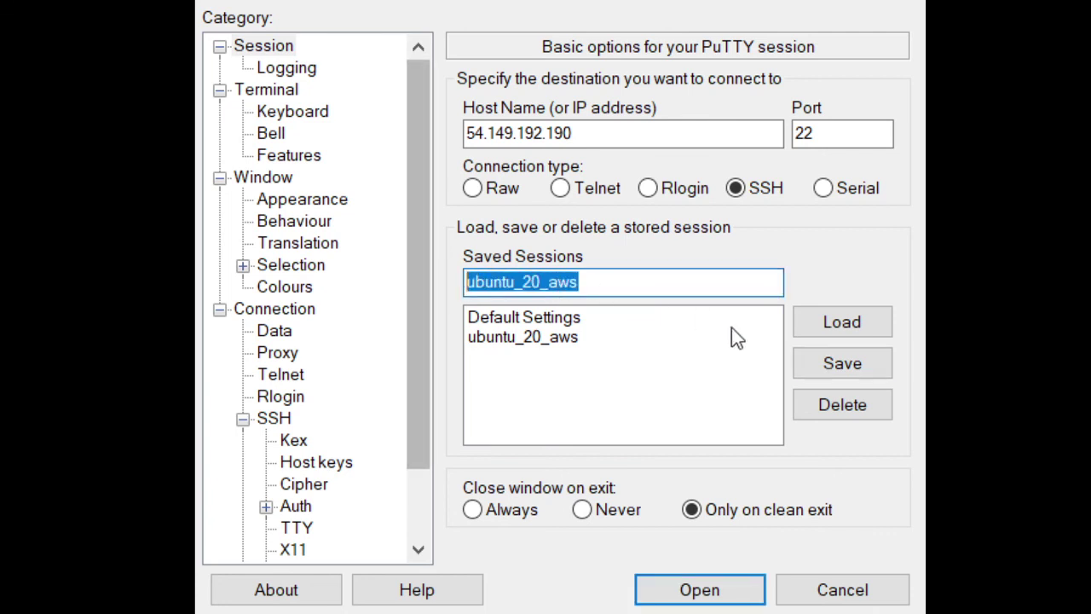
left_click(854, 326)
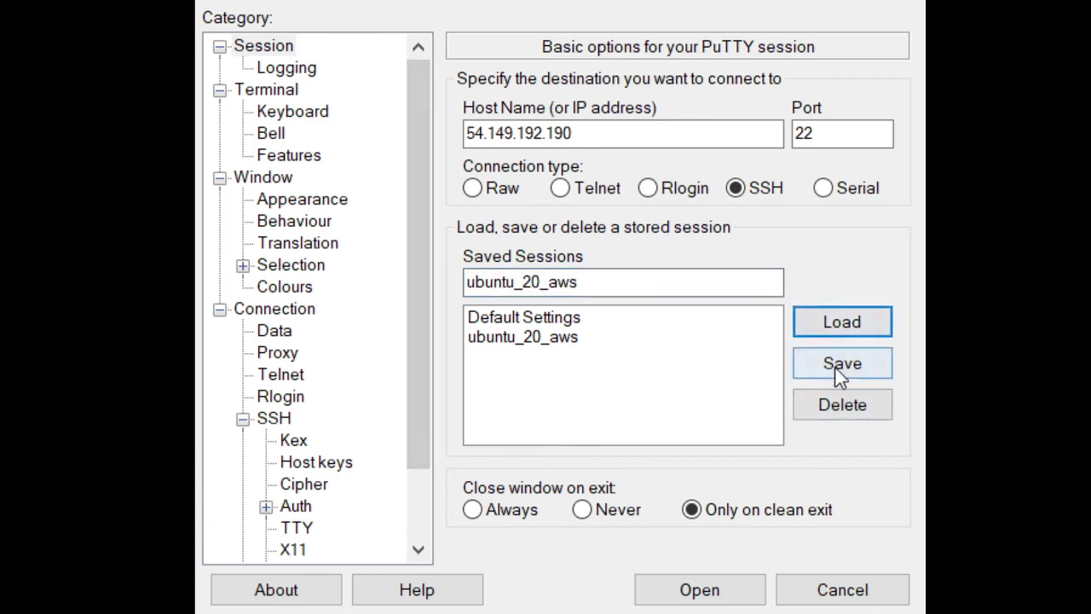
left_click(699, 592)
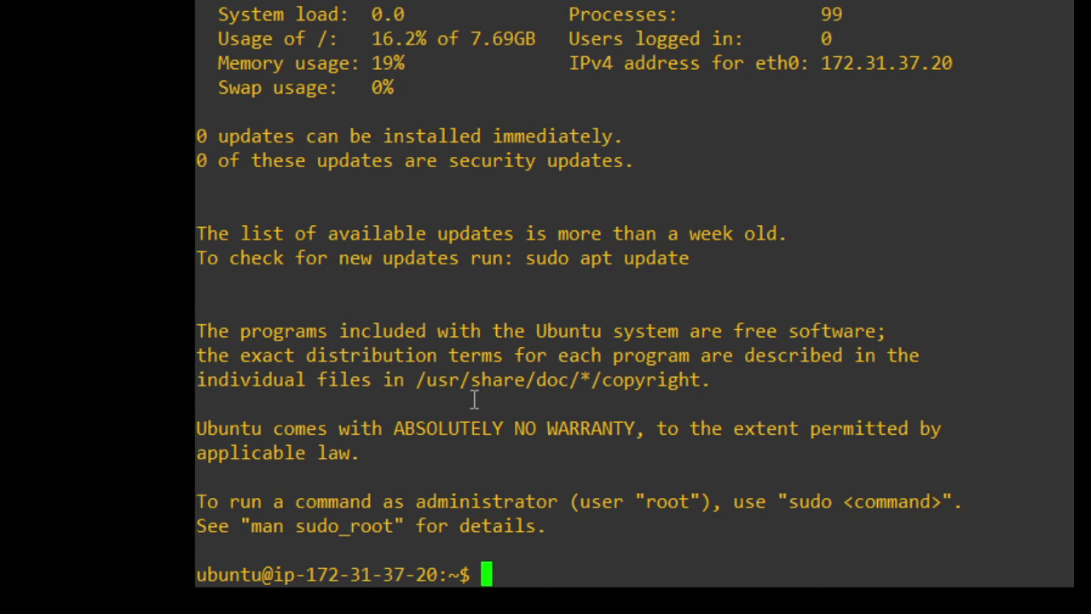
Step: Examine the login username and public key name at the start of the terminal's welcome output
scroll(444, 327, "up", 4)
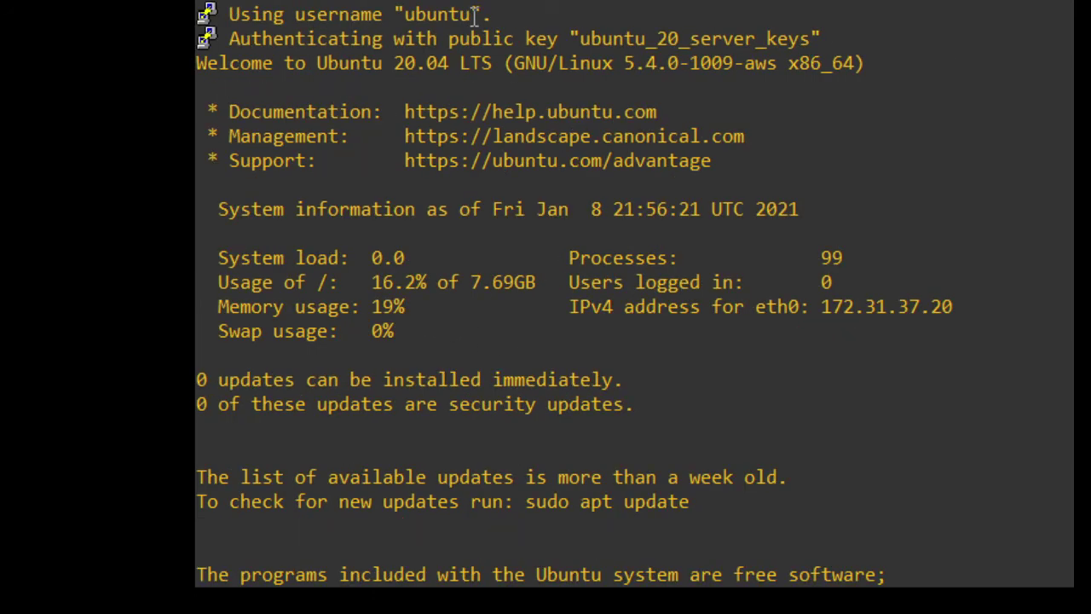
left_click_drag(482, 17, 407, 10)
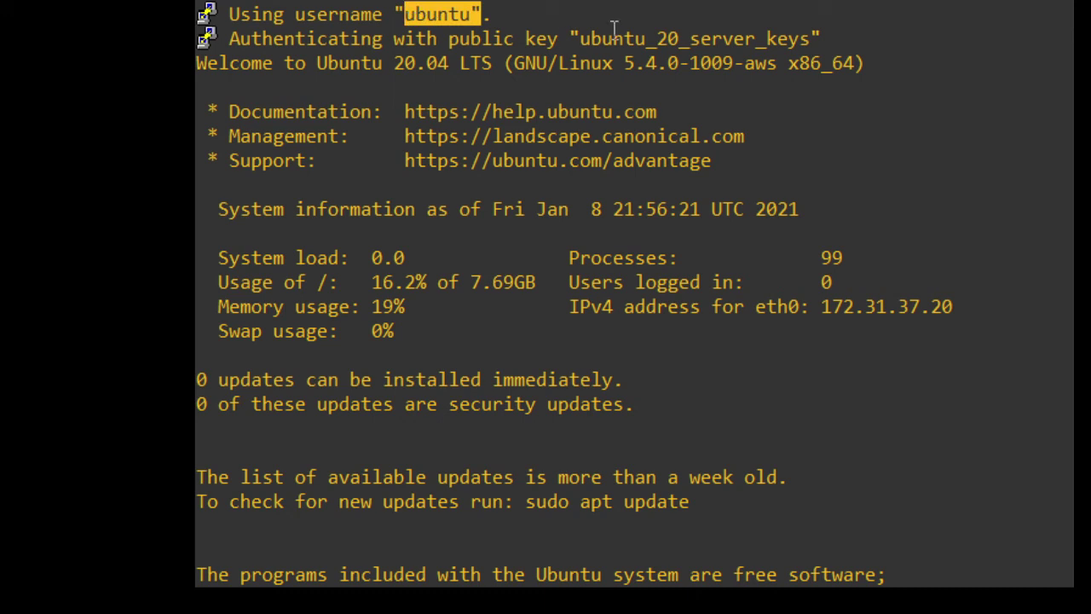
left_click_drag(819, 39, 591, 31)
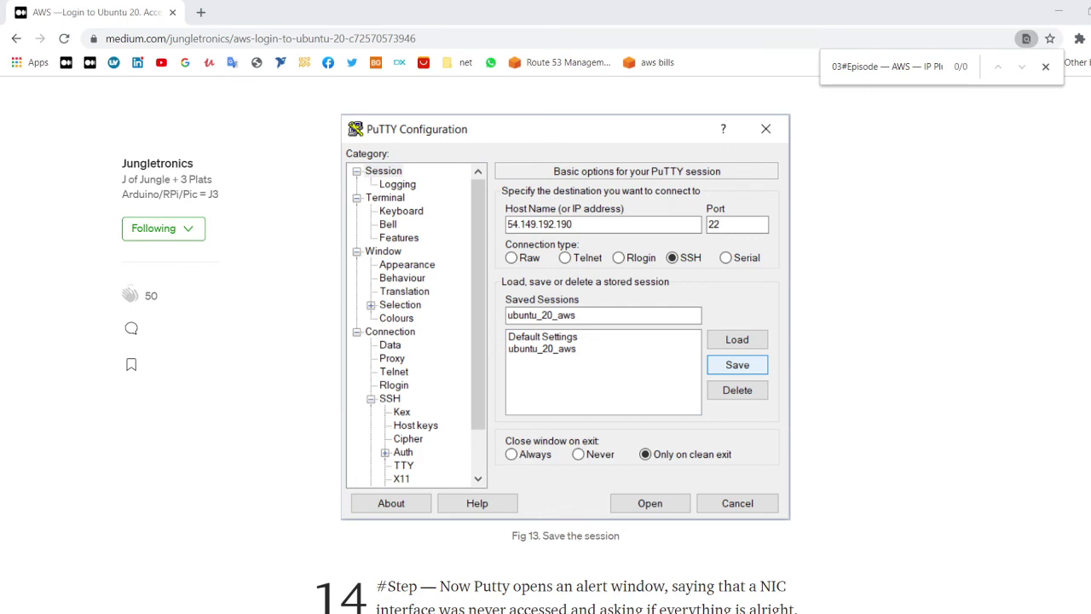
Step: Switch to the article in the browser, review step 15 and the closing notes, and return to its beginning
scroll(550, 323, "down", 13)
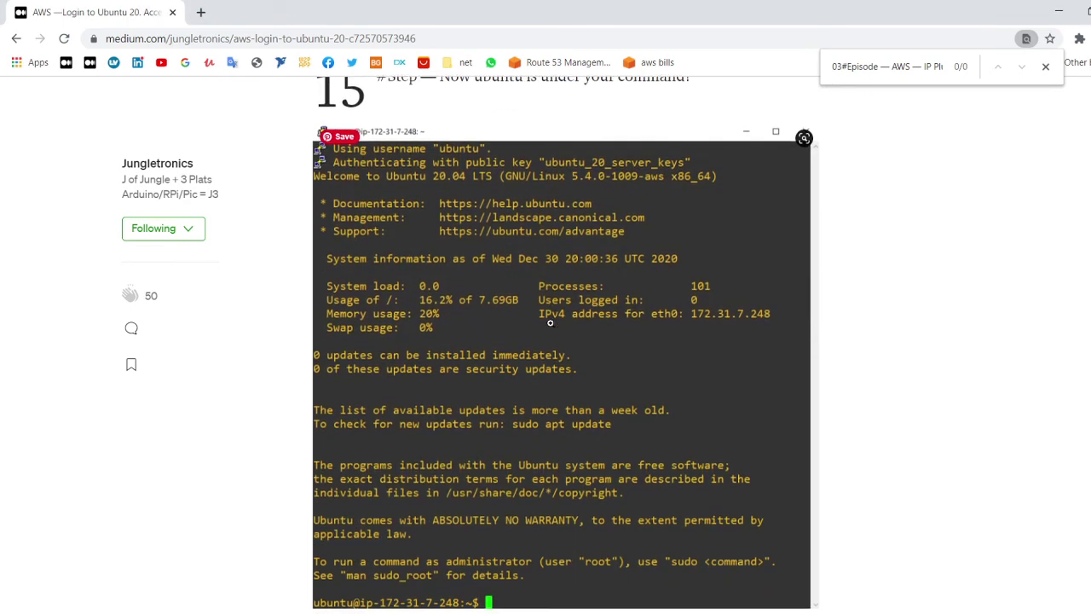
scroll(550, 322, "down", 4)
left_click_drag(475, 383, 291, 389)
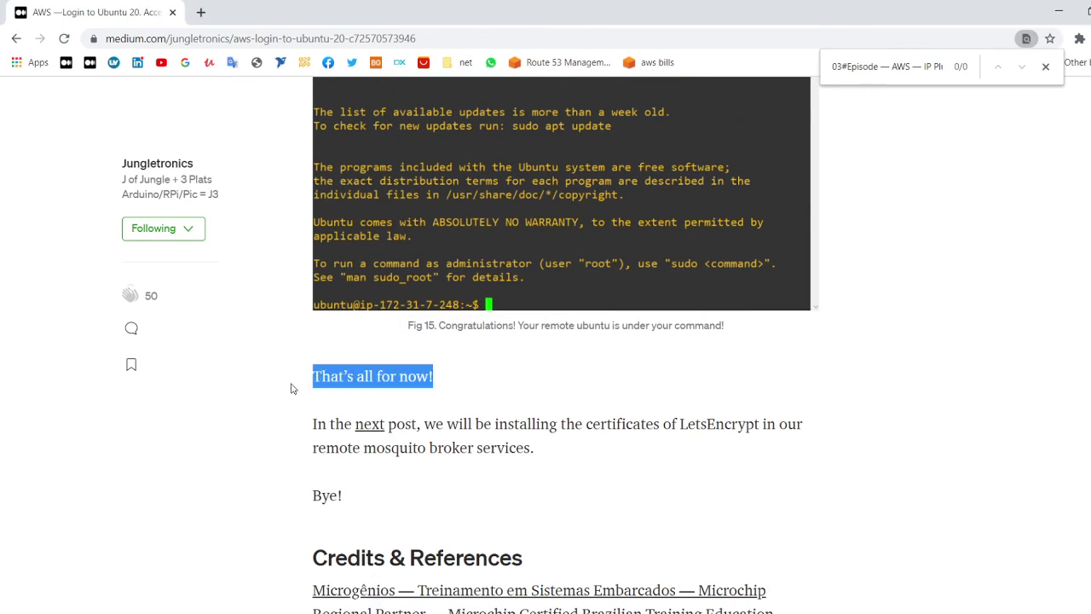
scroll(639, 391, "down", 2)
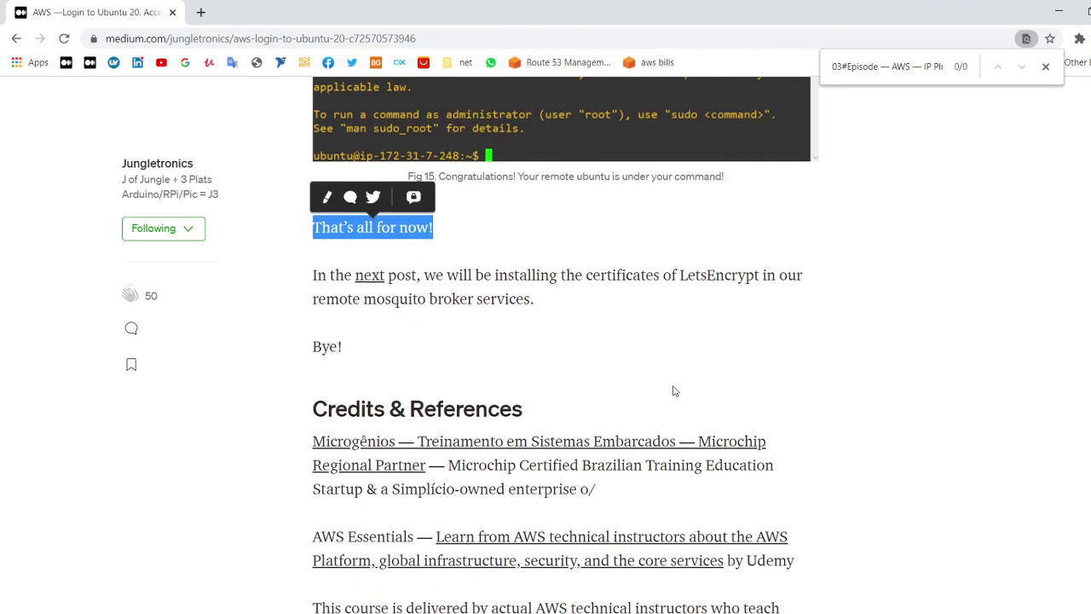
scroll(666, 361, "up", 1)
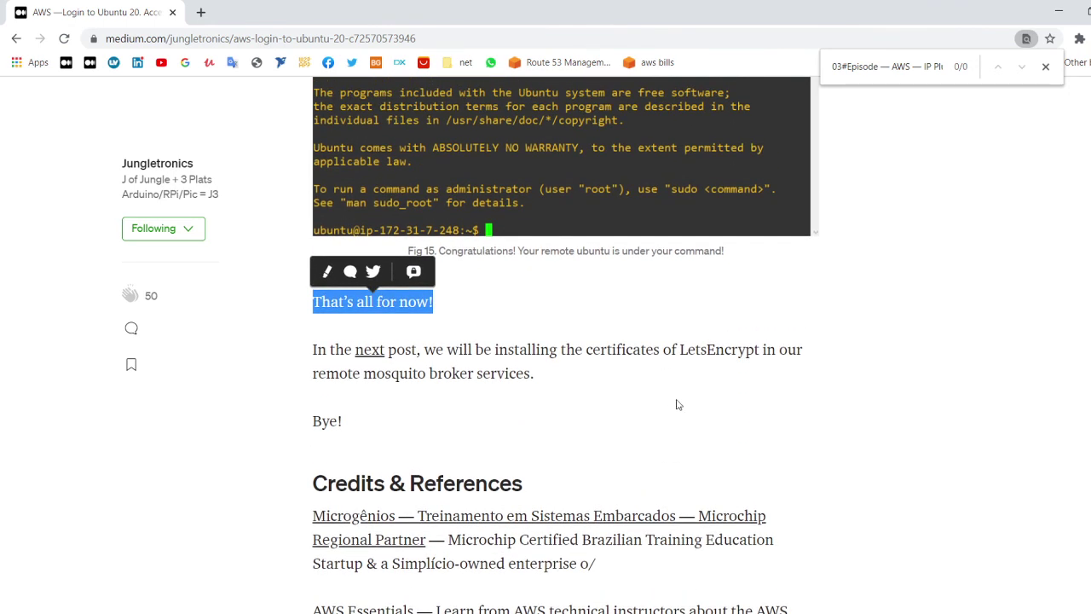
scroll(808, 352, "up", 1)
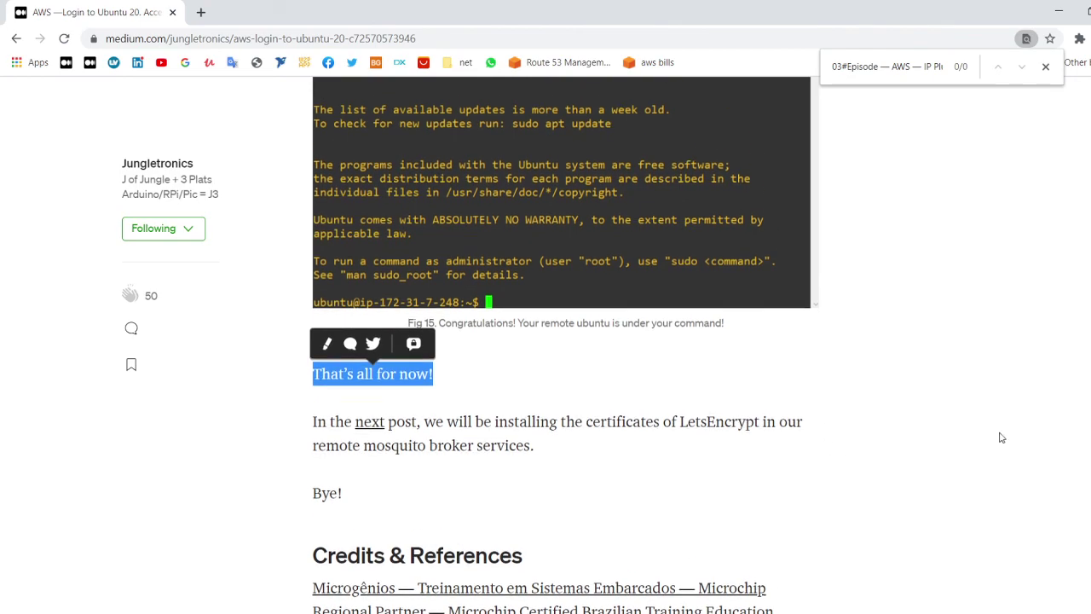
scroll(809, 351, "up", 10)
scroll(774, 159, "up", 20)
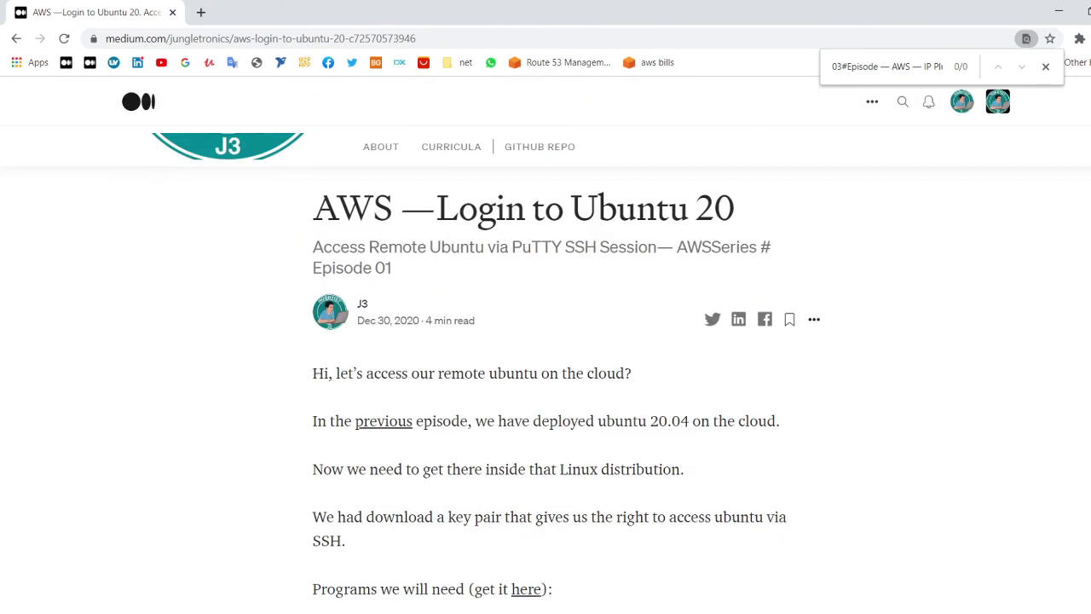